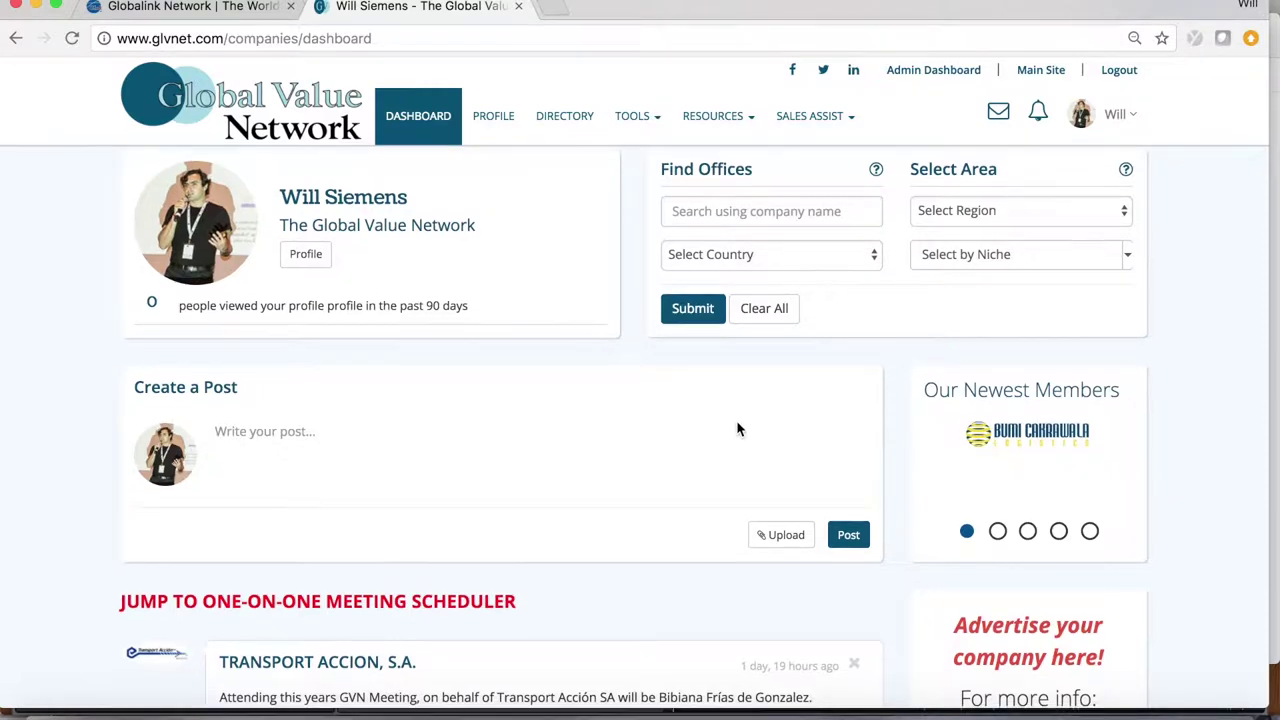
Find the Avion Shipping February 2018 public holidays post in the dashboard feed and like it
scroll(738, 428, down, 2)
scroll(737, 422, down, 4)
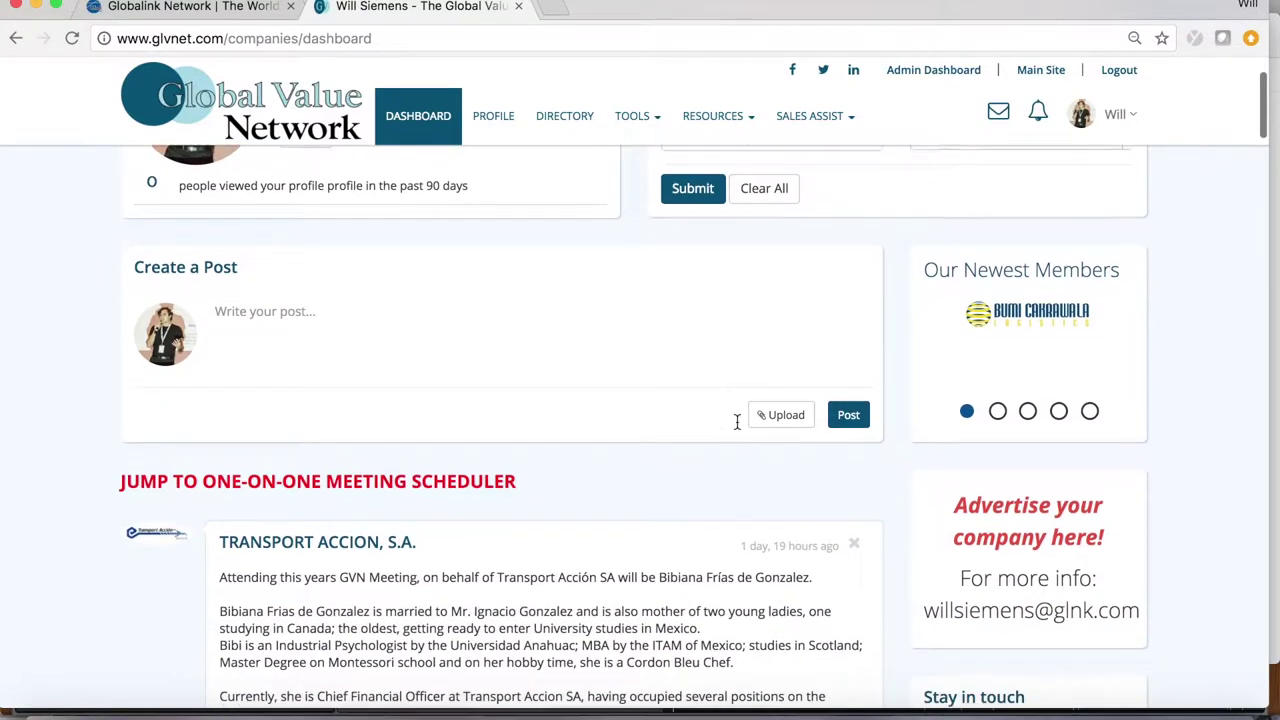
scroll(737, 428, down, 4)
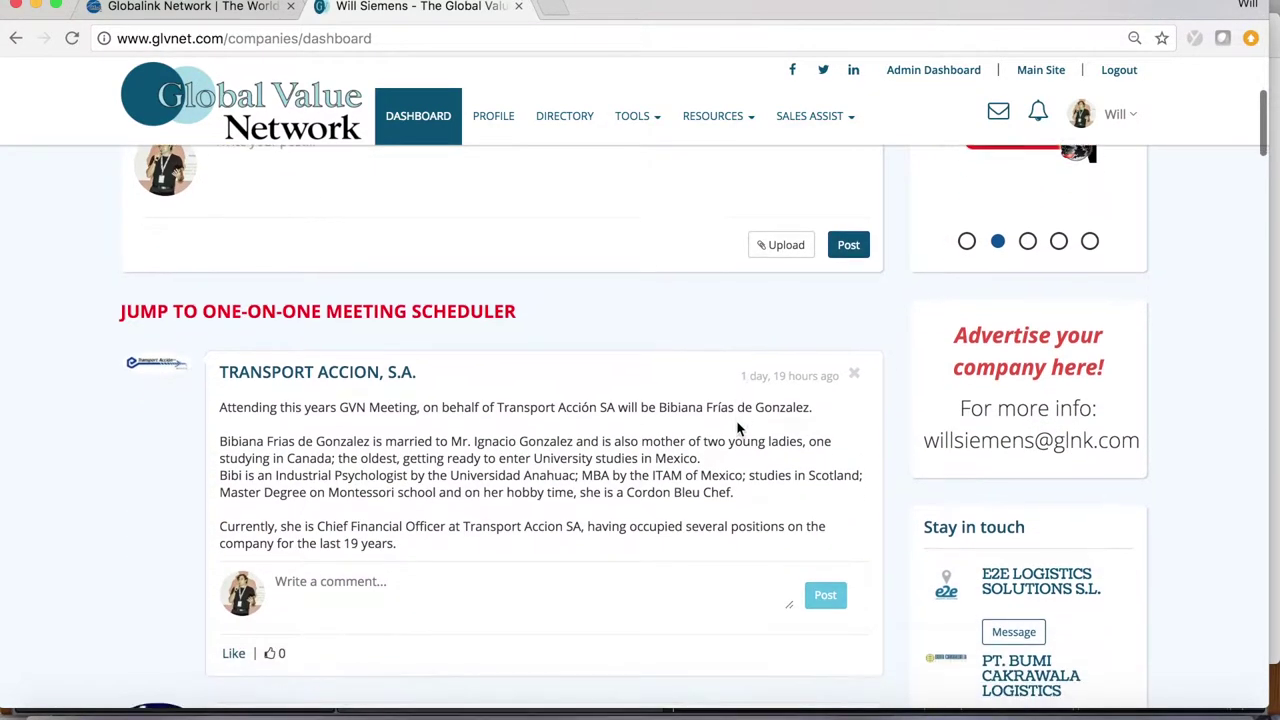
scroll(737, 425, down, 5)
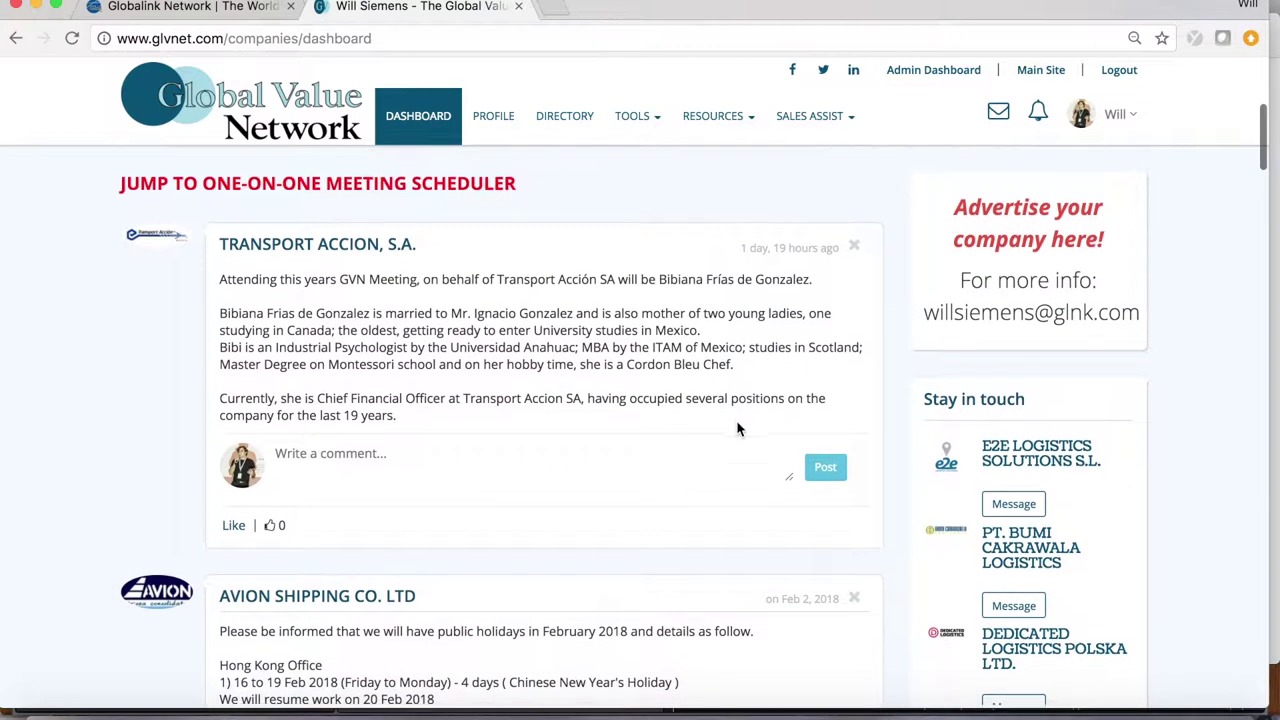
scroll(737, 428, up, 14)
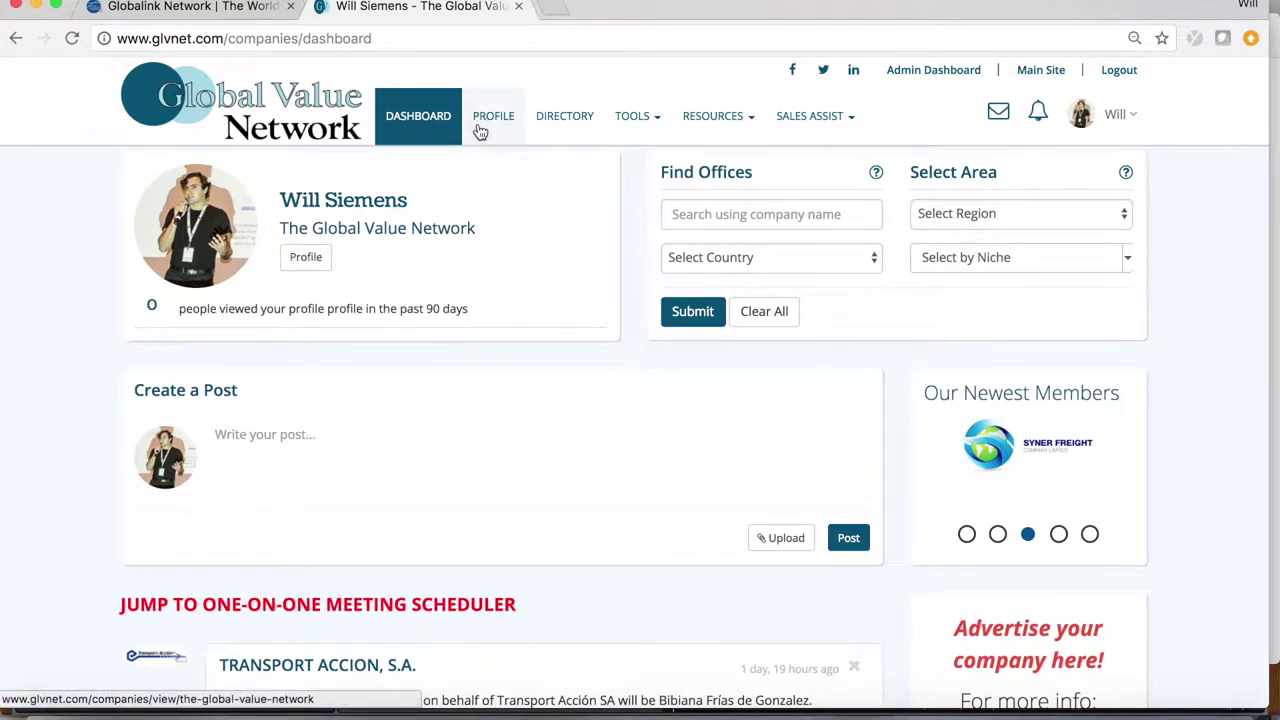
scroll(510, 503, down, 5)
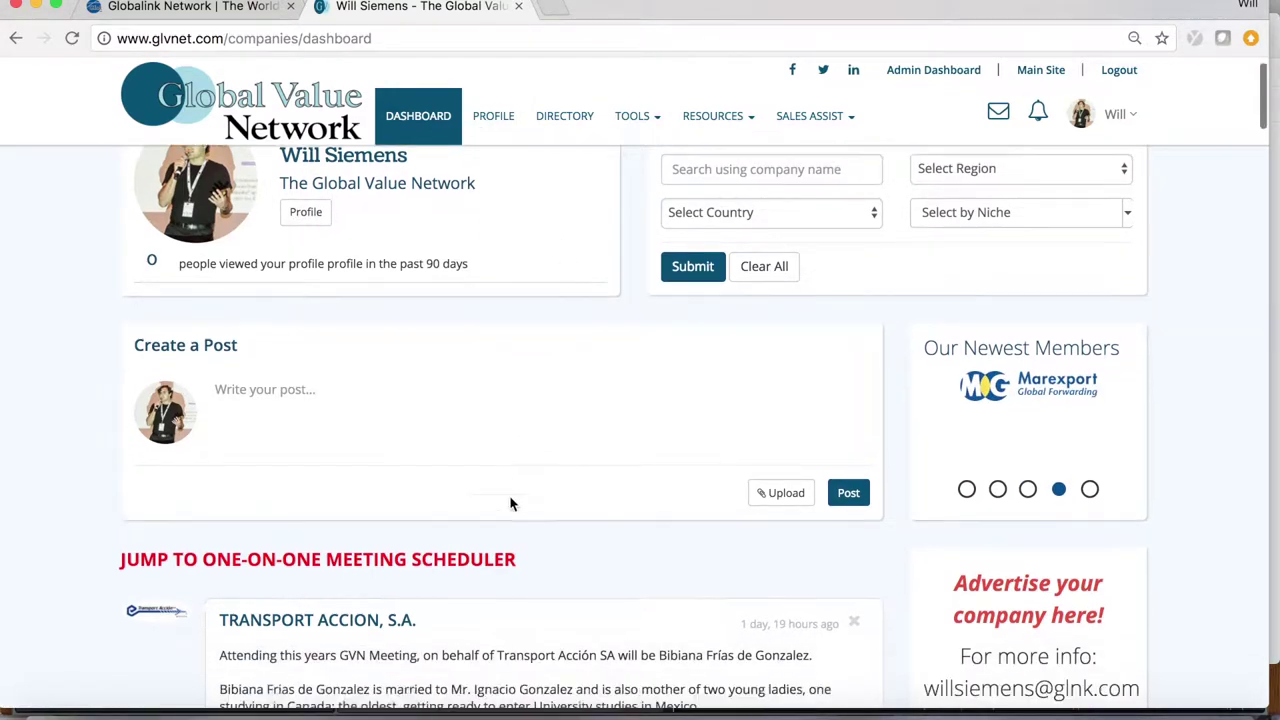
scroll(510, 503, down, 2)
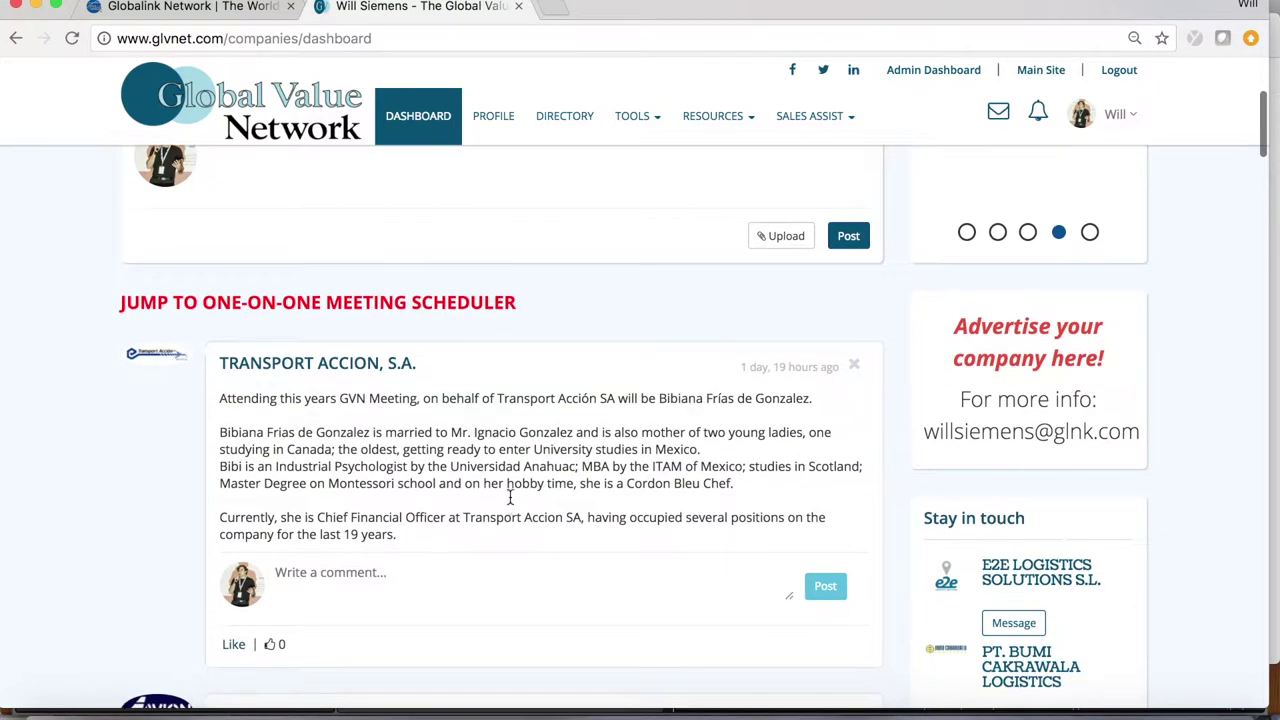
scroll(510, 503, down, 1)
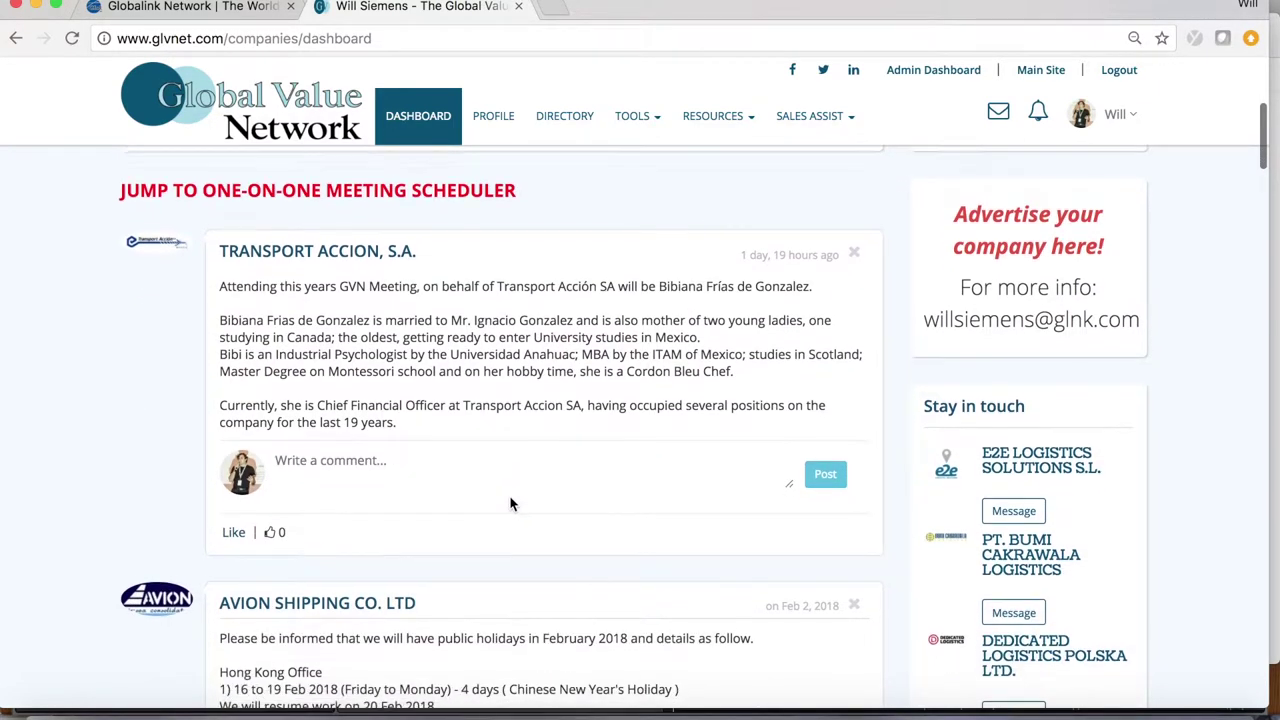
scroll(510, 503, down, 5)
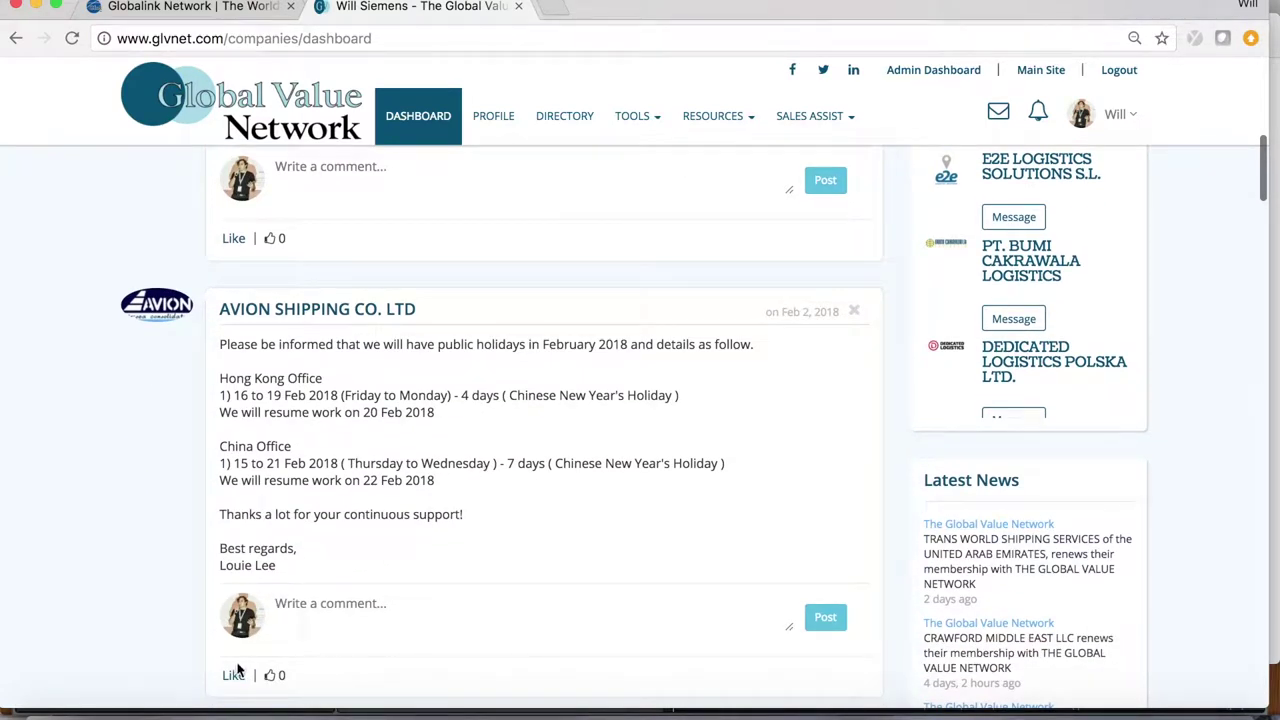
click(233, 675)
scroll(466, 606, down, 2)
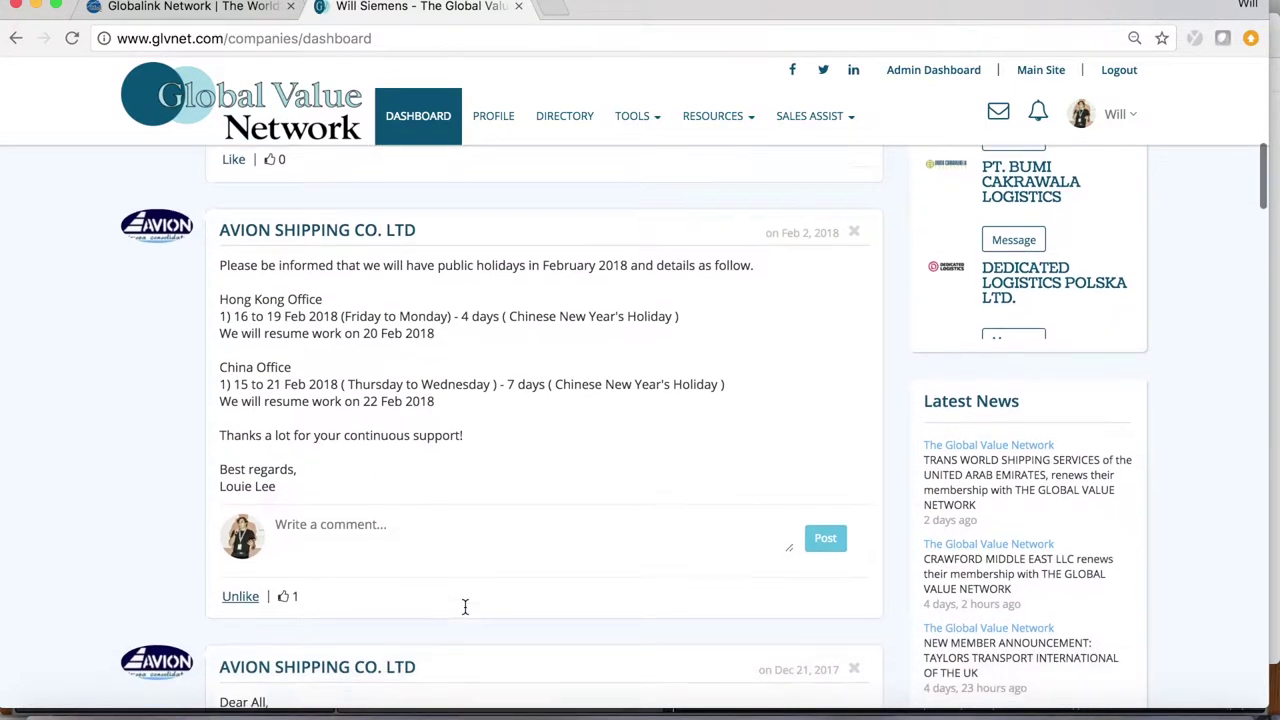
scroll(466, 608, down, 1)
scroll(820, 355, up, 12)
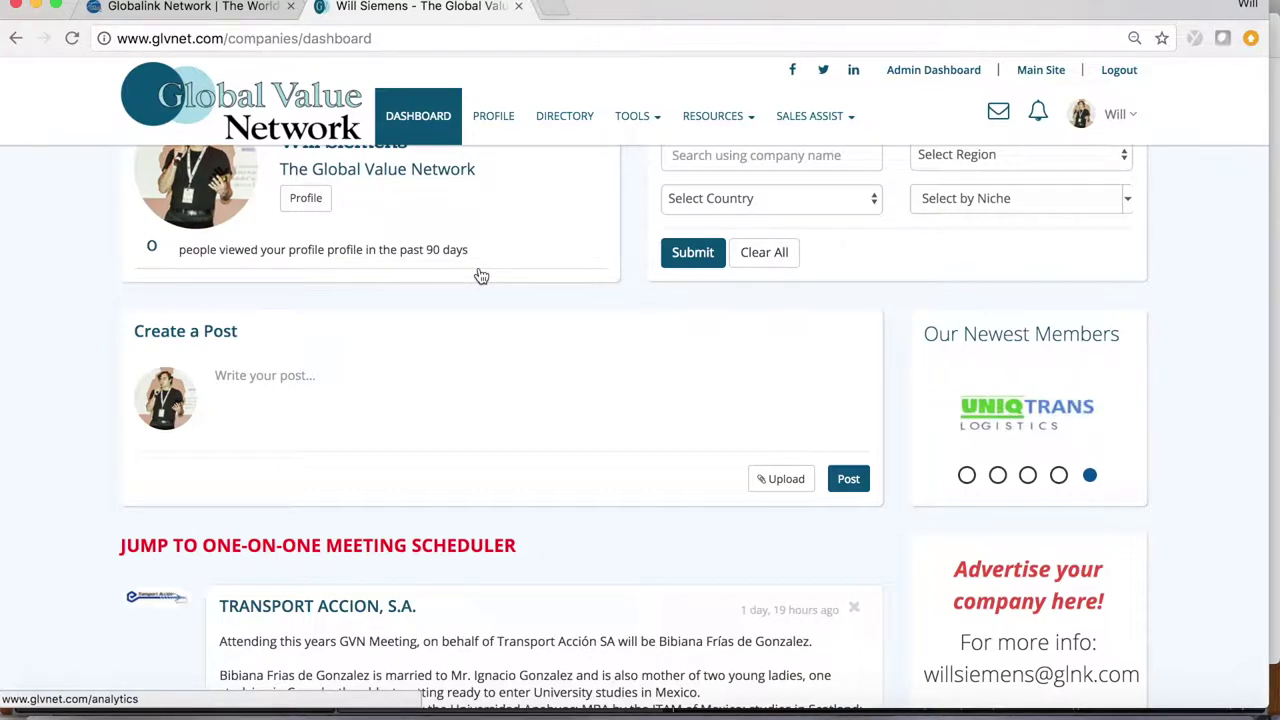
View the profile-views Analytics page, then go back to the Dashboard
click(155, 260)
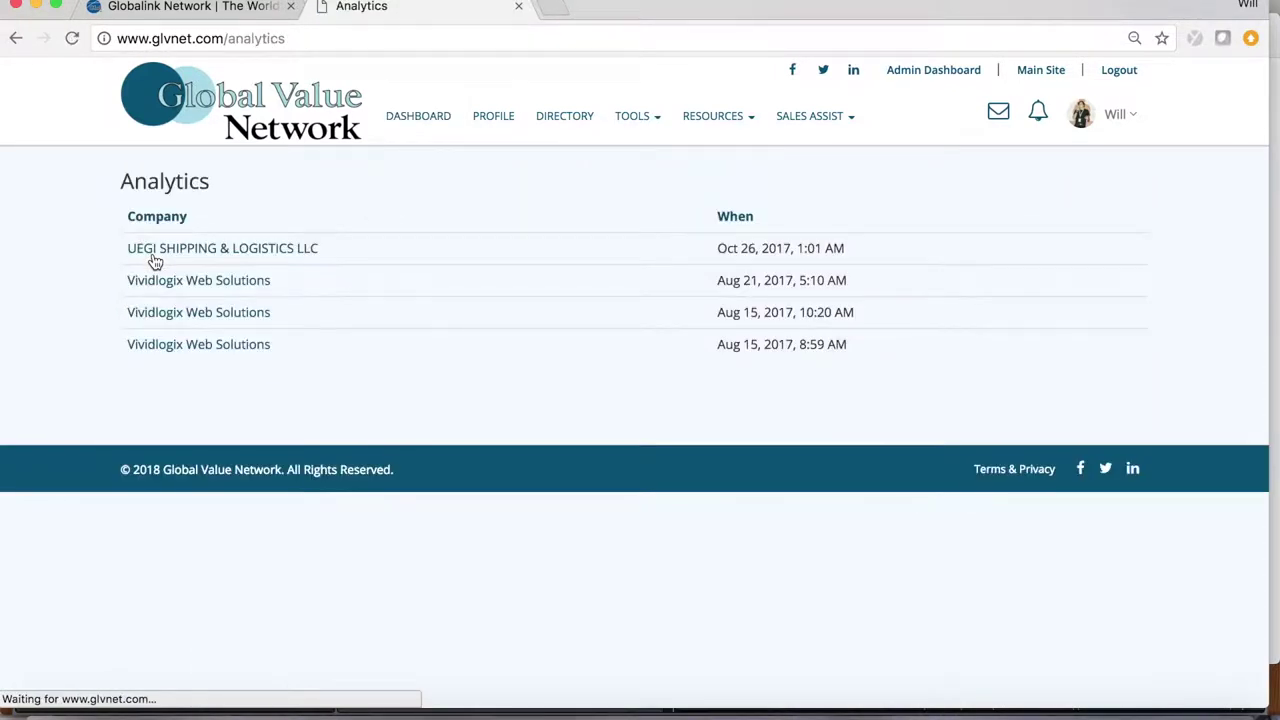
right_click(15, 40)
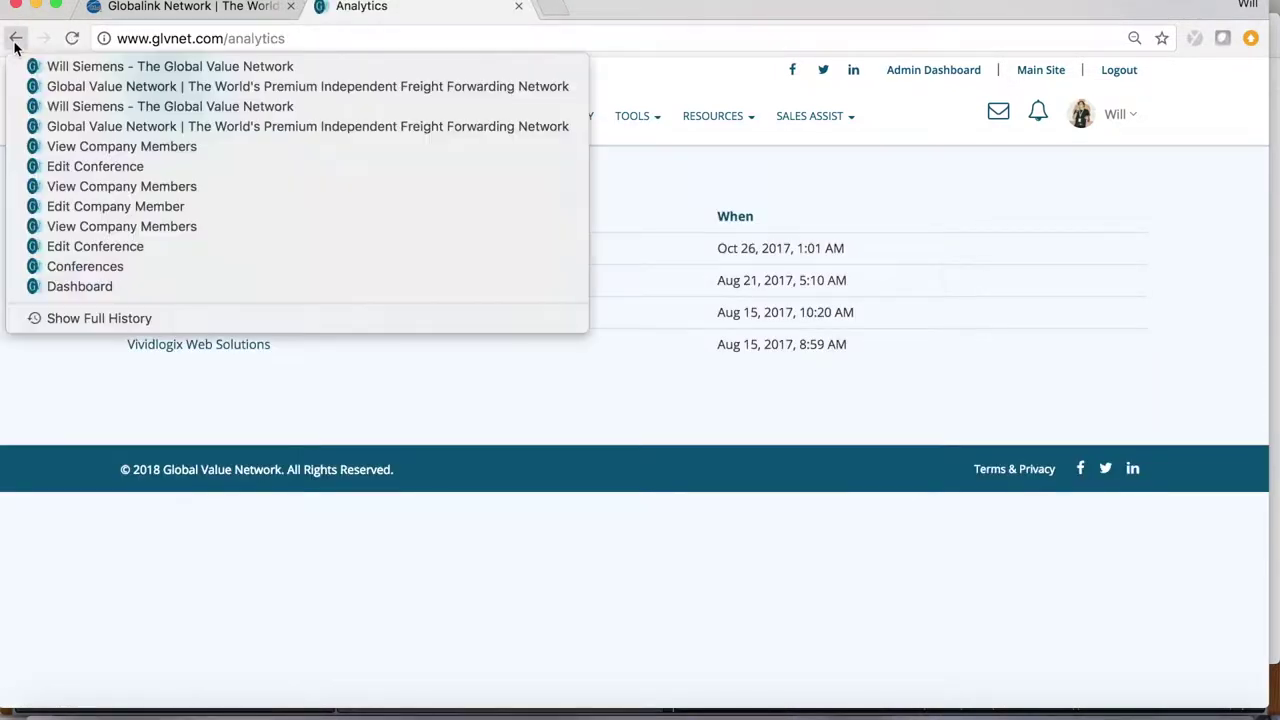
click(15, 42)
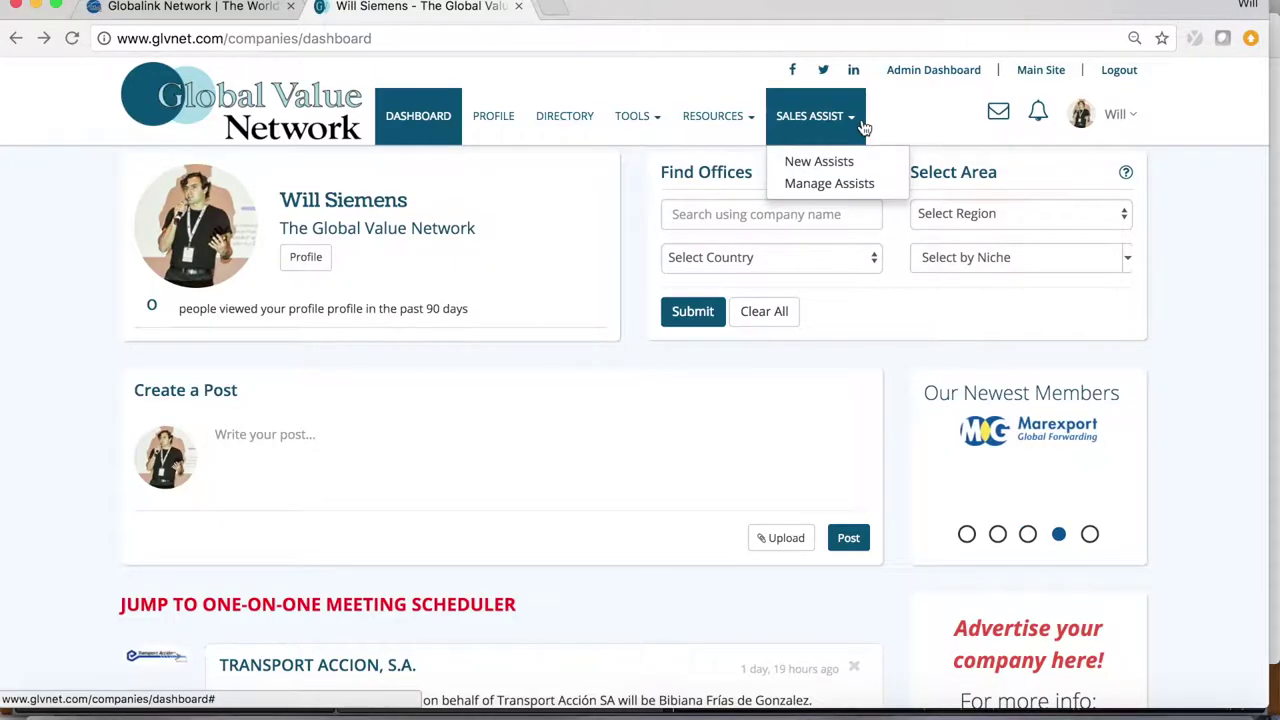
Under Manage Assists, save a 'Caribbean' note on the M3 INTERNATIONAL LOGISTICS assist
click(851, 193)
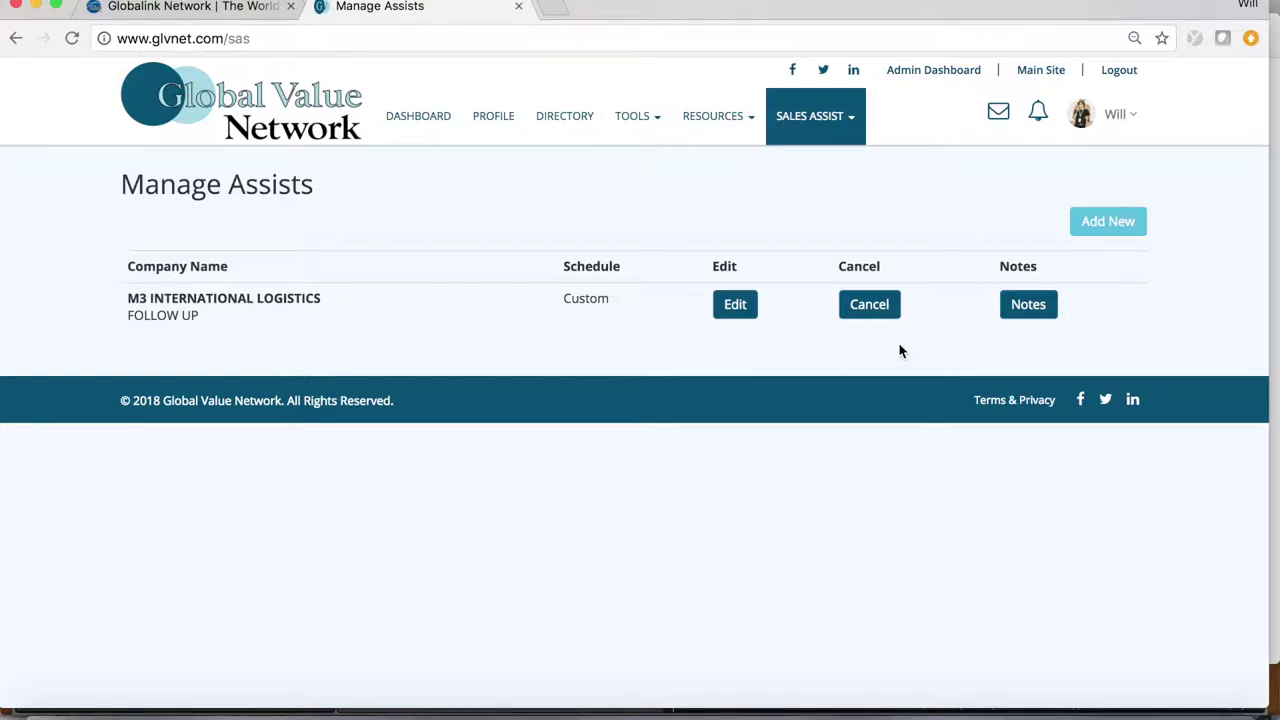
click(1040, 310)
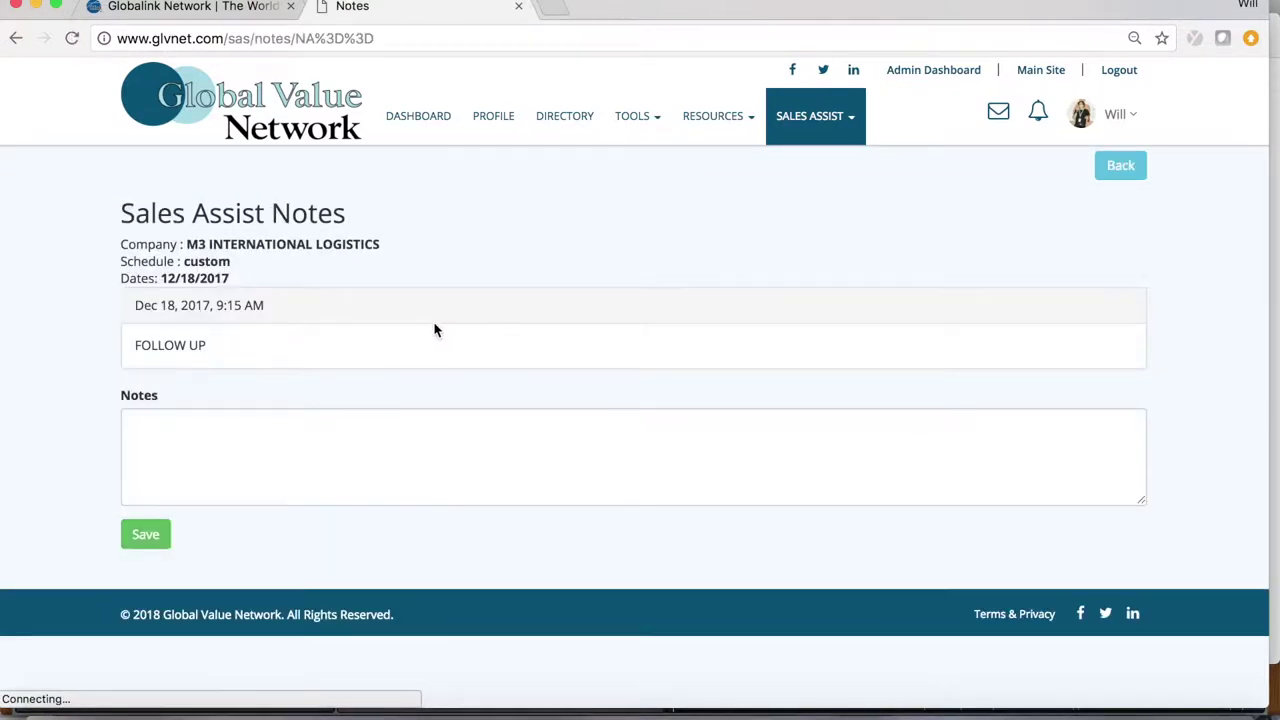
click(226, 451)
text(Caribbean)
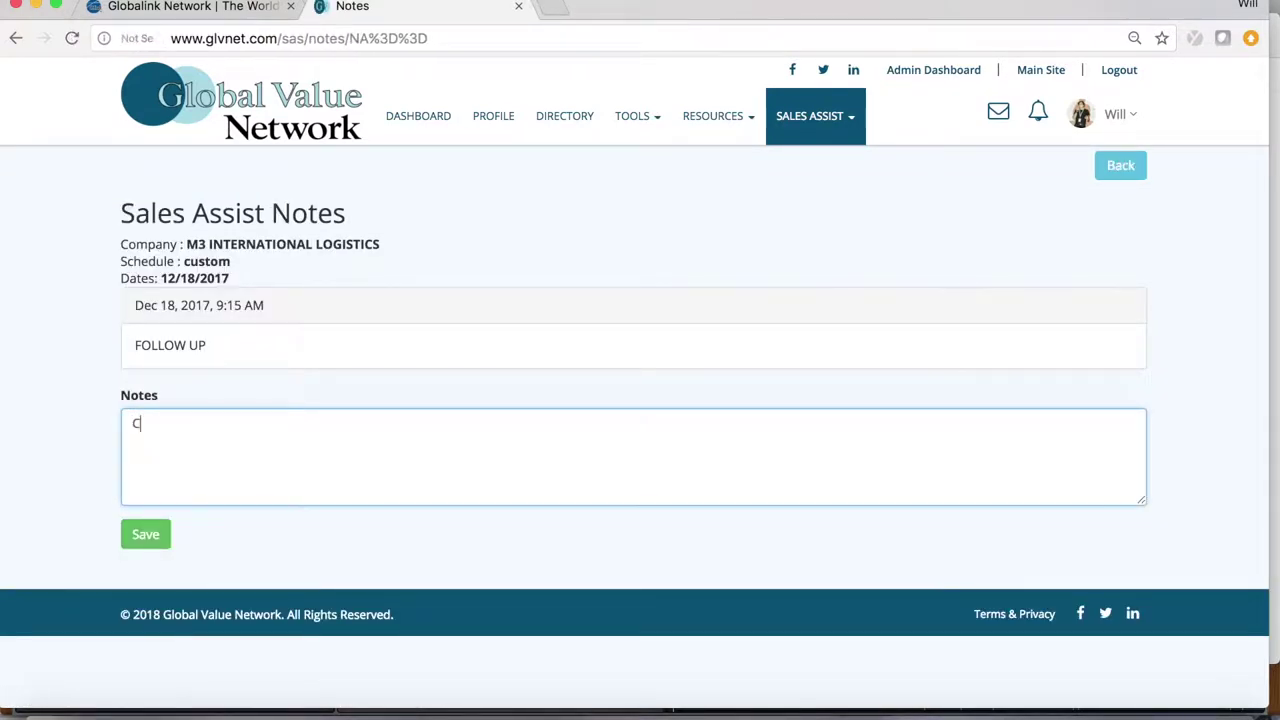
click(145, 538)
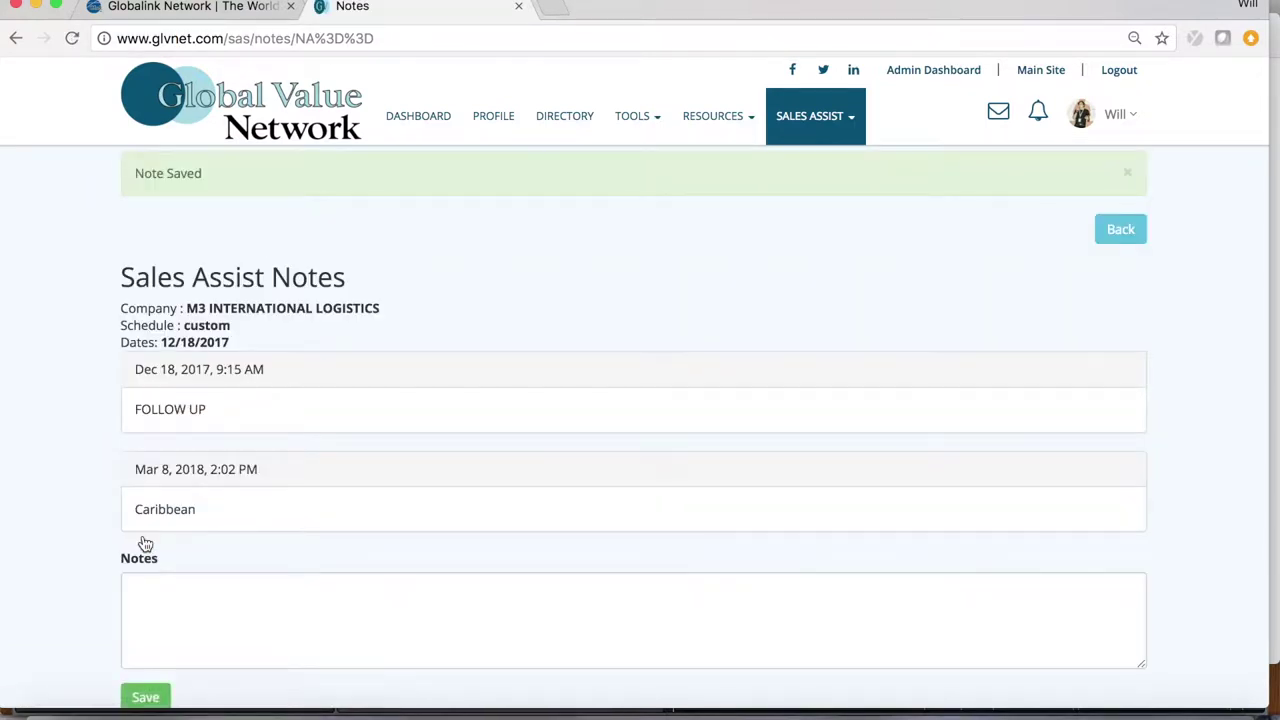
Create a new Every Month sales assist for FAR LOGISTICS LTD with the note 'Project?'
click(858, 138)
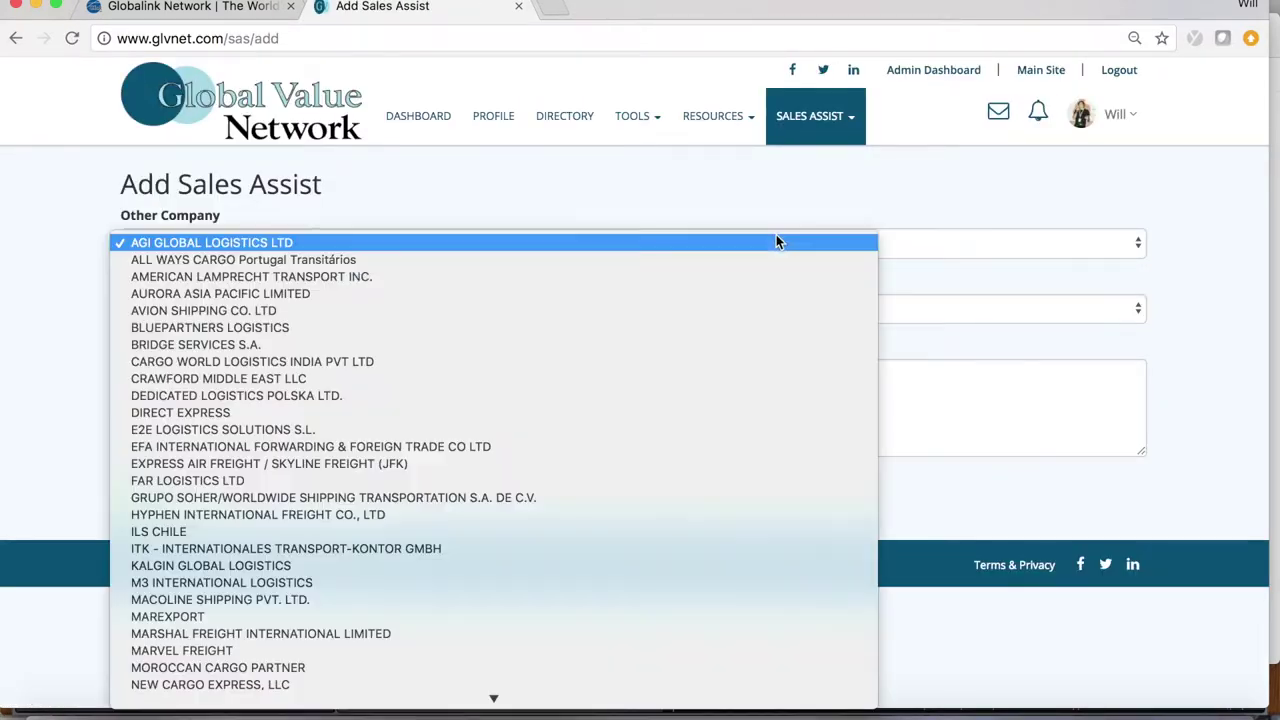
key(f)
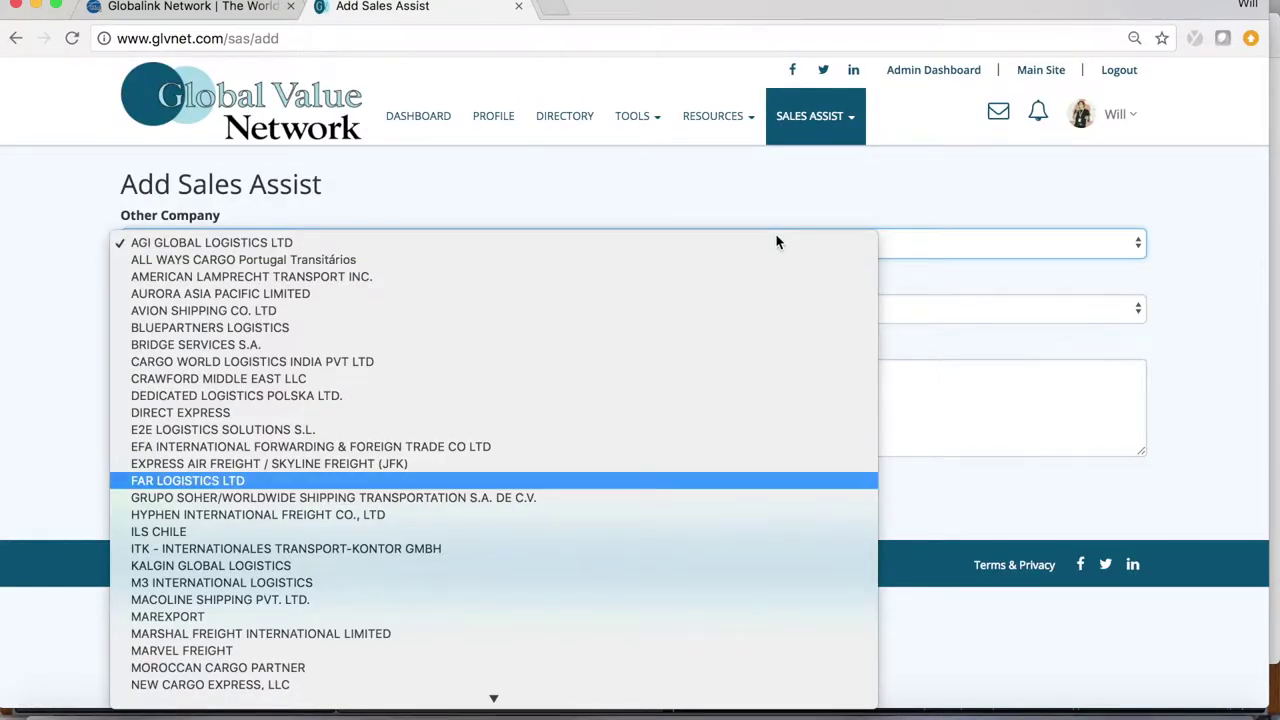
key(Return)
click(315, 312)
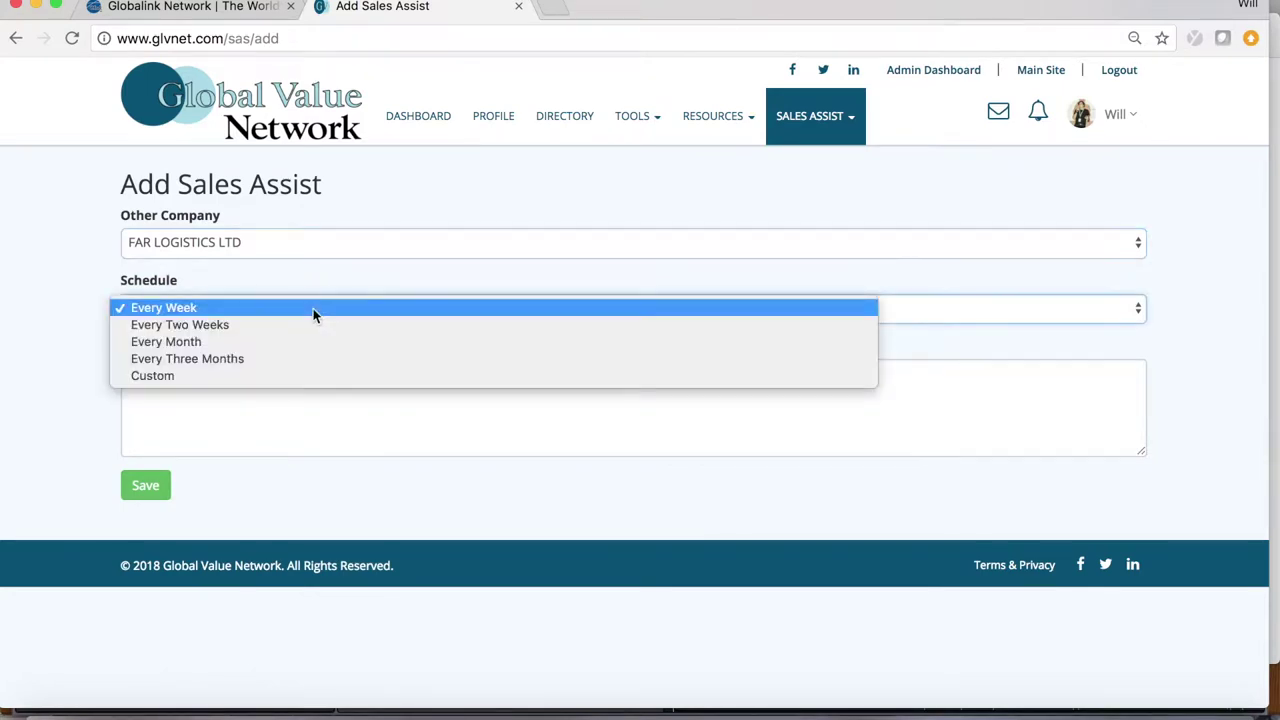
click(303, 342)
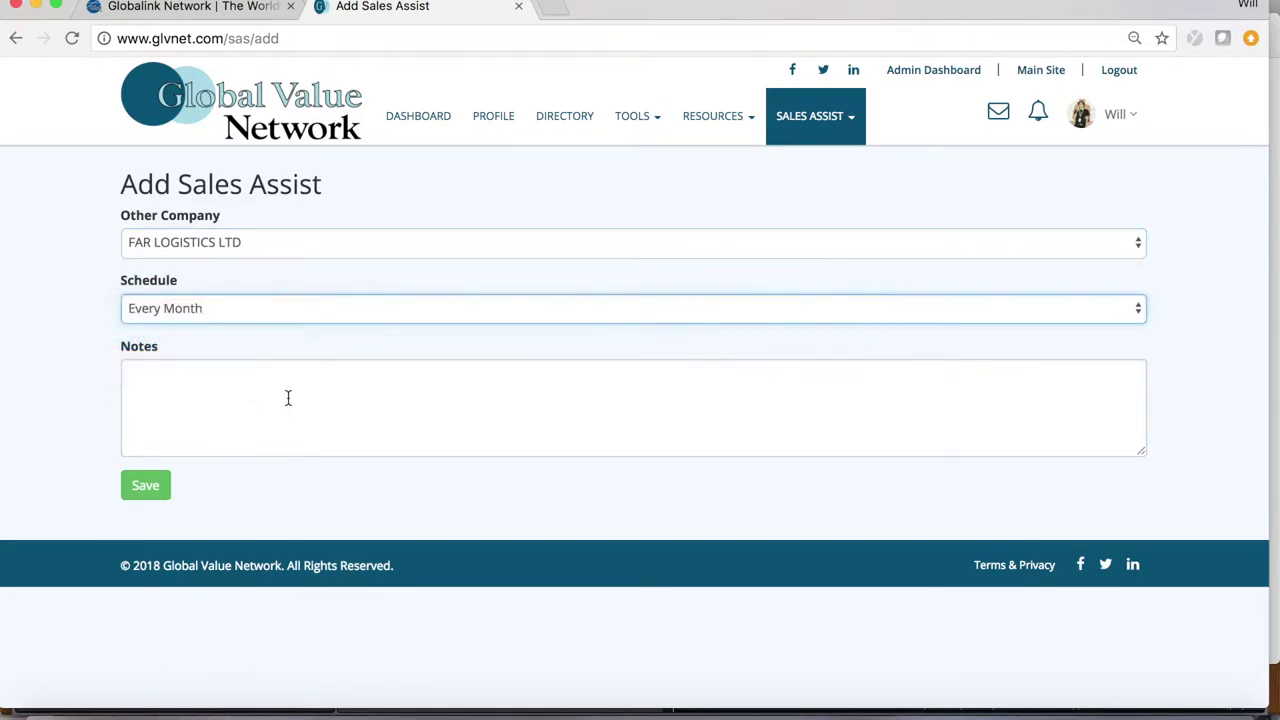
click(289, 389)
text(Project?)
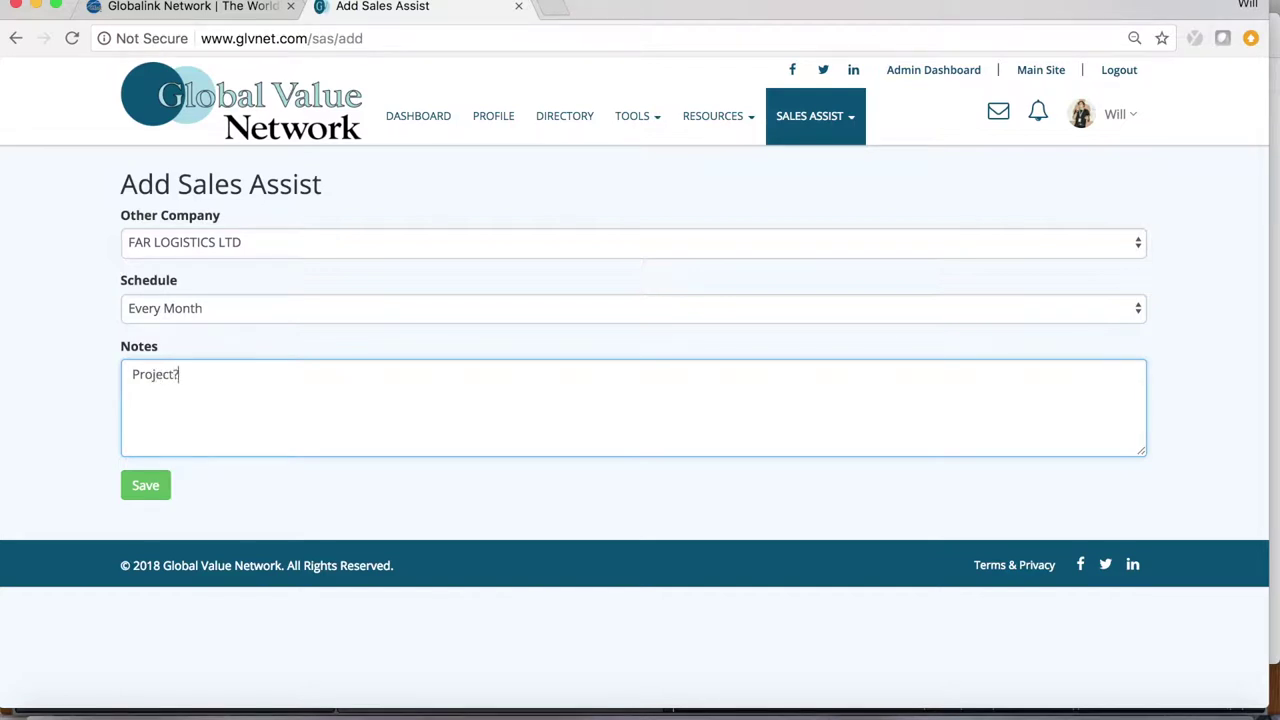
click(146, 488)
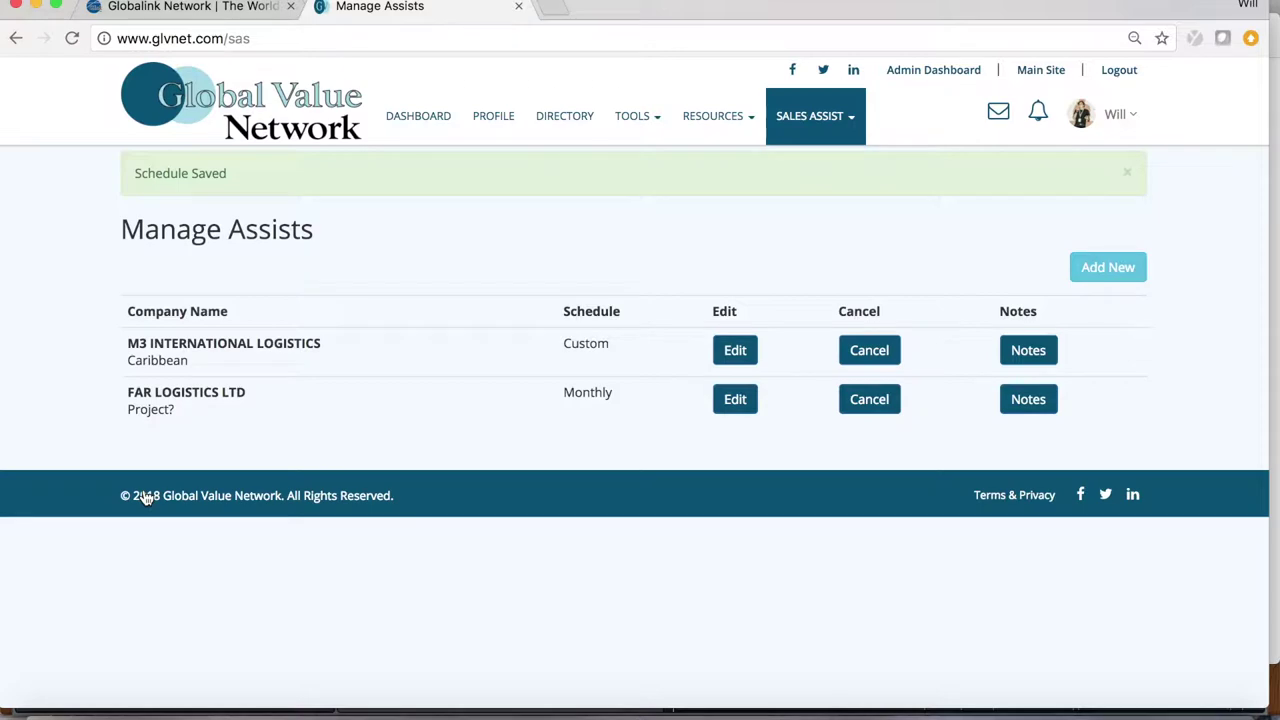
click(553, 124)
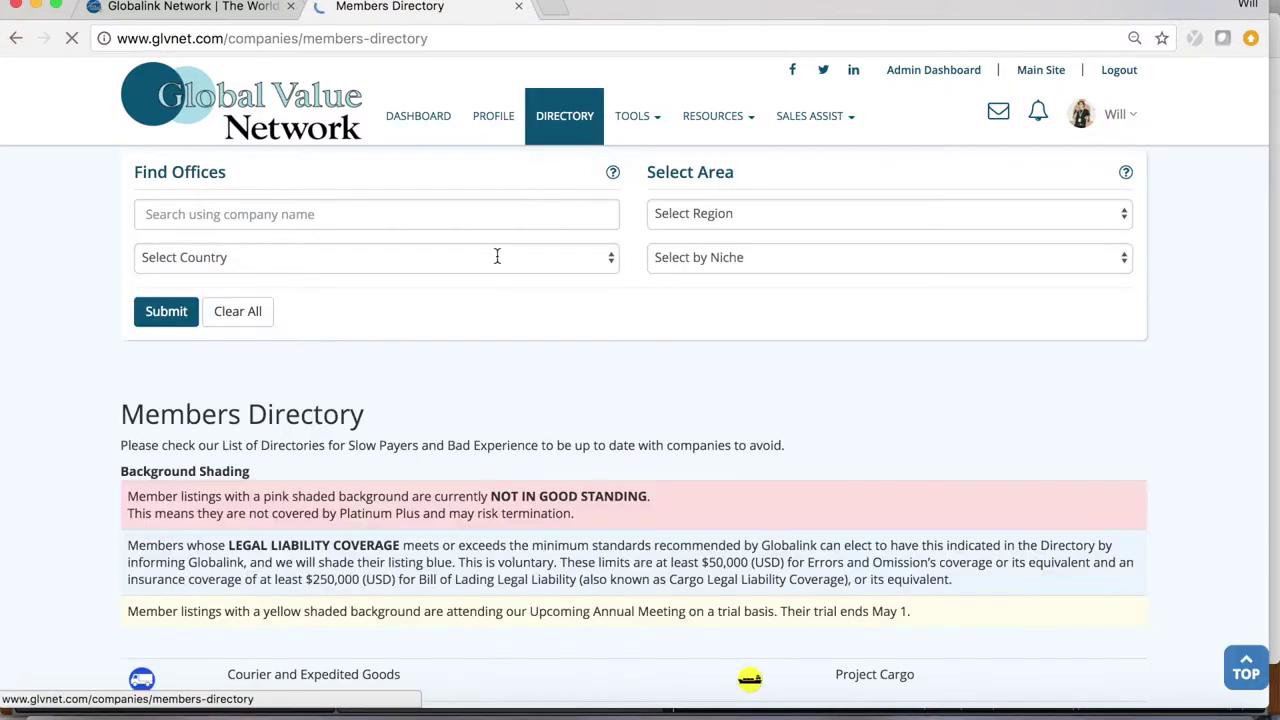
scroll(578, 400, down, 10)
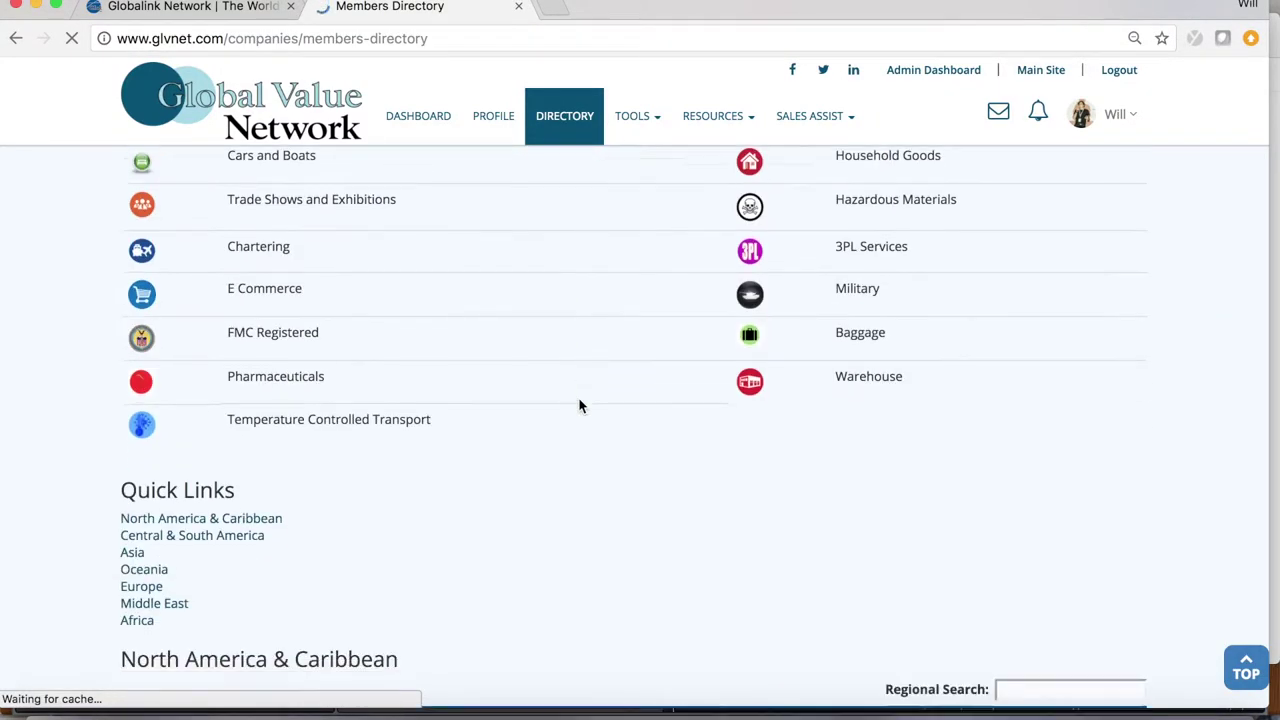
scroll(579, 405, down, 9)
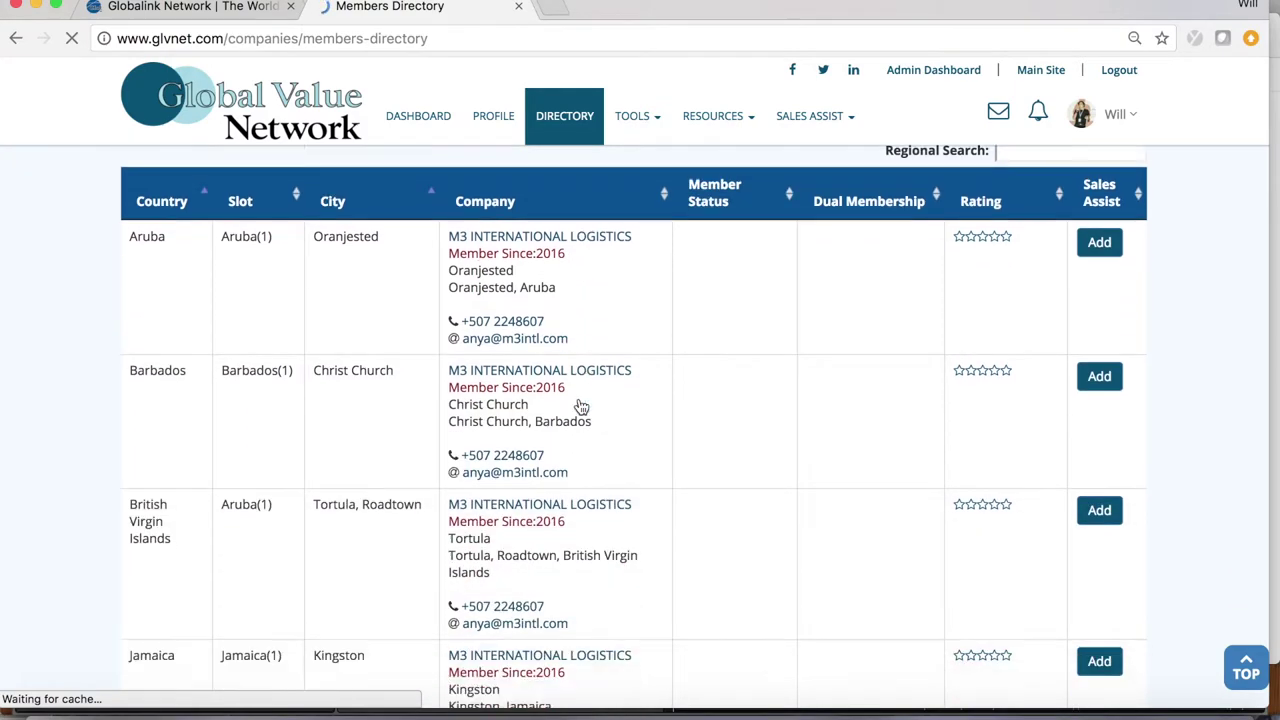
scroll(581, 407, down, 12)
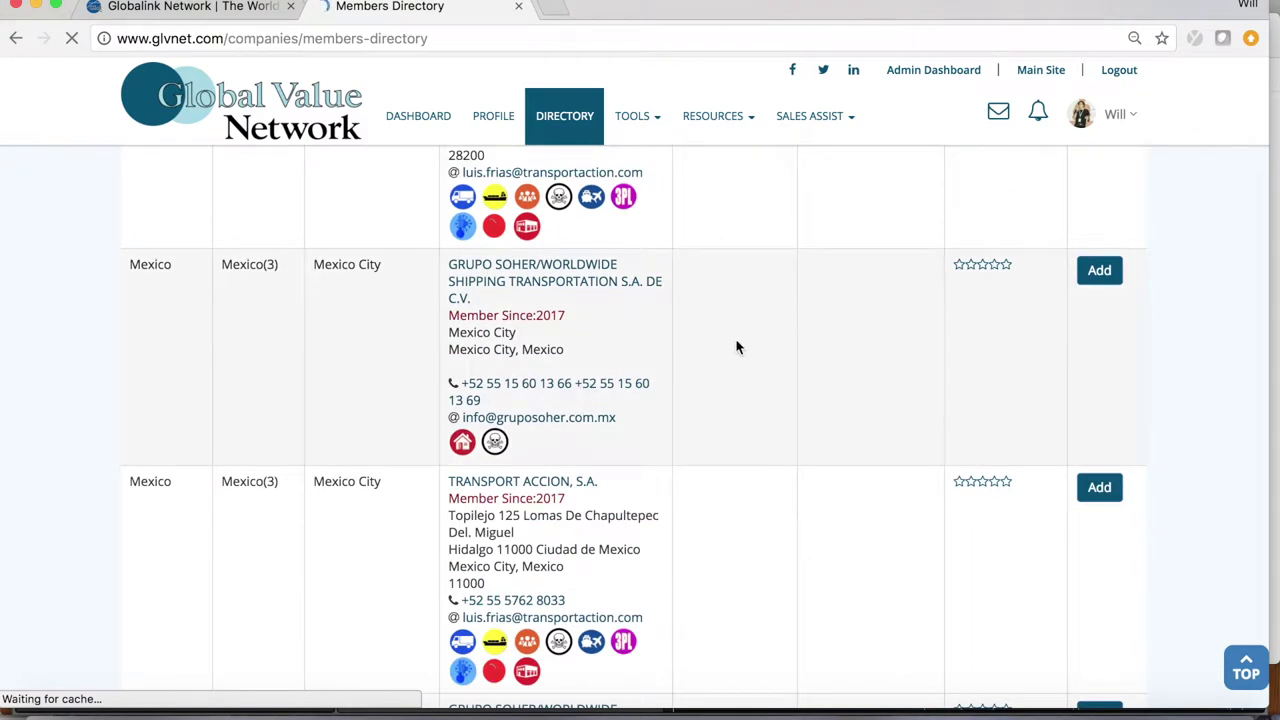
scroll(955, 335, down, 3)
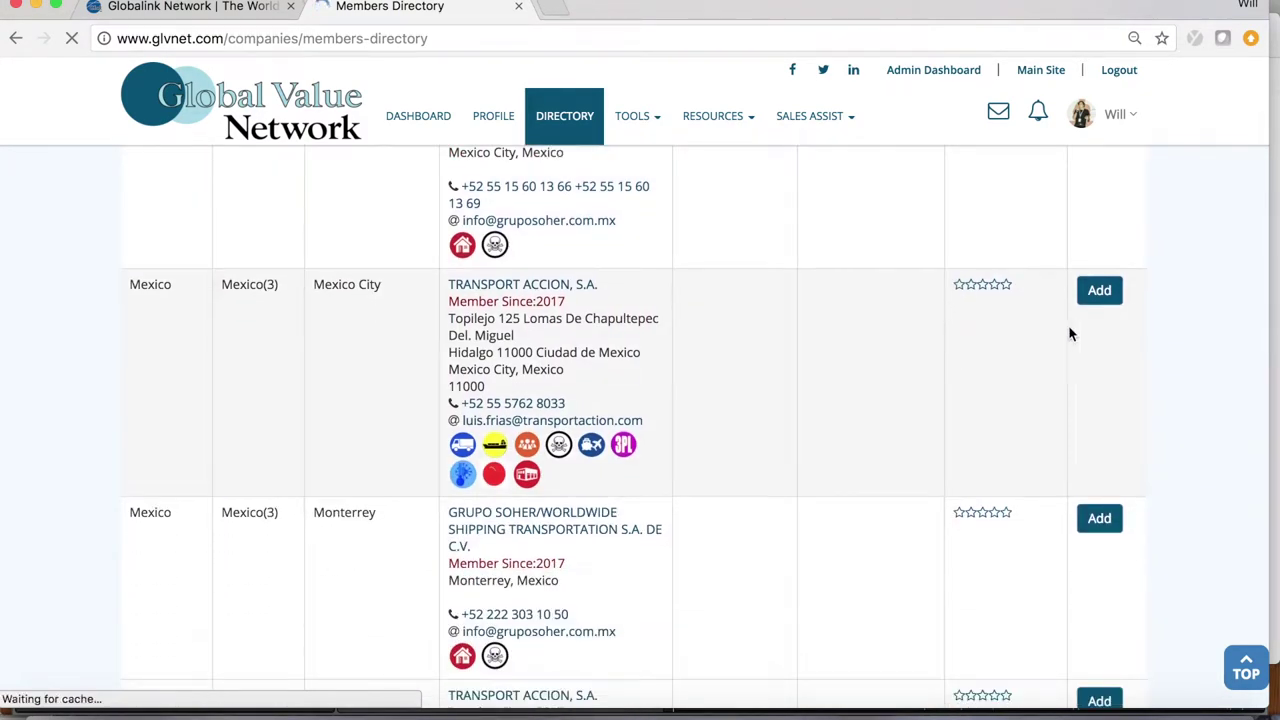
click(1100, 291)
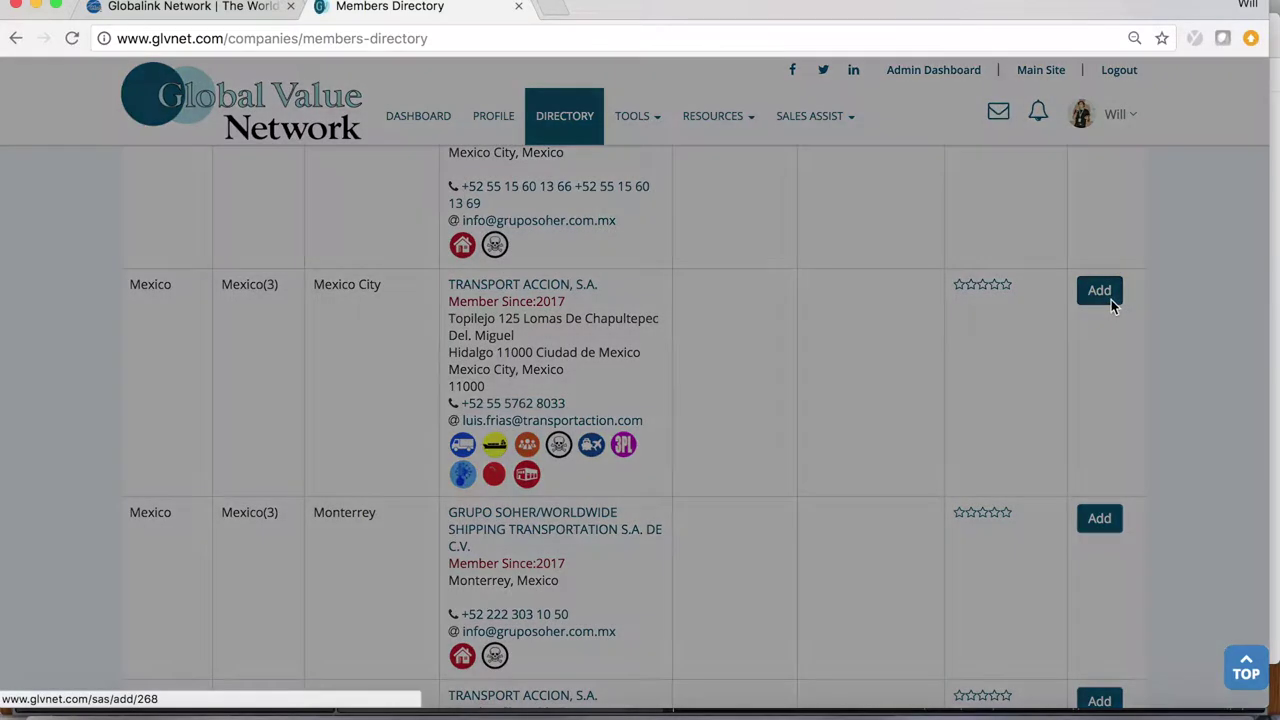
click(641, 214)
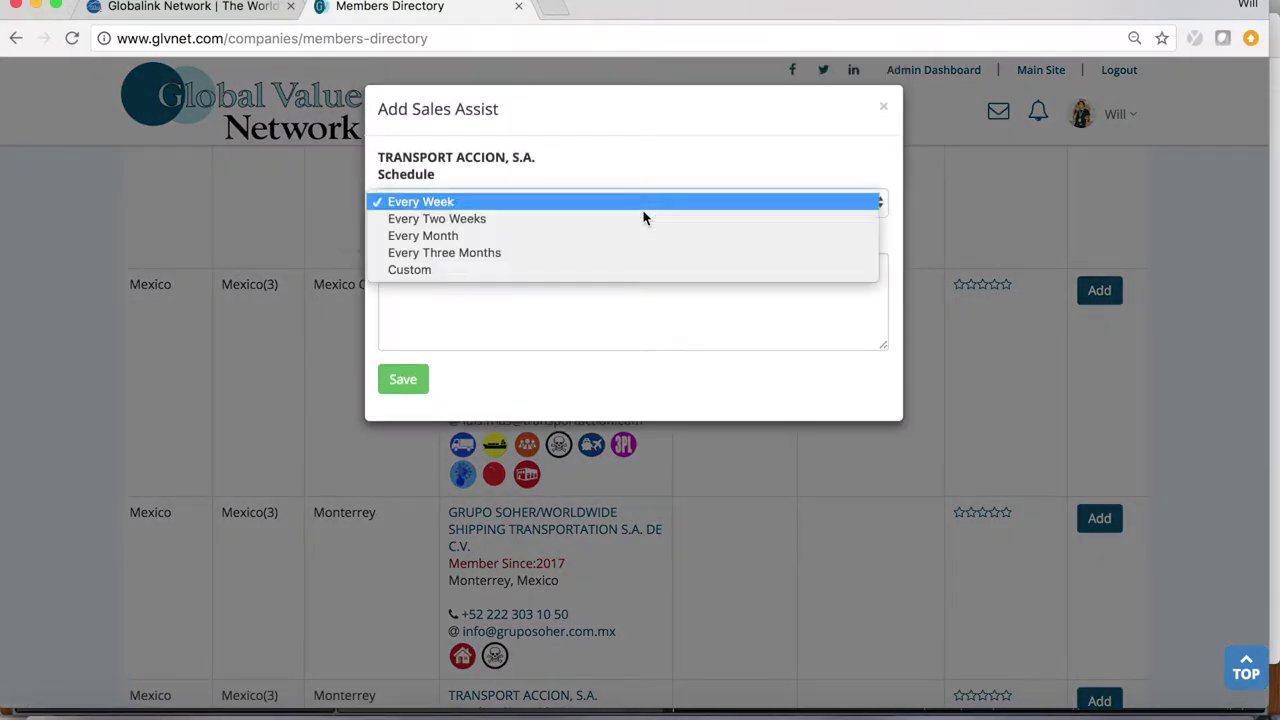
click(590, 318)
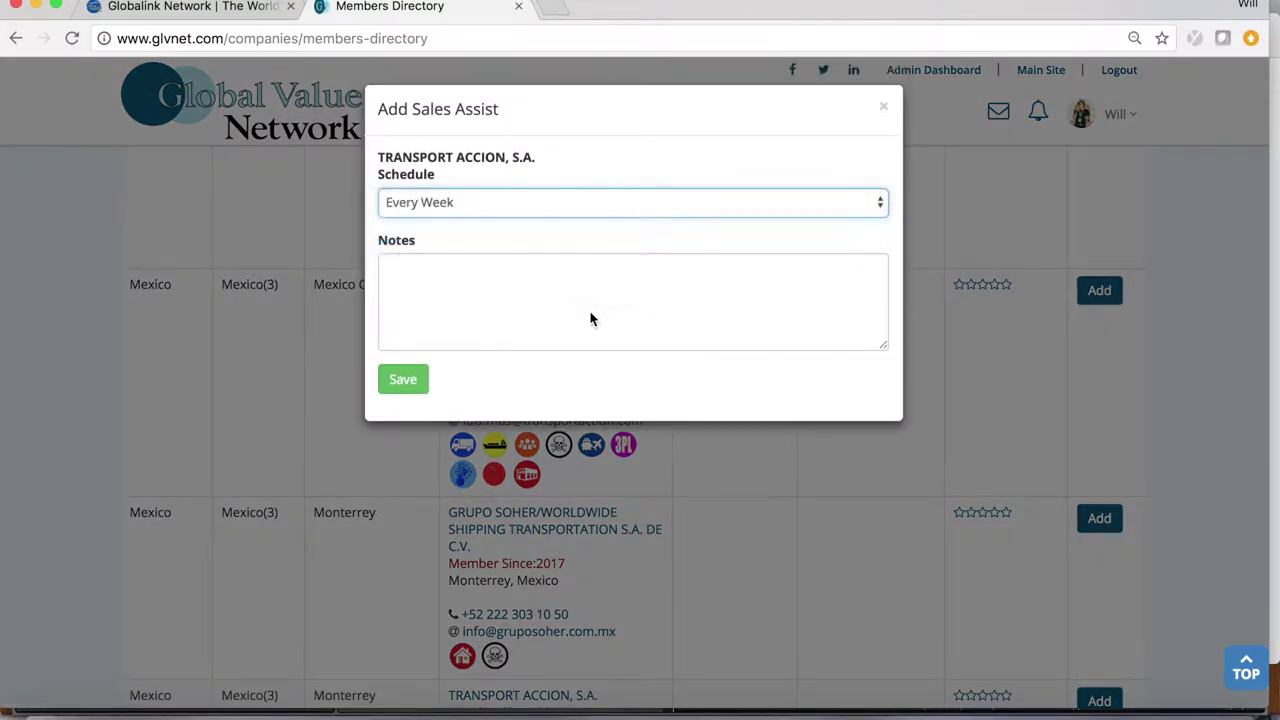
click(540, 292)
text(Mexico,)
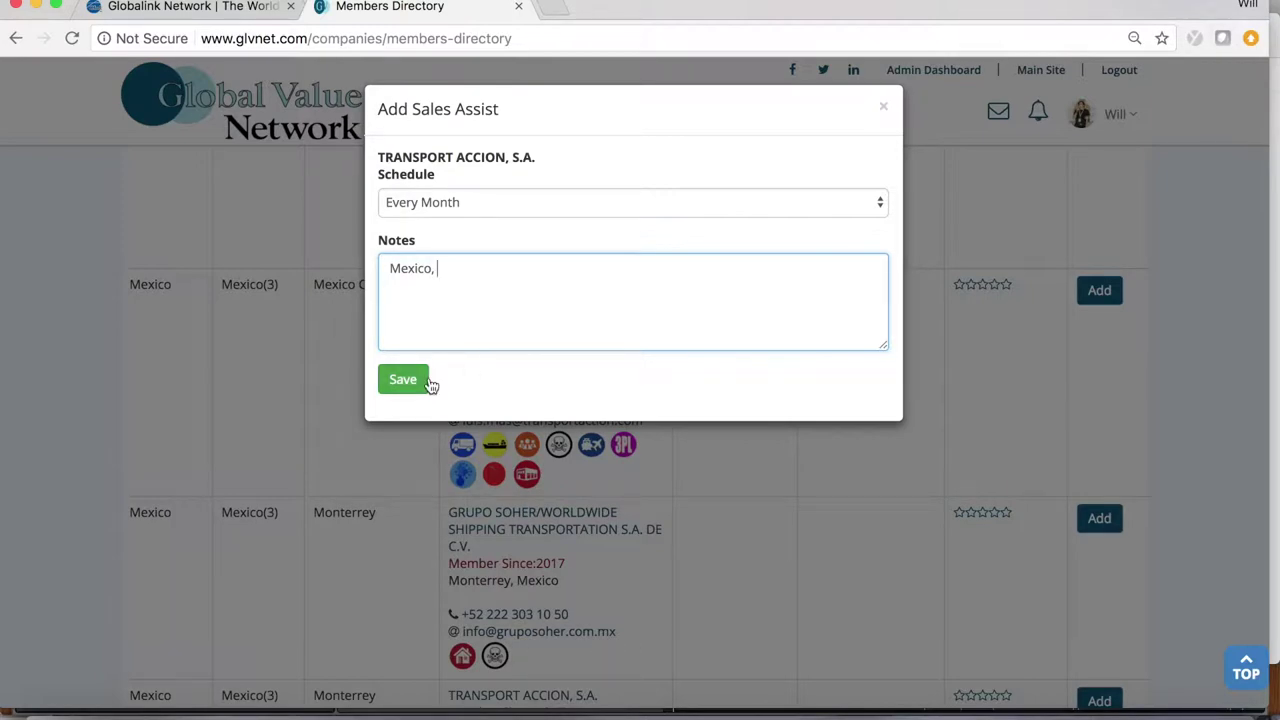
click(884, 110)
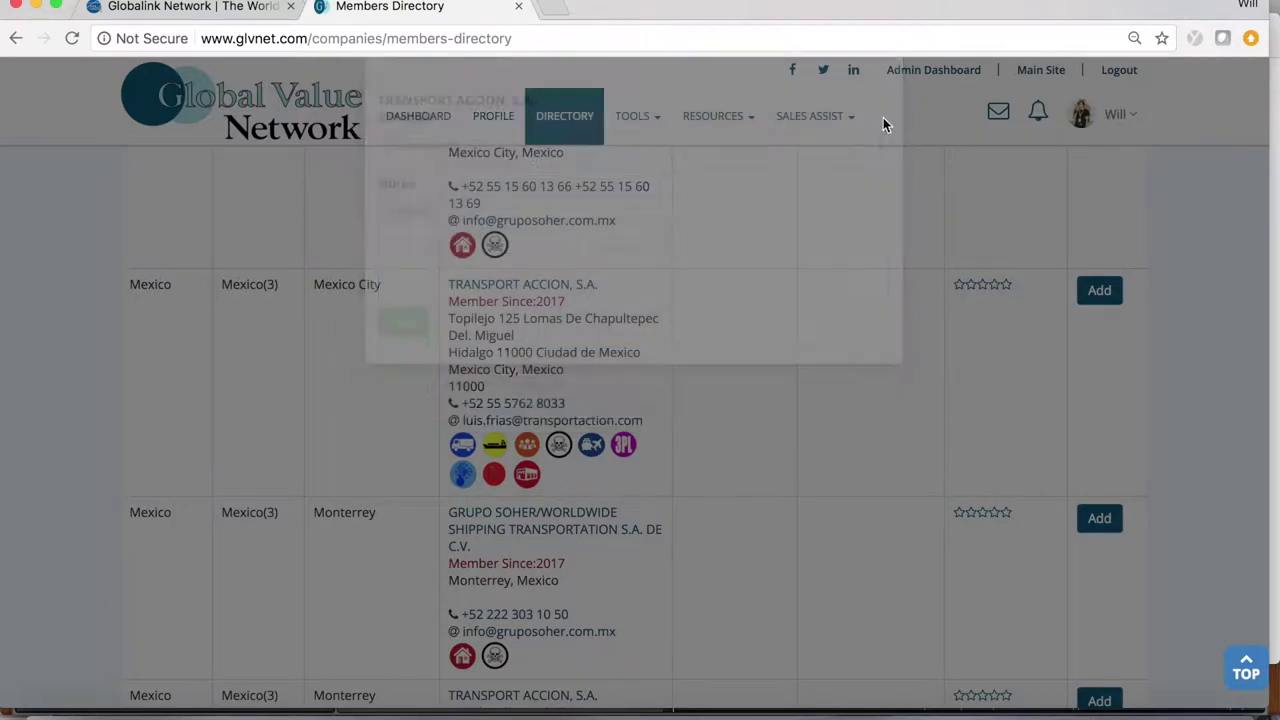
Search Find Offices for the Project Cargo niche in the United States
scroll(872, 285, up, 10)
scroll(872, 290, up, 15)
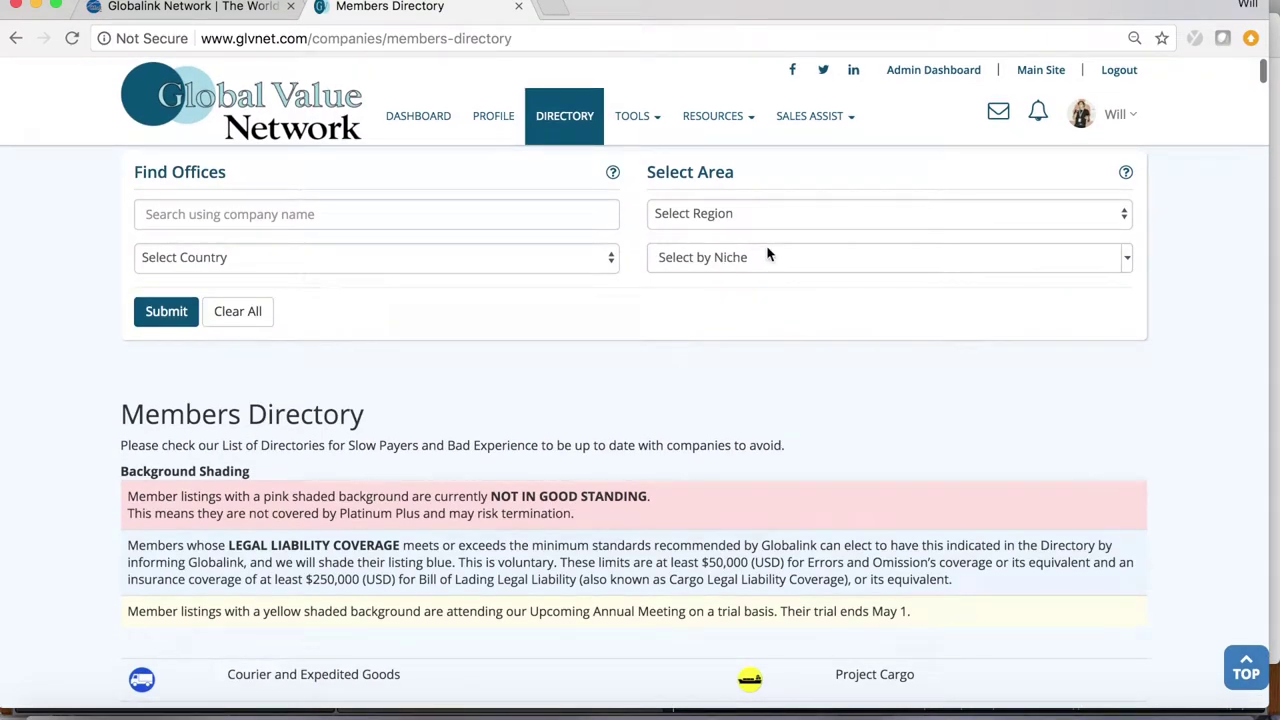
click(768, 266)
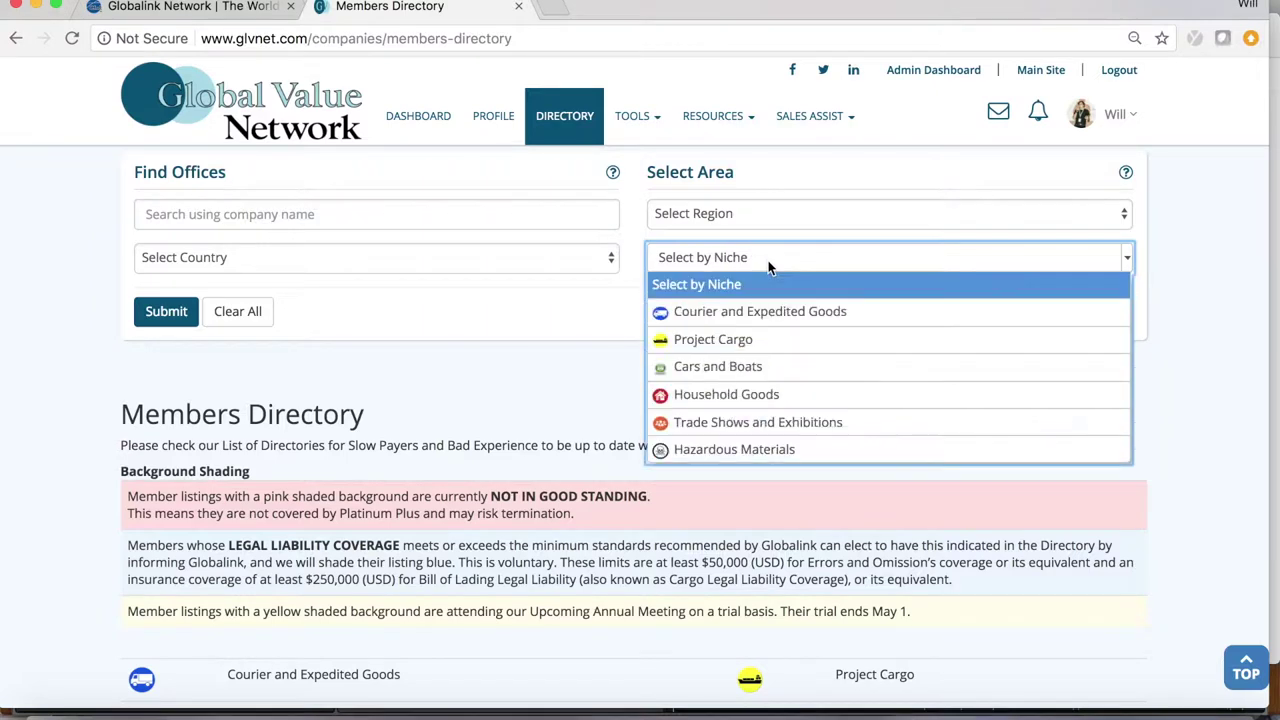
click(755, 342)
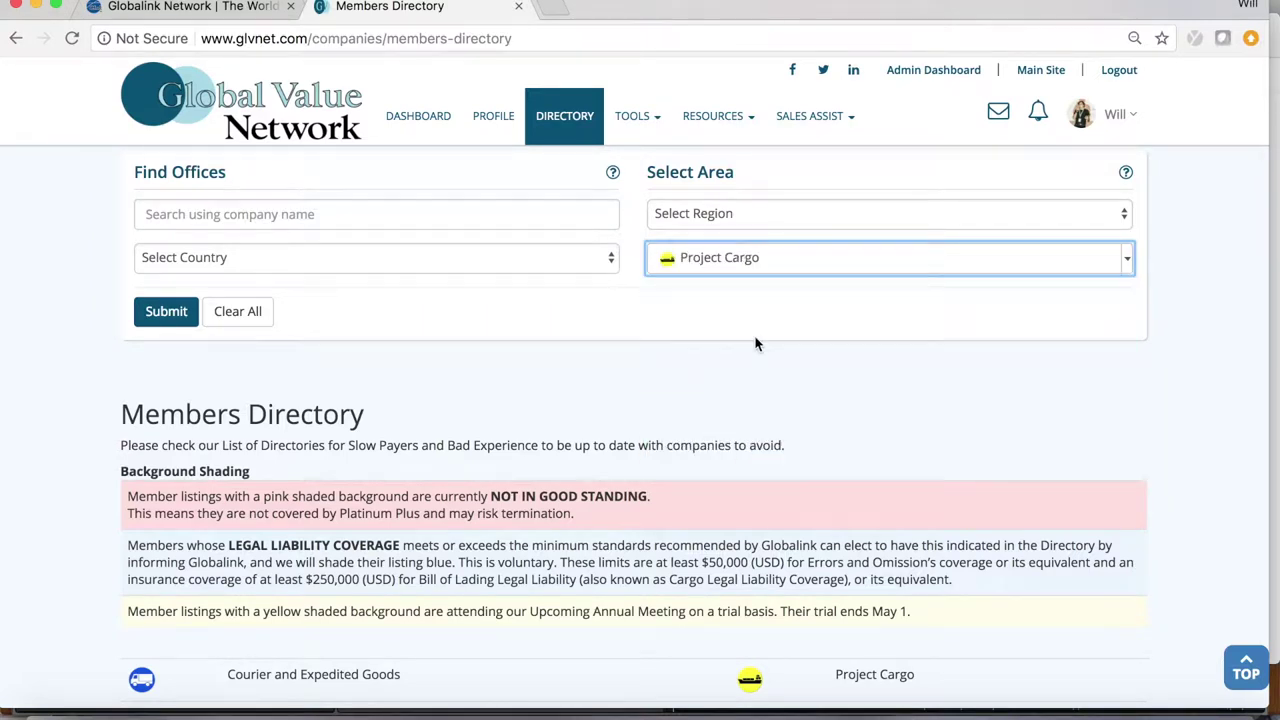
click(604, 268)
text(united)
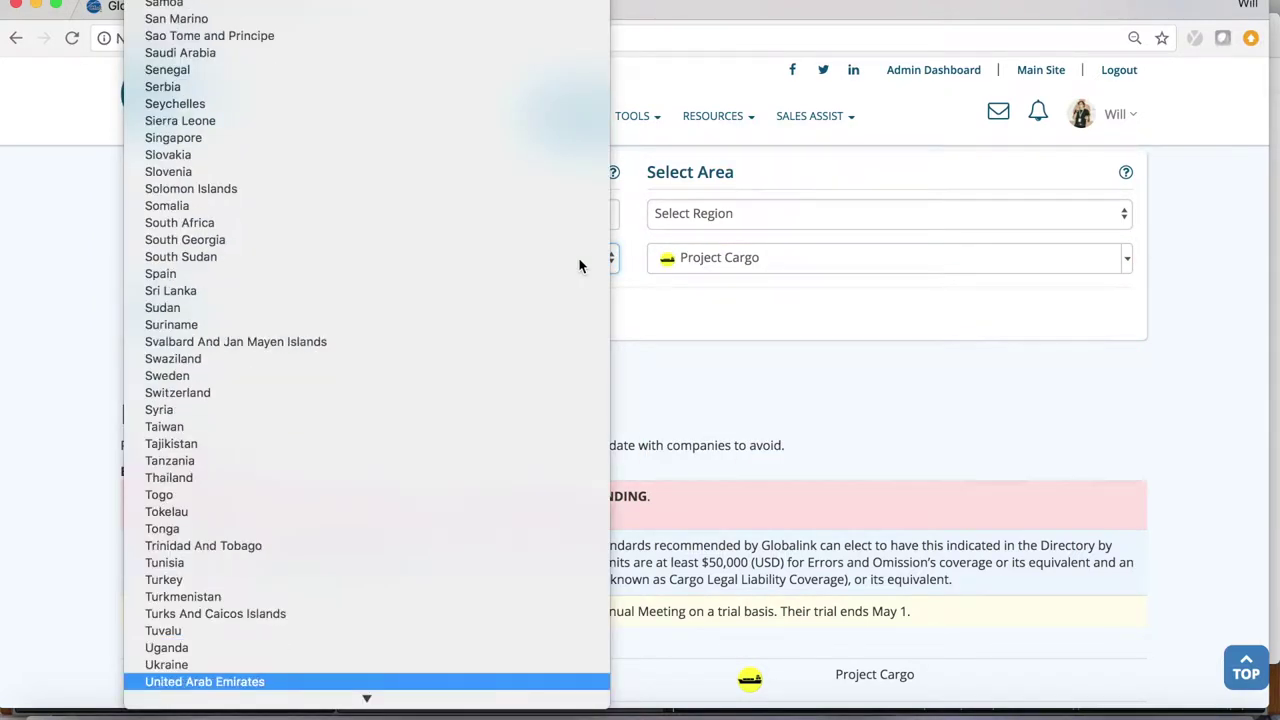
text( s)
key(Return)
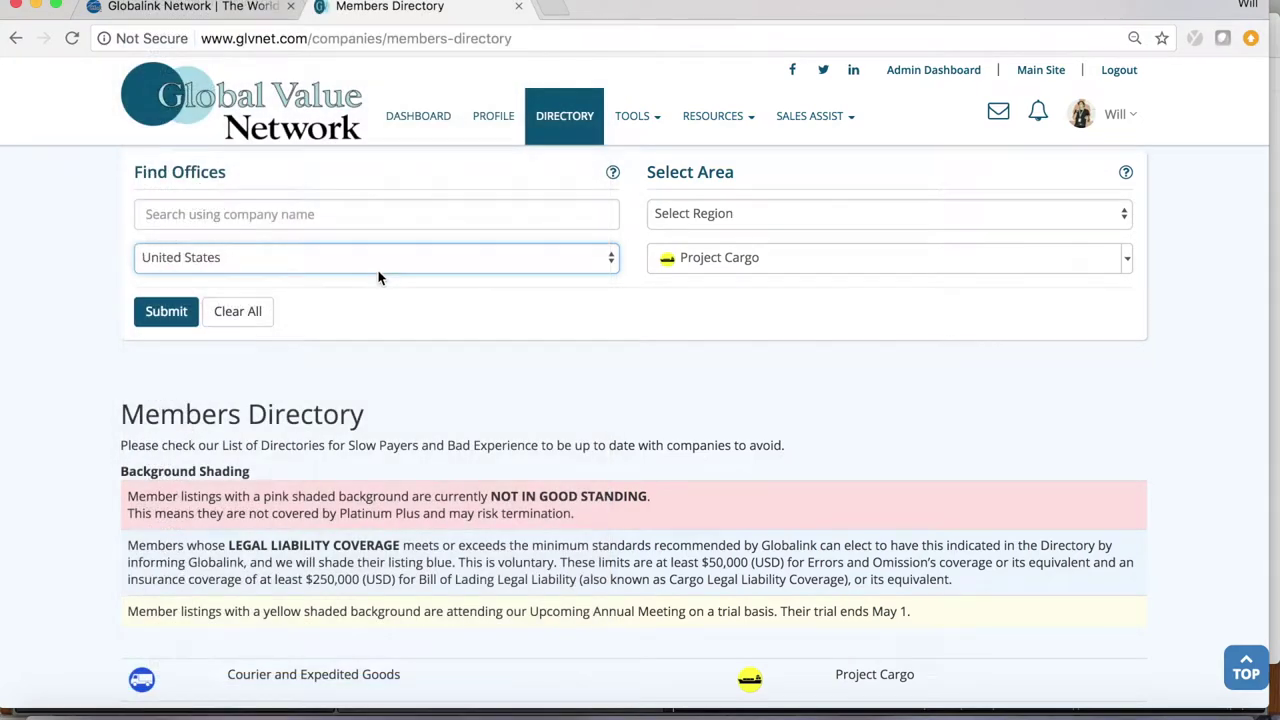
click(152, 312)
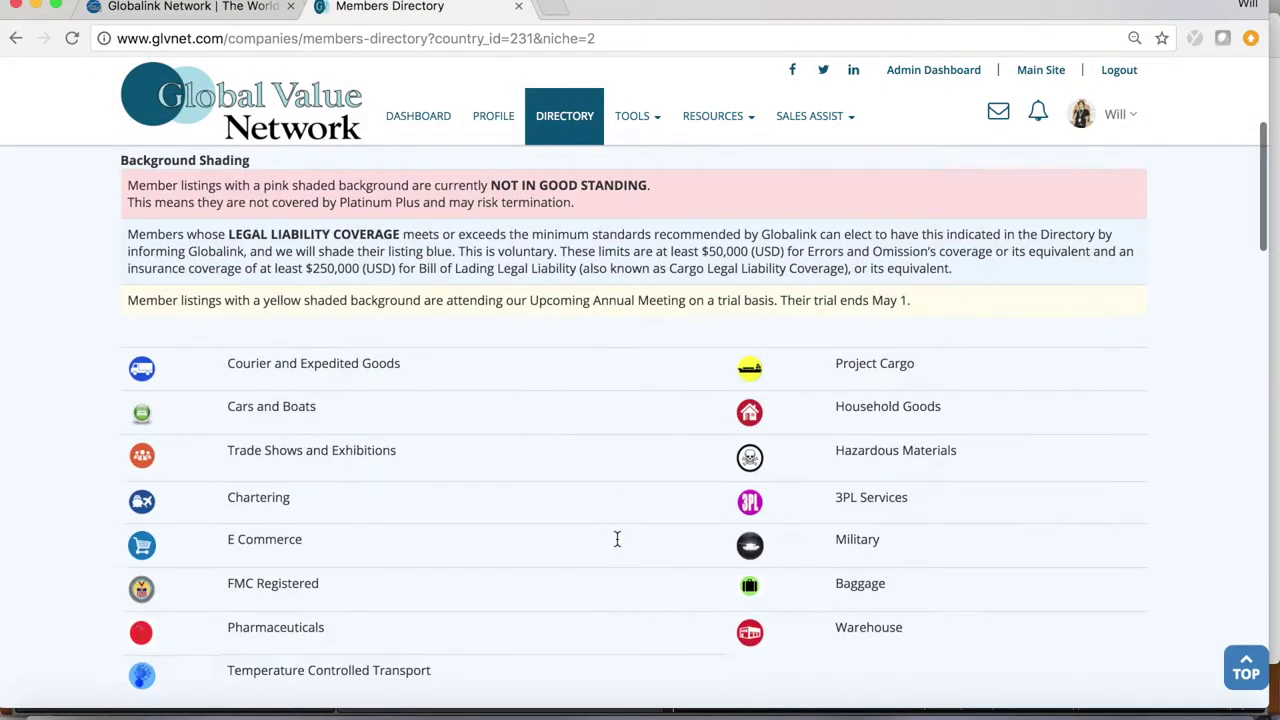
Add a weekly Sales Assist for American Lamprecht Transport's Elk Grove office noted 'Project cargo US'
scroll(617, 540, down, 10)
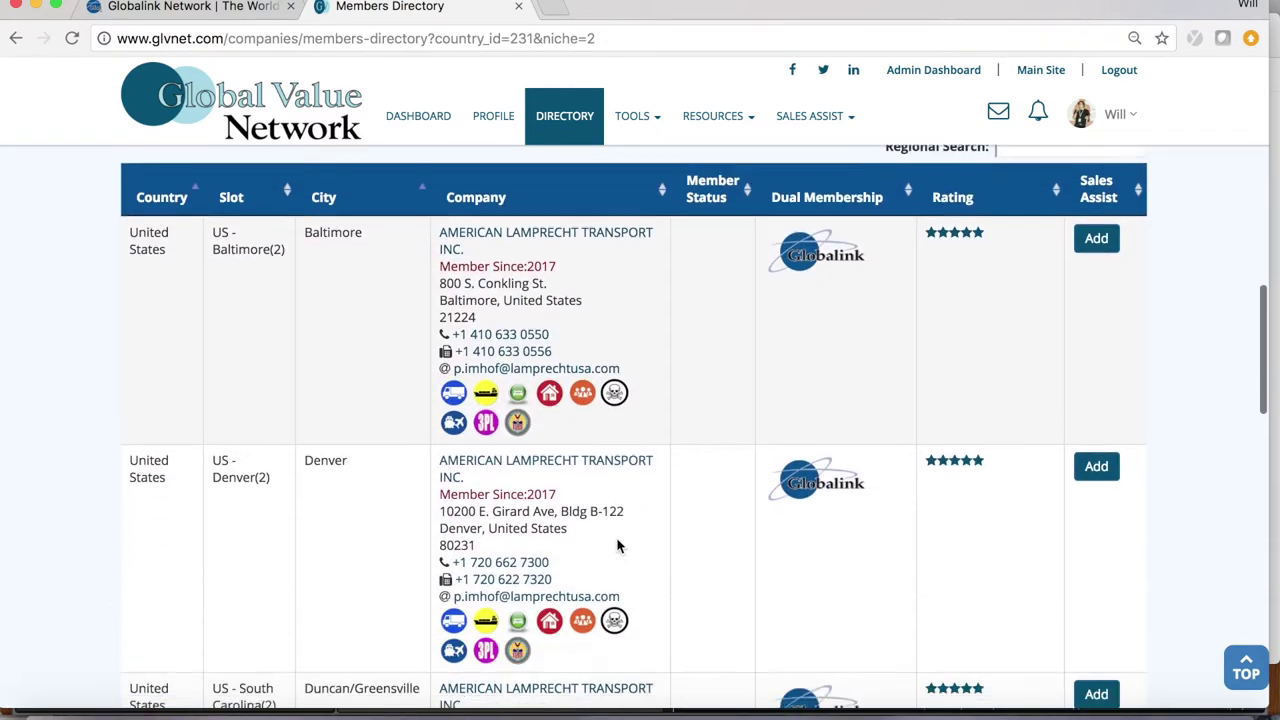
scroll(617, 545, down, 5)
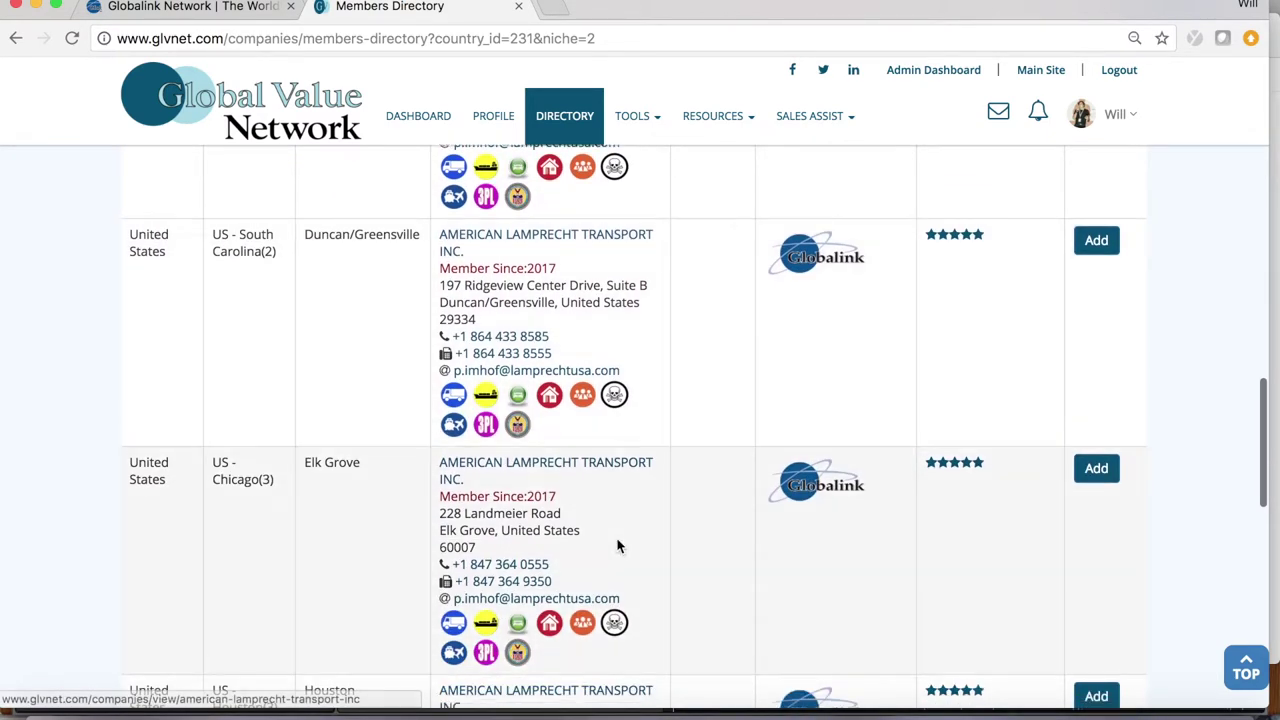
scroll(617, 546, down, 3)
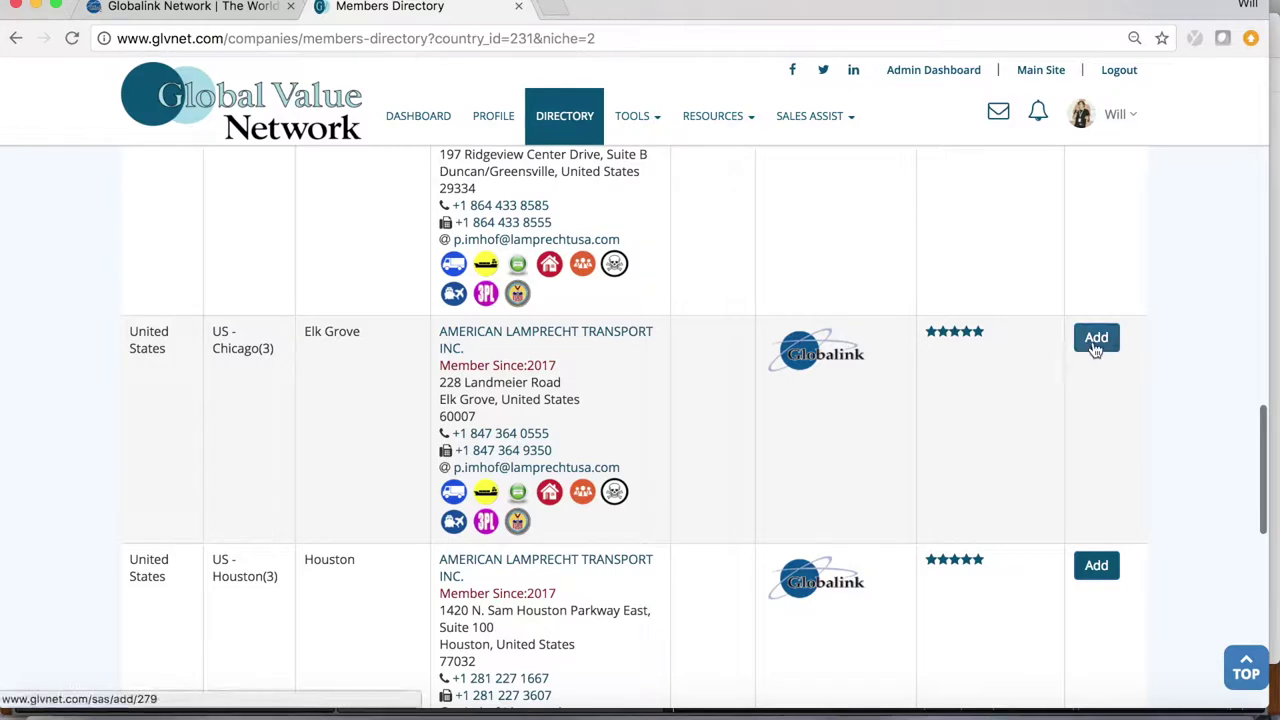
click(1096, 340)
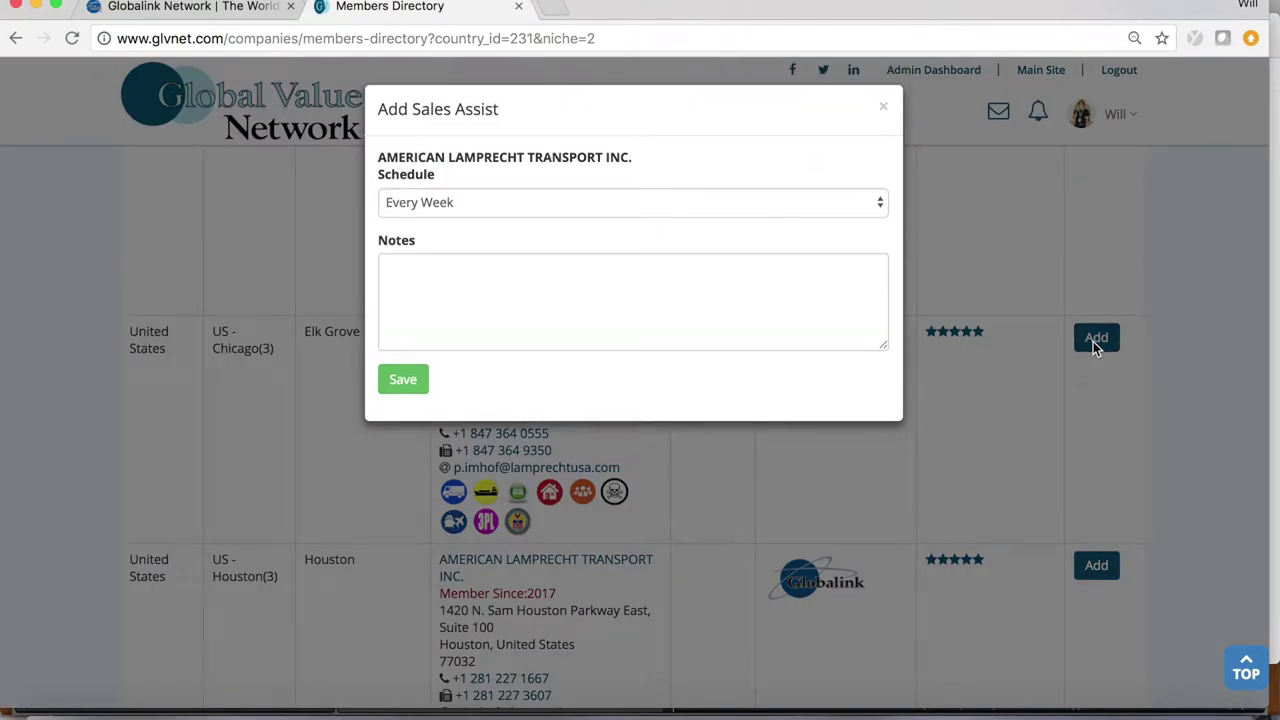
click(587, 275)
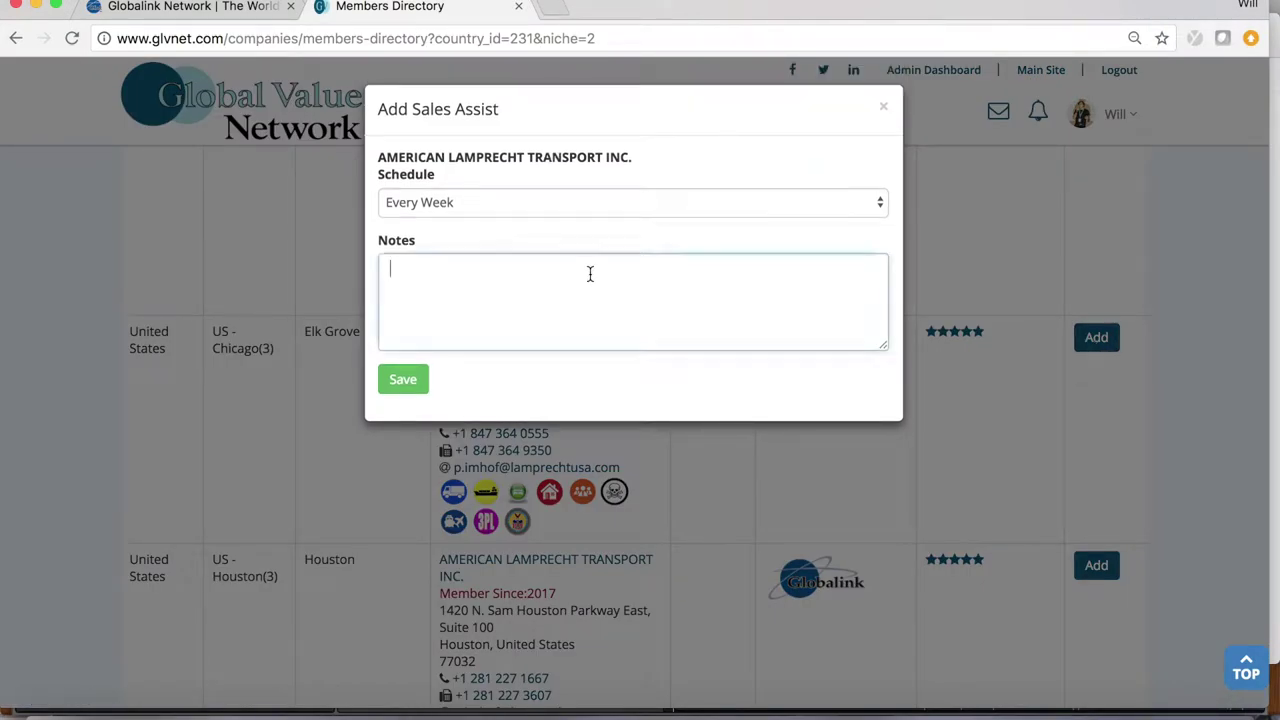
text(Project cargo US)
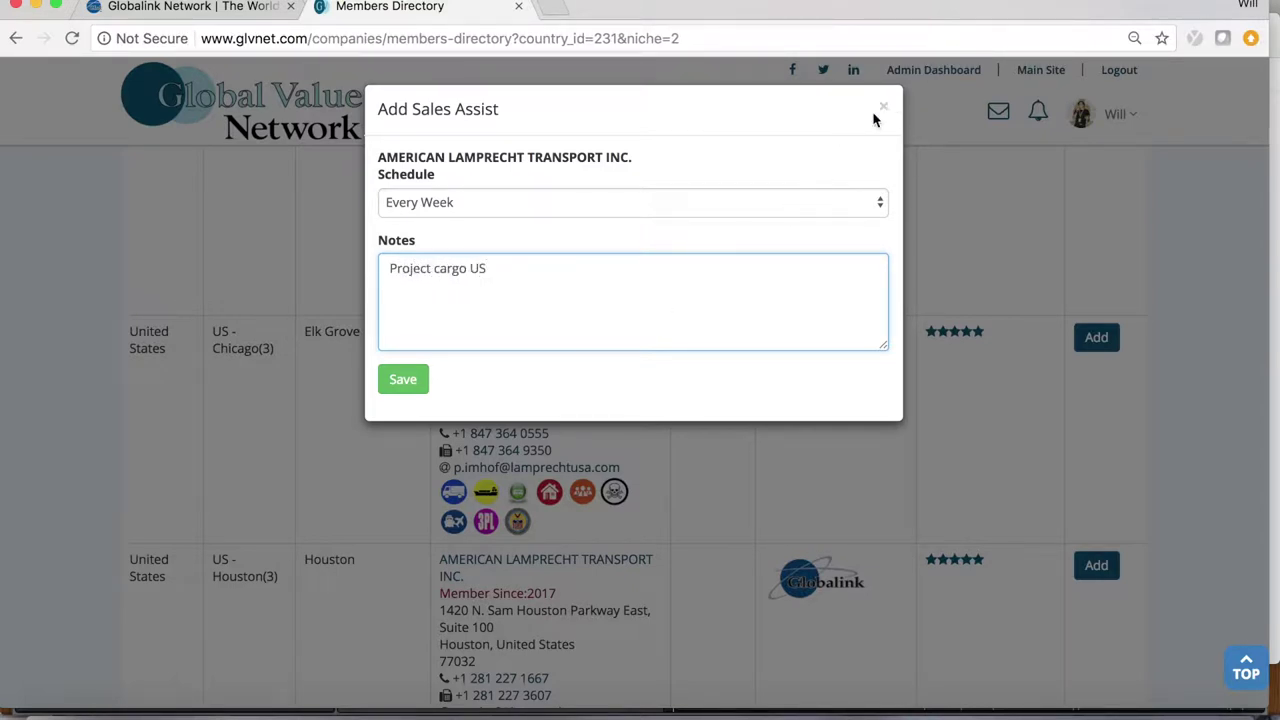
click(400, 380)
click(400, 380)
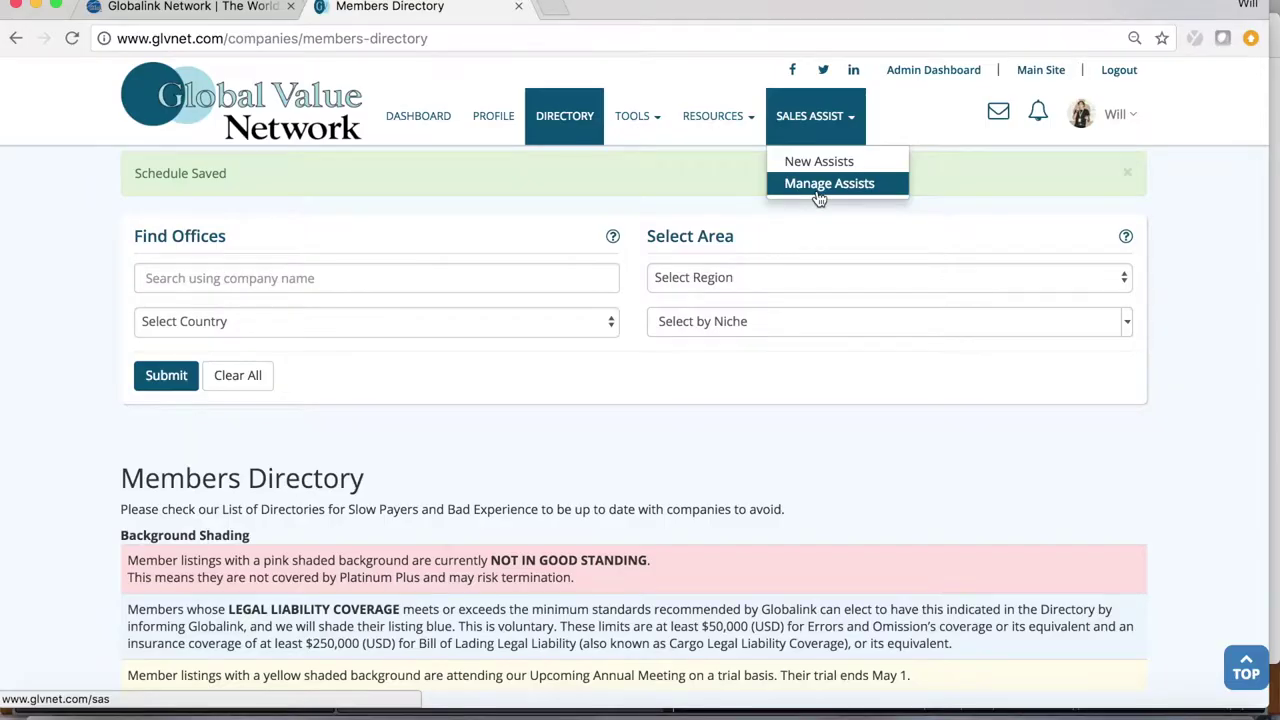
Scroll down the directory to M3 INTERNATIONAL LOGISTICS and open its Rate Company form
scroll(805, 320, down, 10)
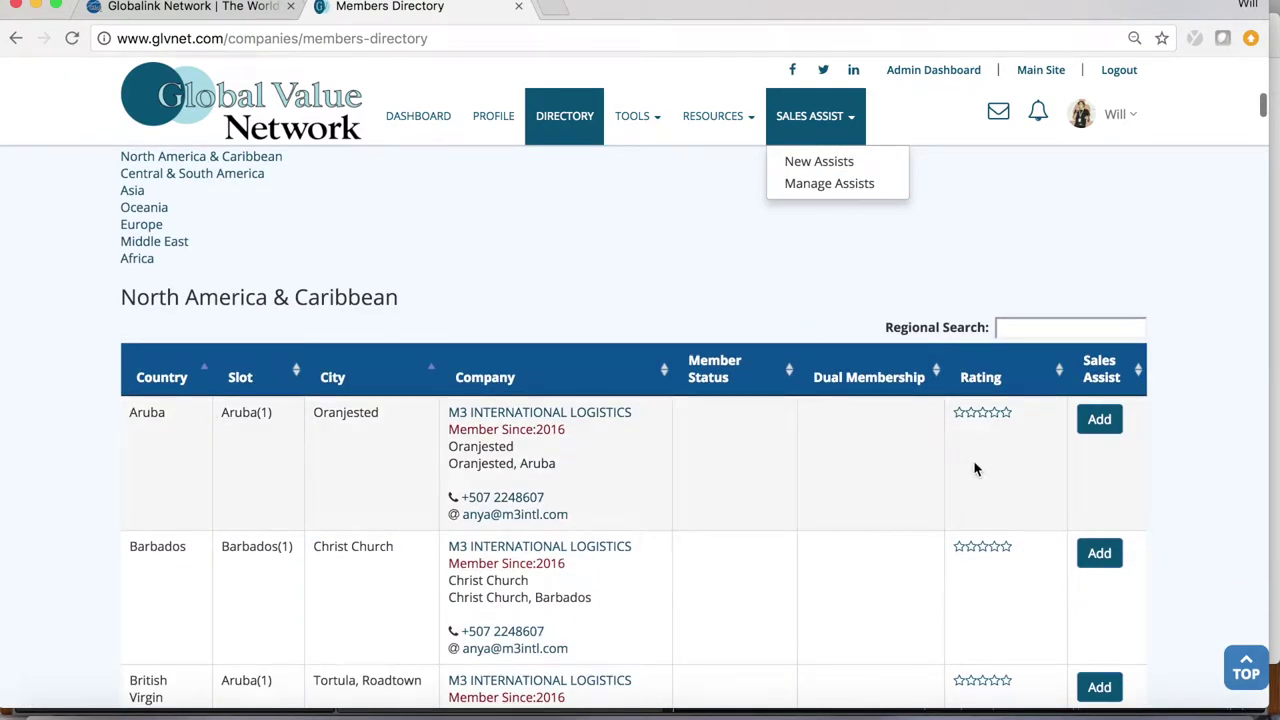
scroll(985, 463, down, 1)
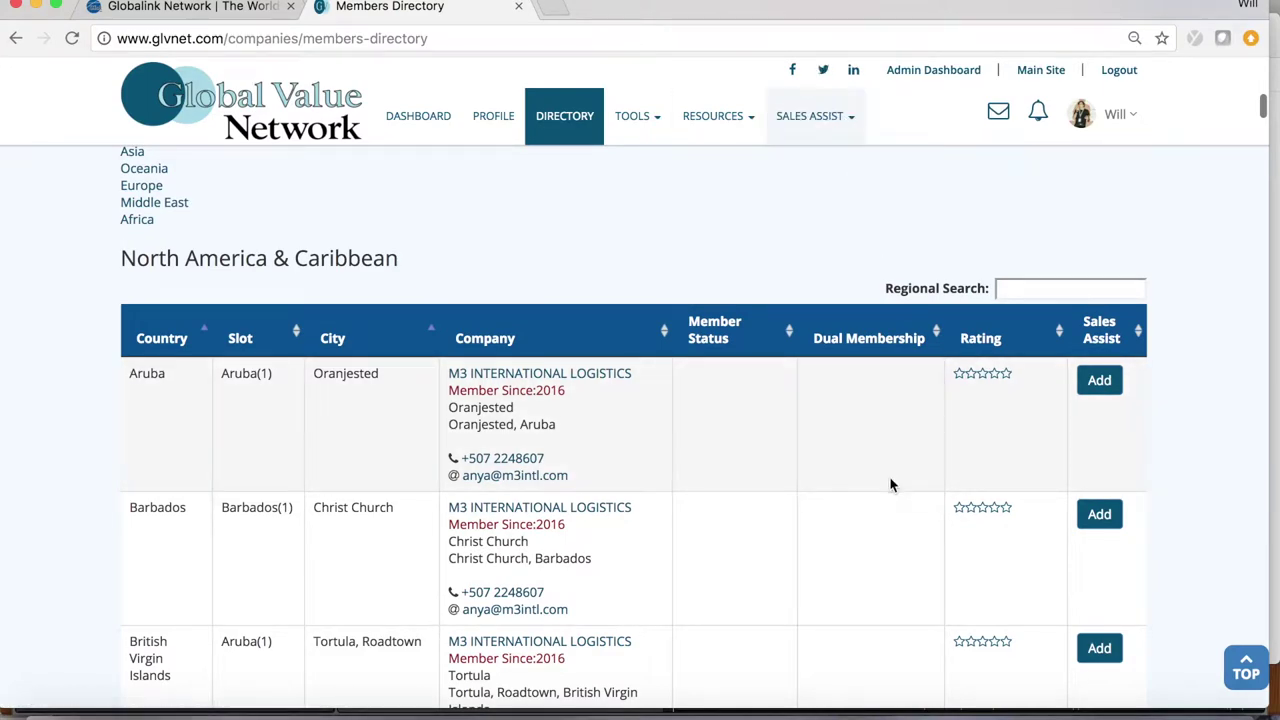
click(1005, 376)
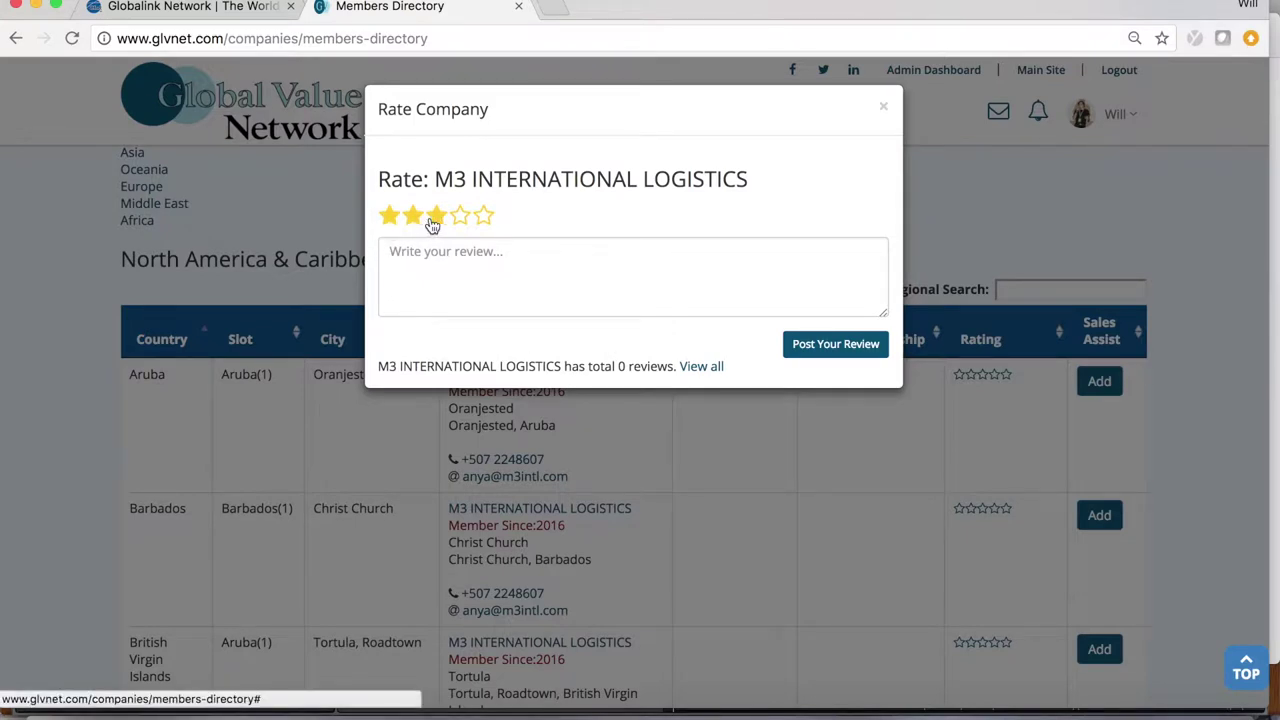
Post a five-star 'Great Experience' review of M3 INTERNATIONAL LOGISTICS
click(482, 262)
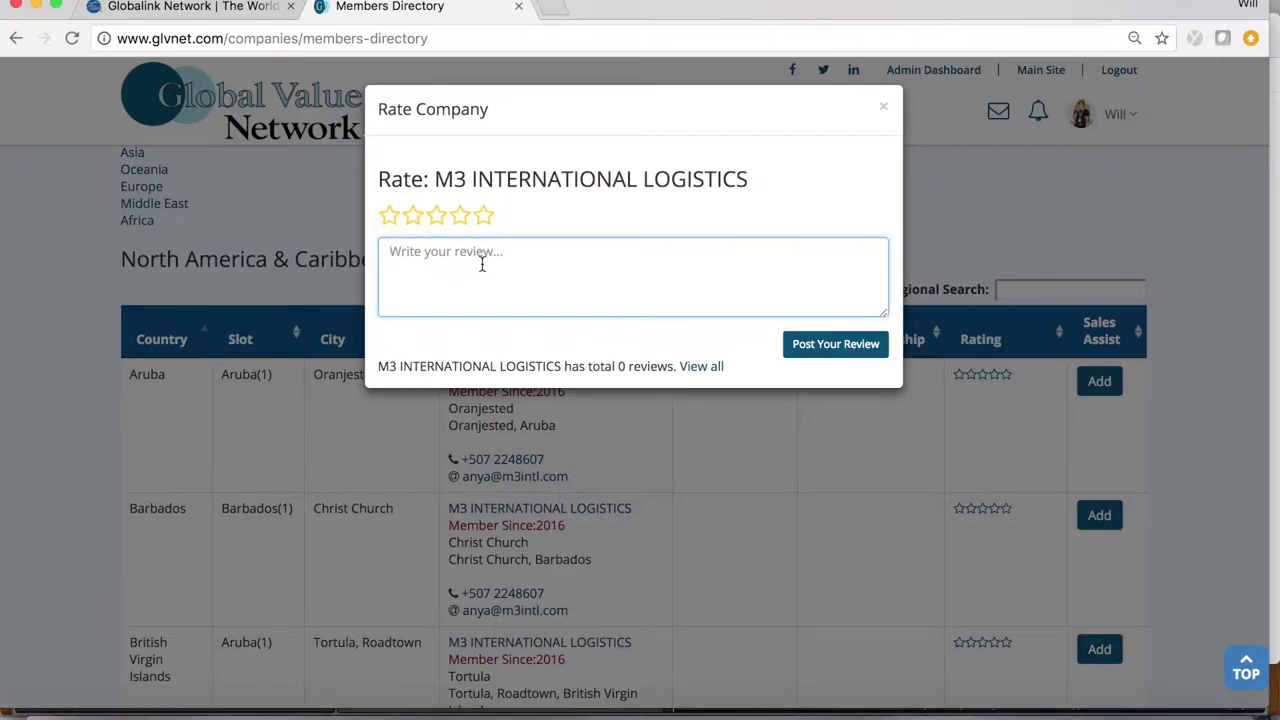
click(483, 214)
click(480, 265)
text(Great Experience)
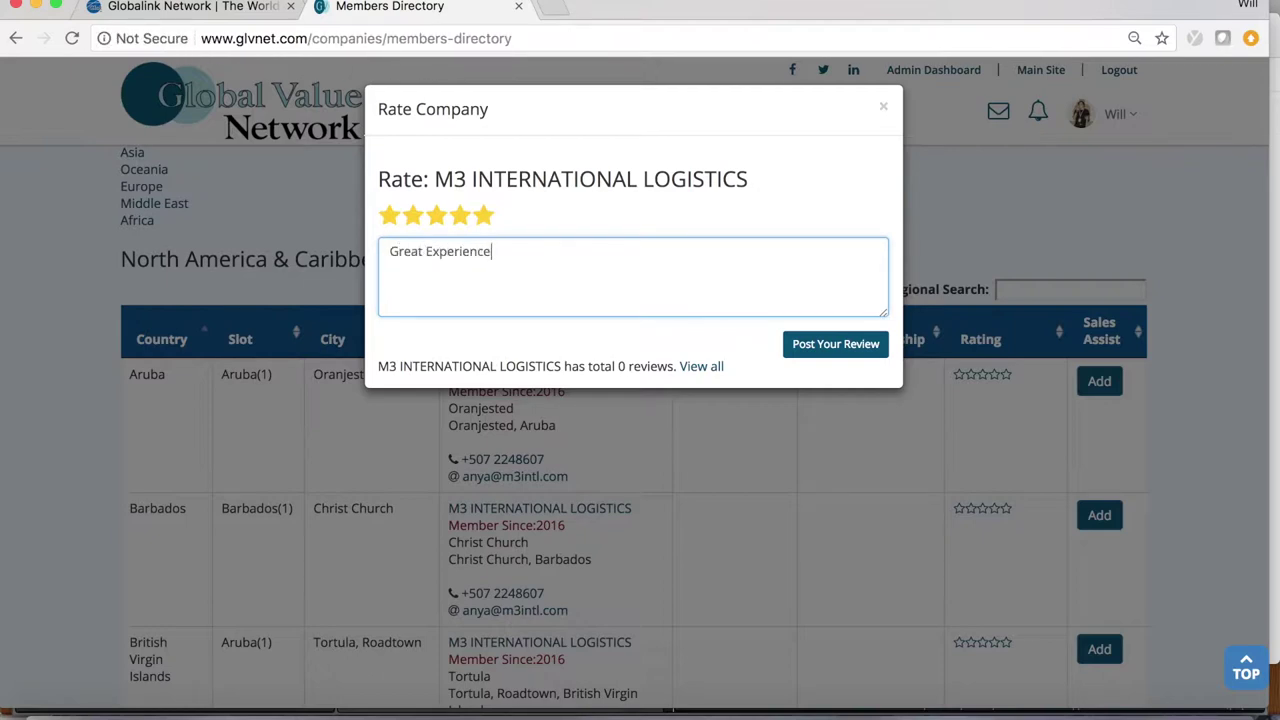
click(873, 352)
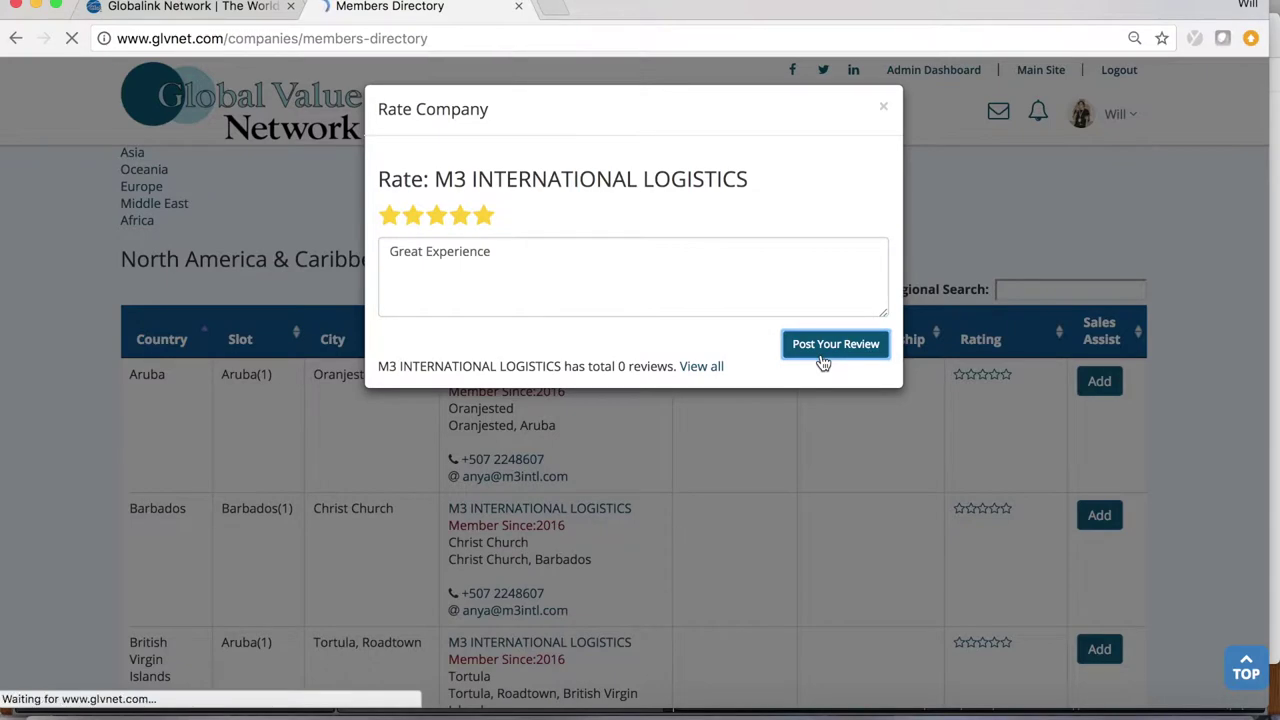
Reopen M3 INTERNATIONAL LOGISTICS's rating form, view all its reviews, and return to the Members Directory
scroll(965, 545, down, 5)
scroll(973, 558, down, 10)
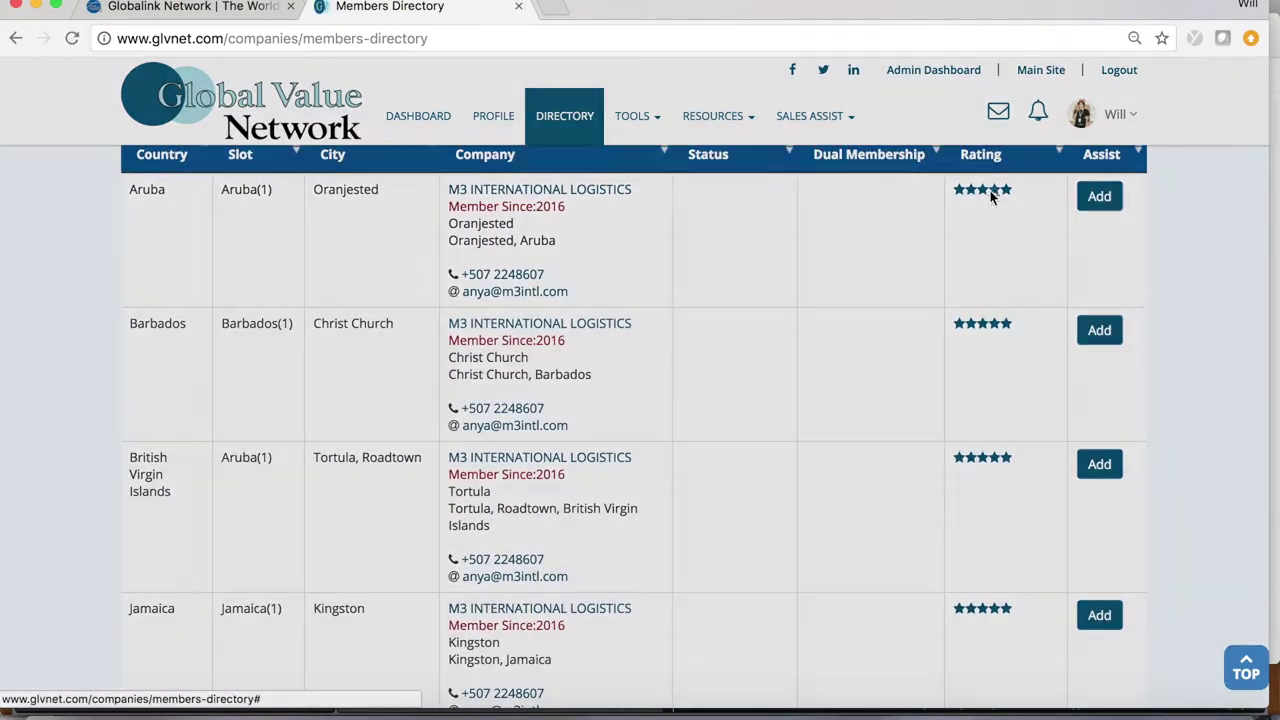
click(991, 192)
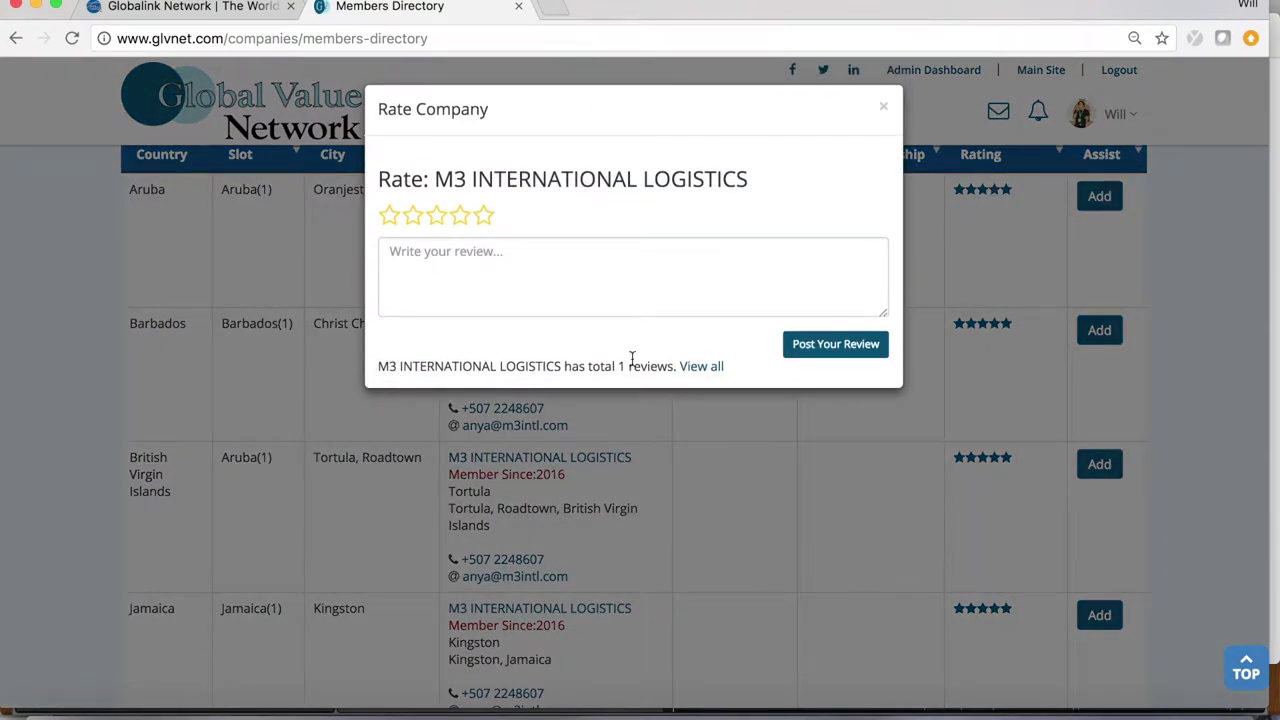
click(706, 369)
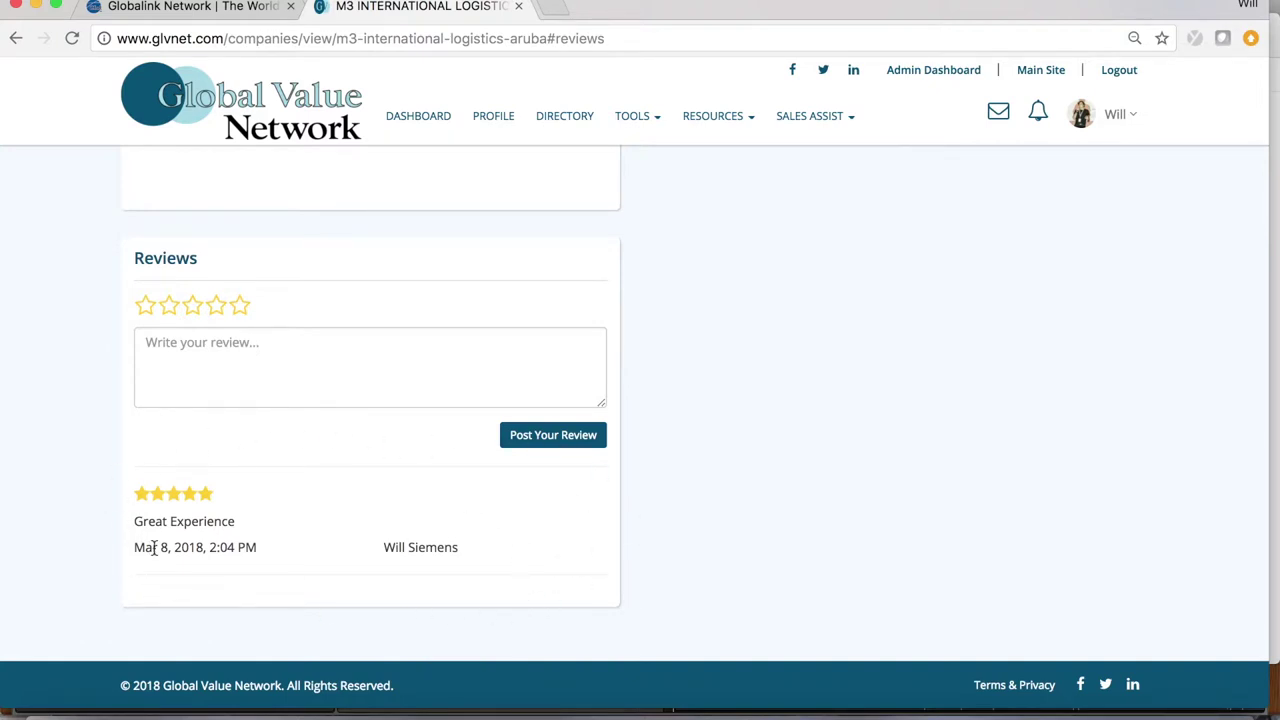
key(super+bracketleft)
scroll(623, 417, down, 3)
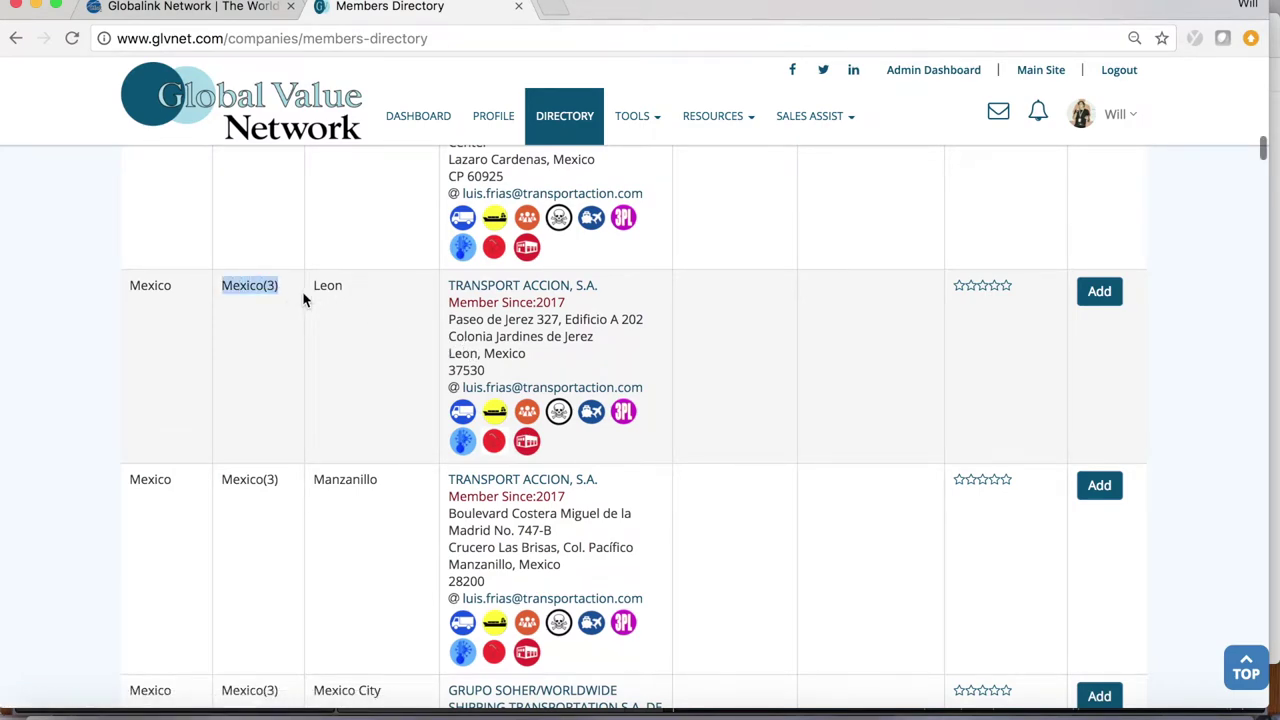
From the top of the directory, sort North America & Caribbean members by Slot
key(super+Up)
scroll(308, 272, down, 7)
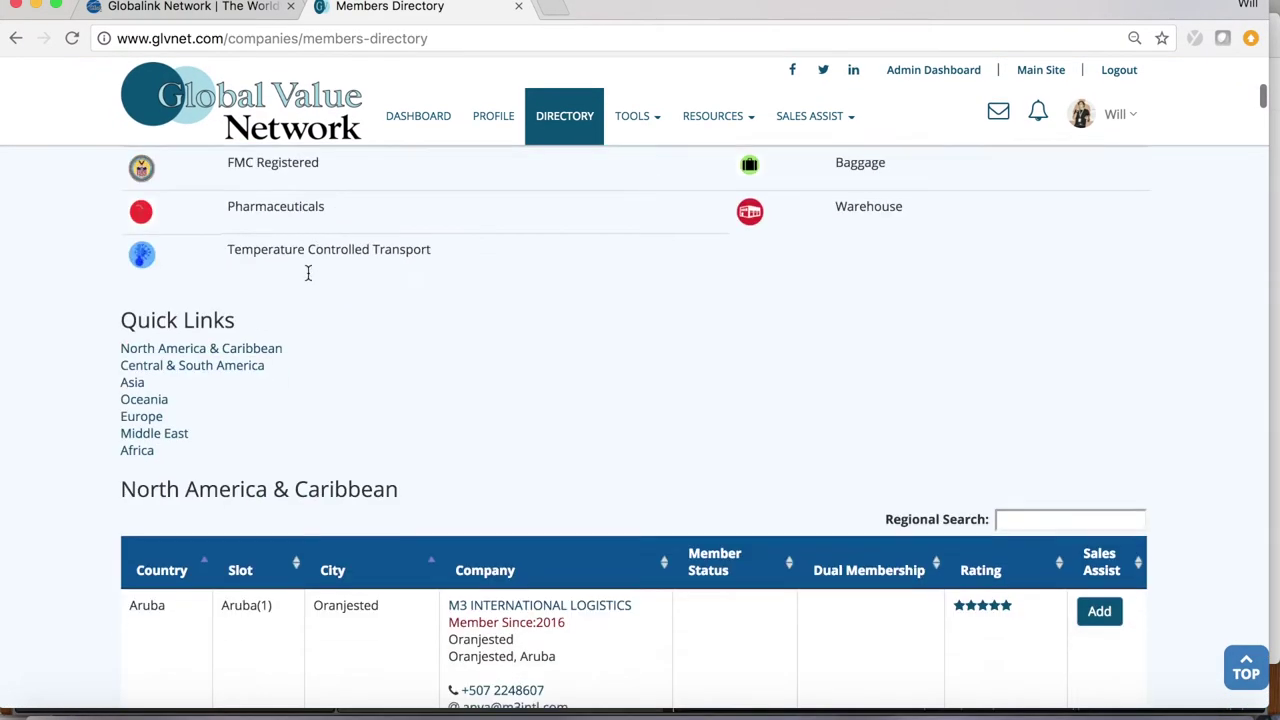
scroll(349, 399, down, 3)
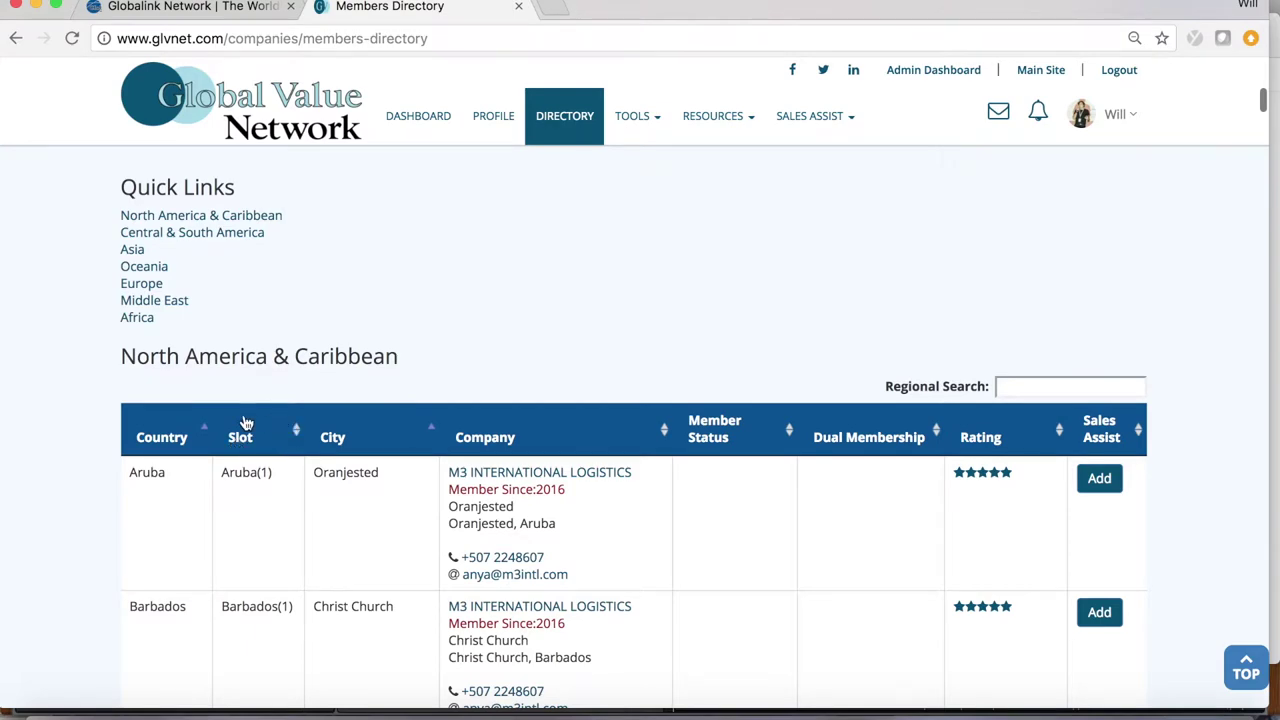
click(300, 437)
Browse the sorted North America list and highlight the US - Los Angeles(4) slot
scroll(297, 505, down, 15)
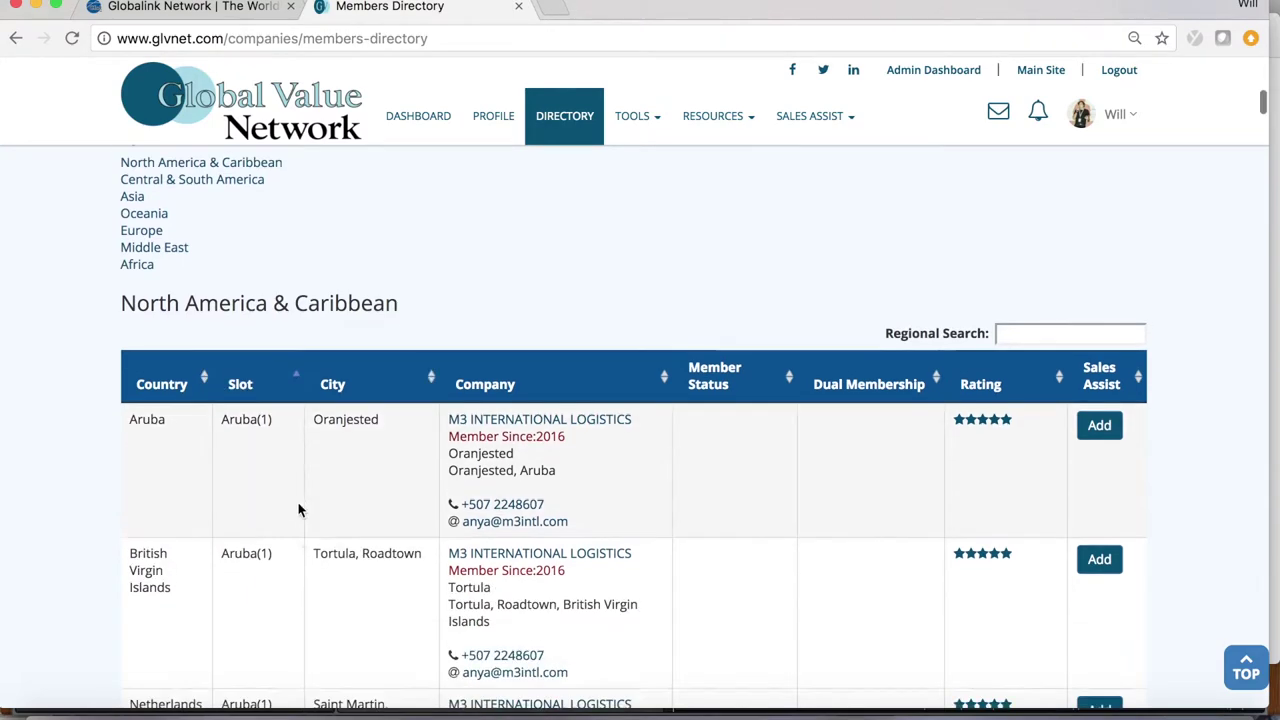
scroll(297, 510, down, 18)
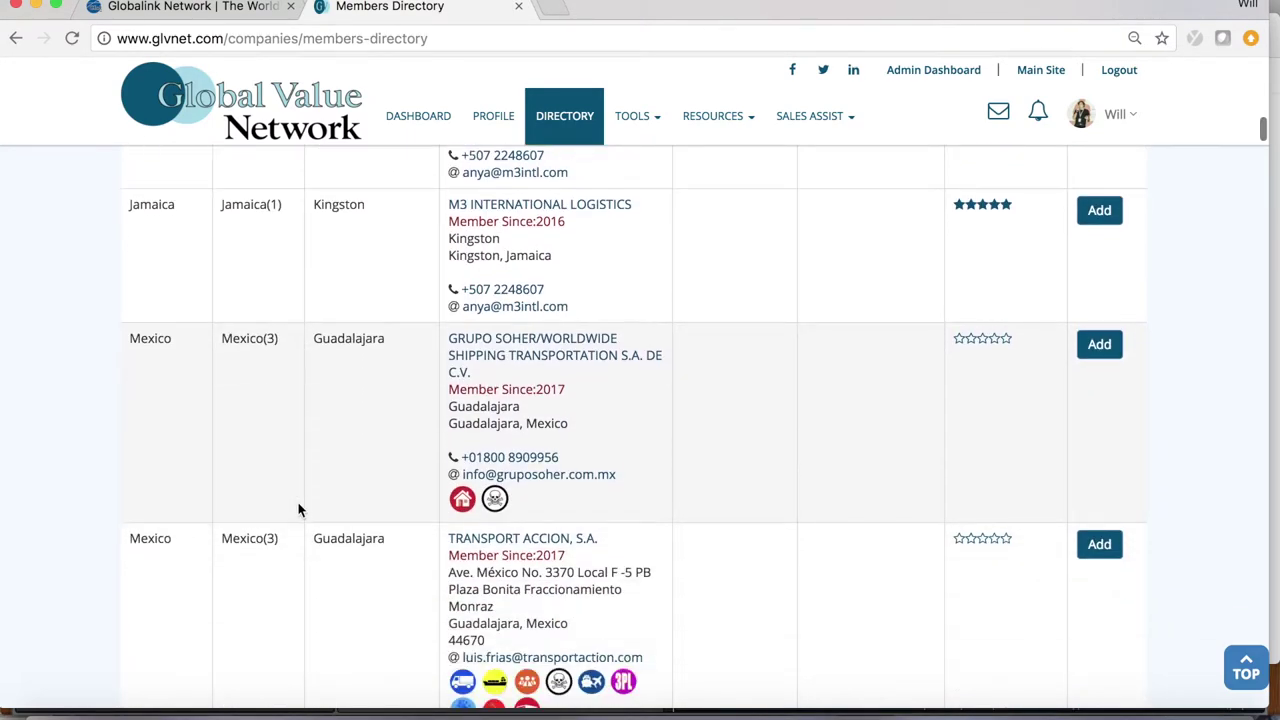
scroll(297, 510, down, 15)
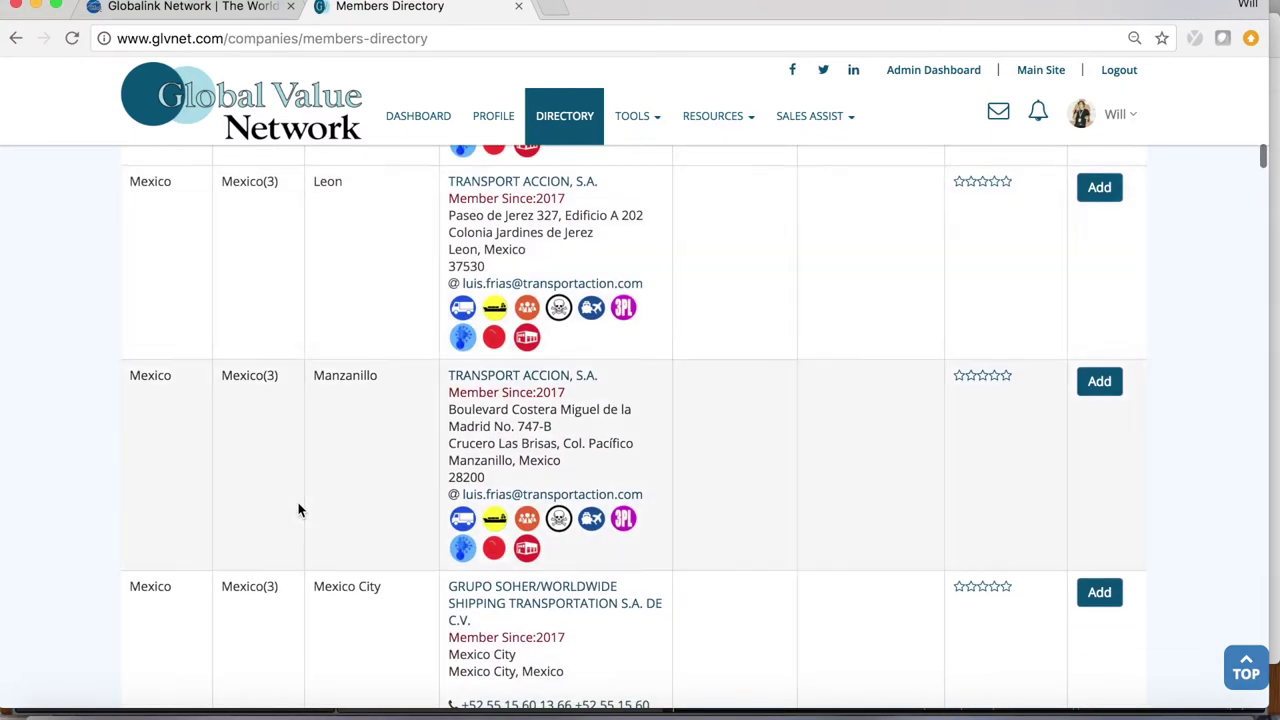
scroll(297, 510, down, 12)
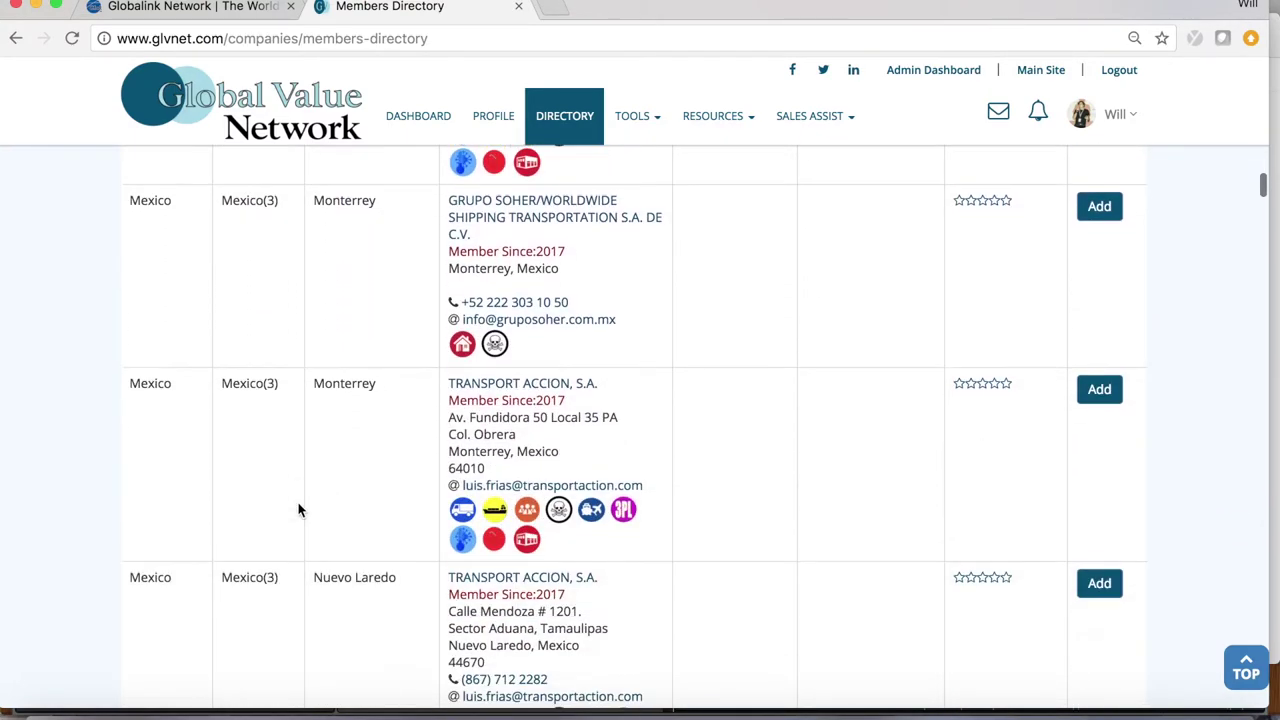
scroll(297, 510, down, 15)
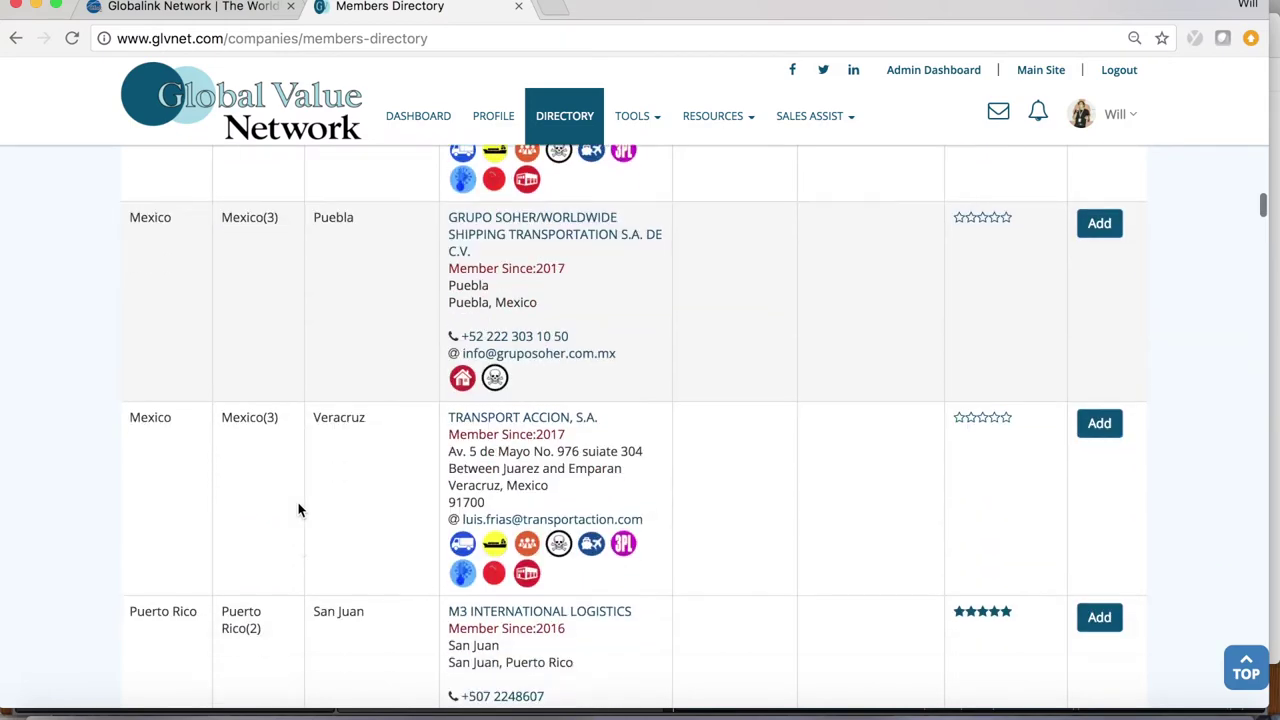
scroll(297, 510, down, 7)
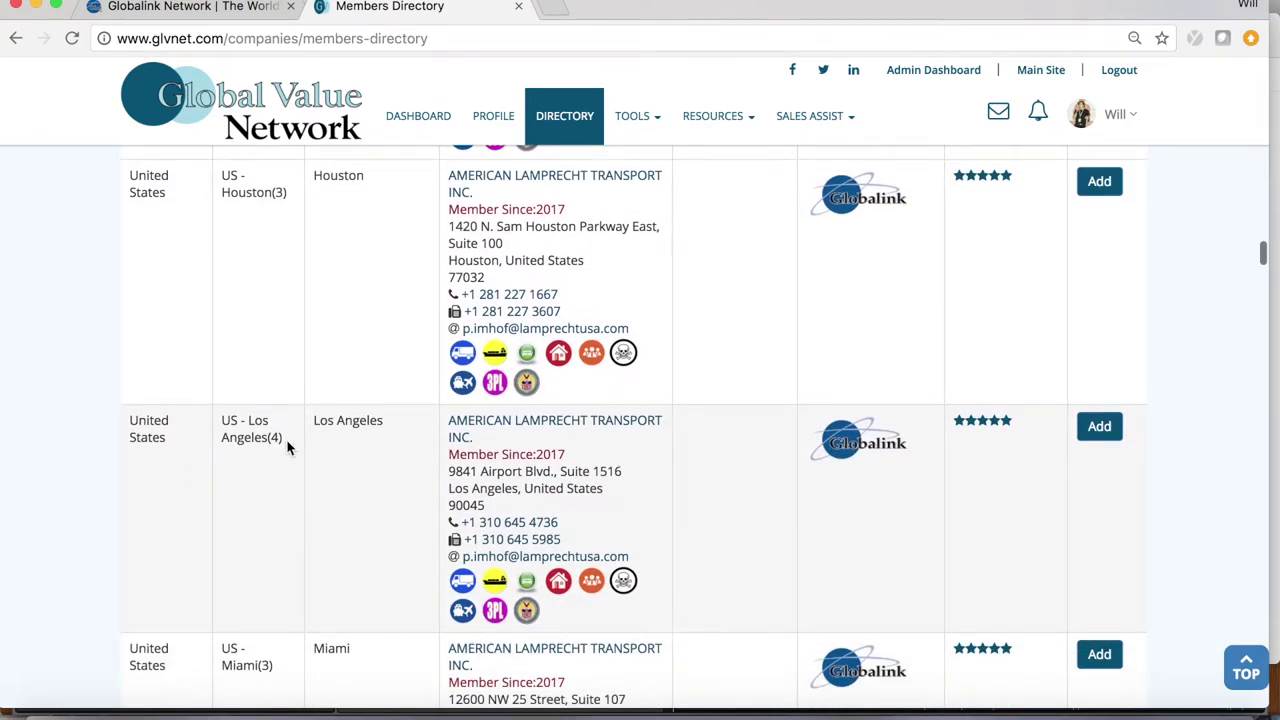
drag(286, 439, 229, 421)
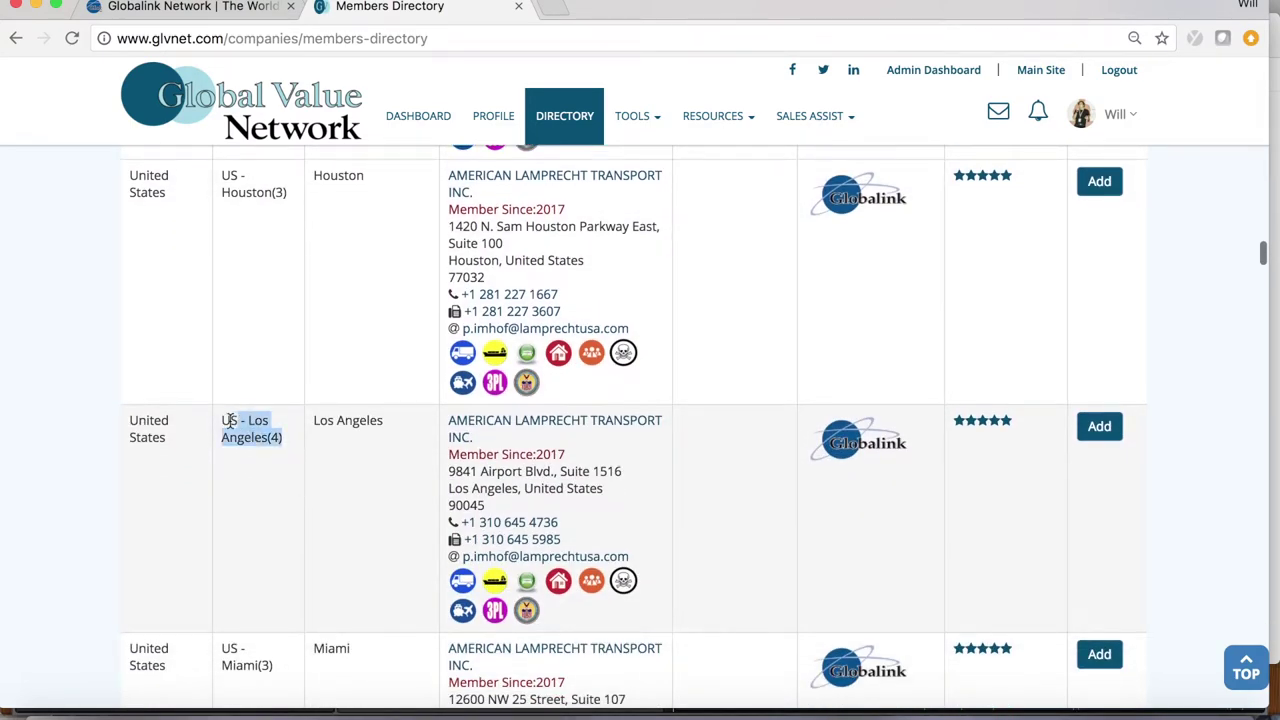
Continue into Central & South America, highlight the Chile(2) slot, and scroll on to Asia
scroll(310, 504, down, 20)
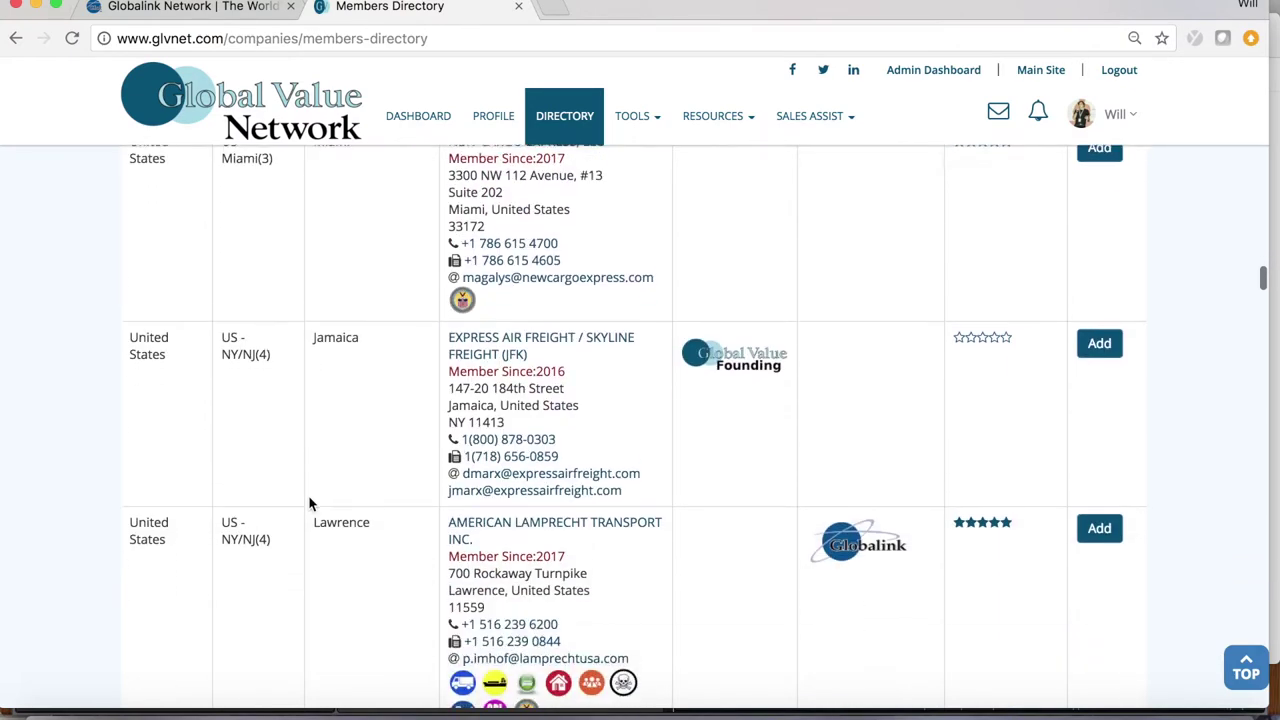
scroll(310, 504, down, 9)
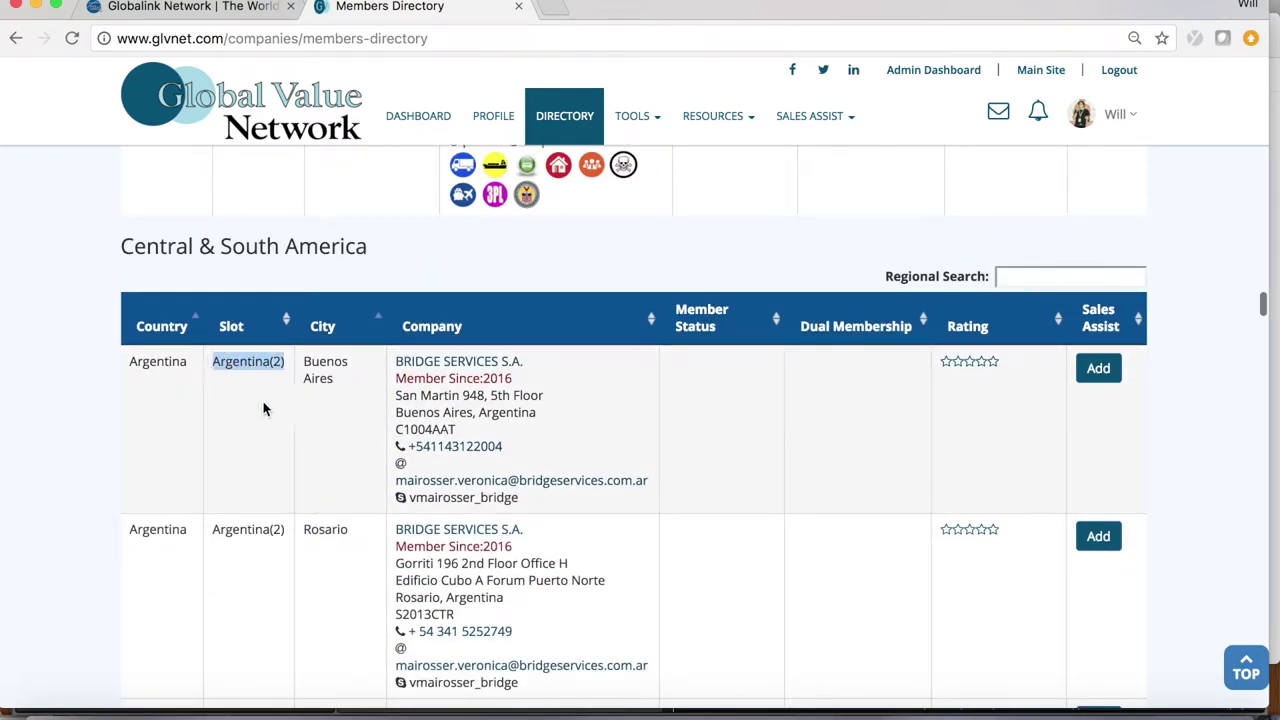
scroll(277, 514, down, 4)
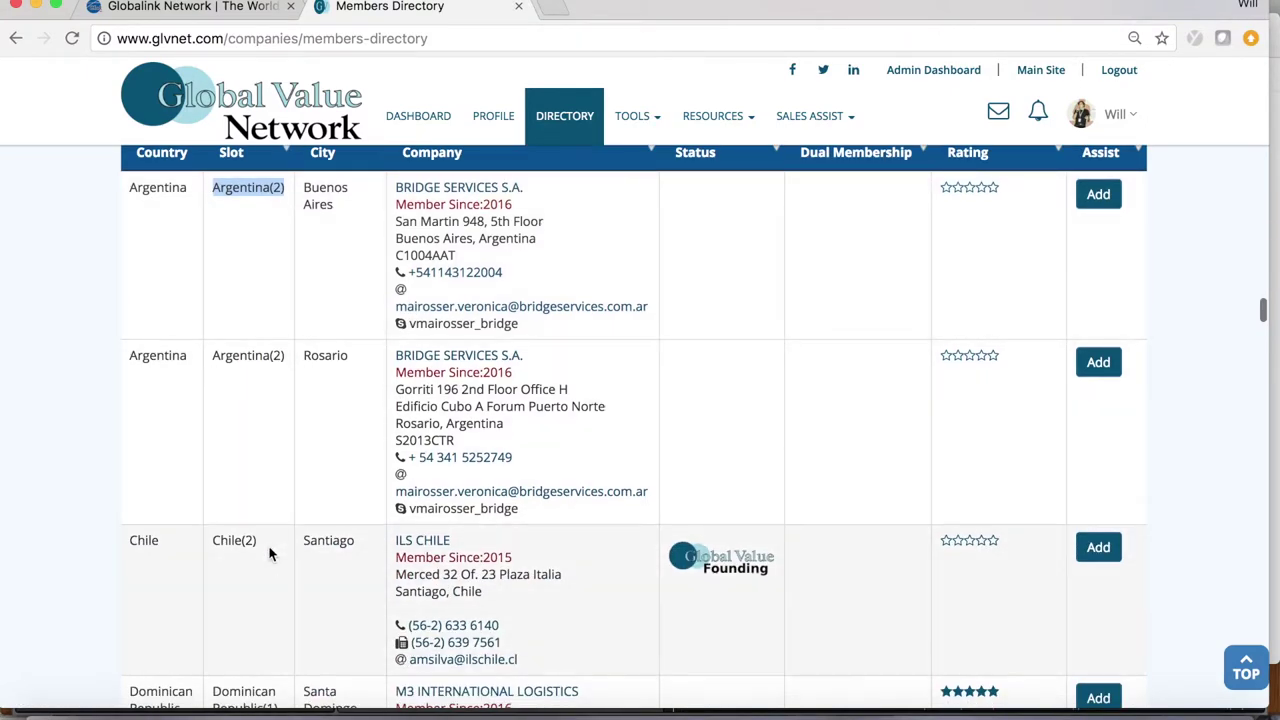
drag(270, 527, 225, 514)
scroll(295, 570, down, 5)
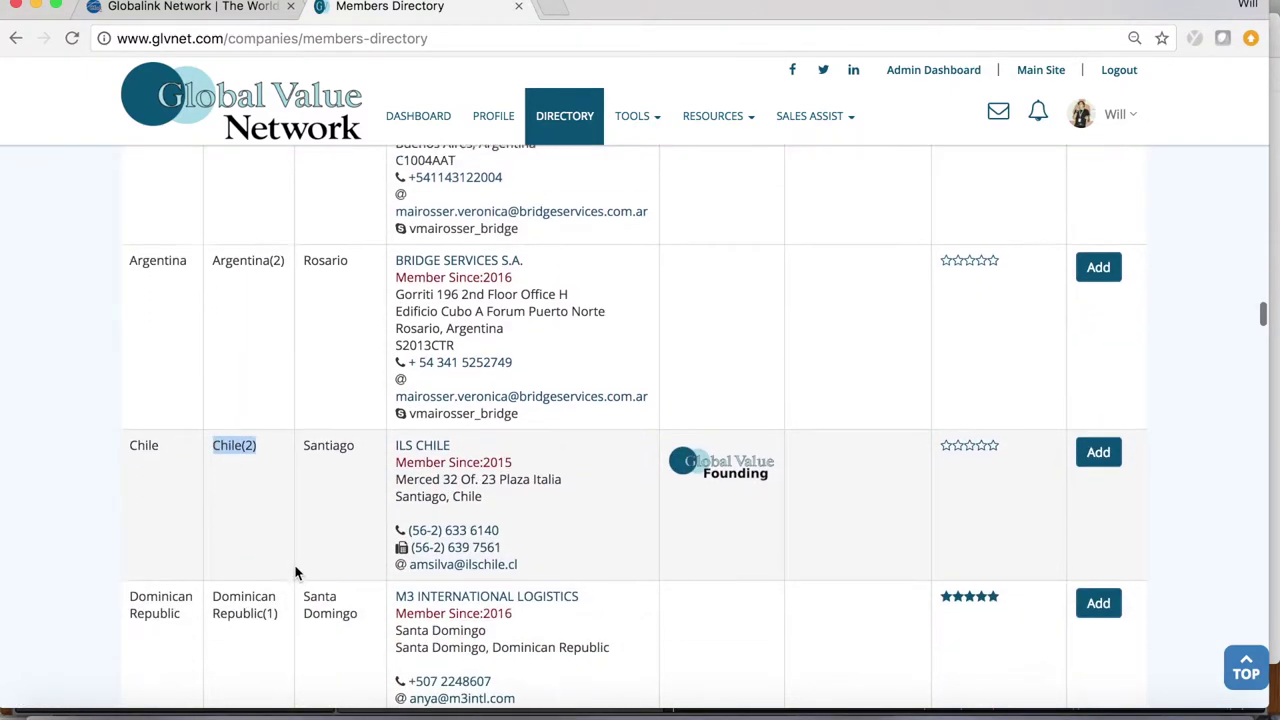
scroll(296, 565, down, 7)
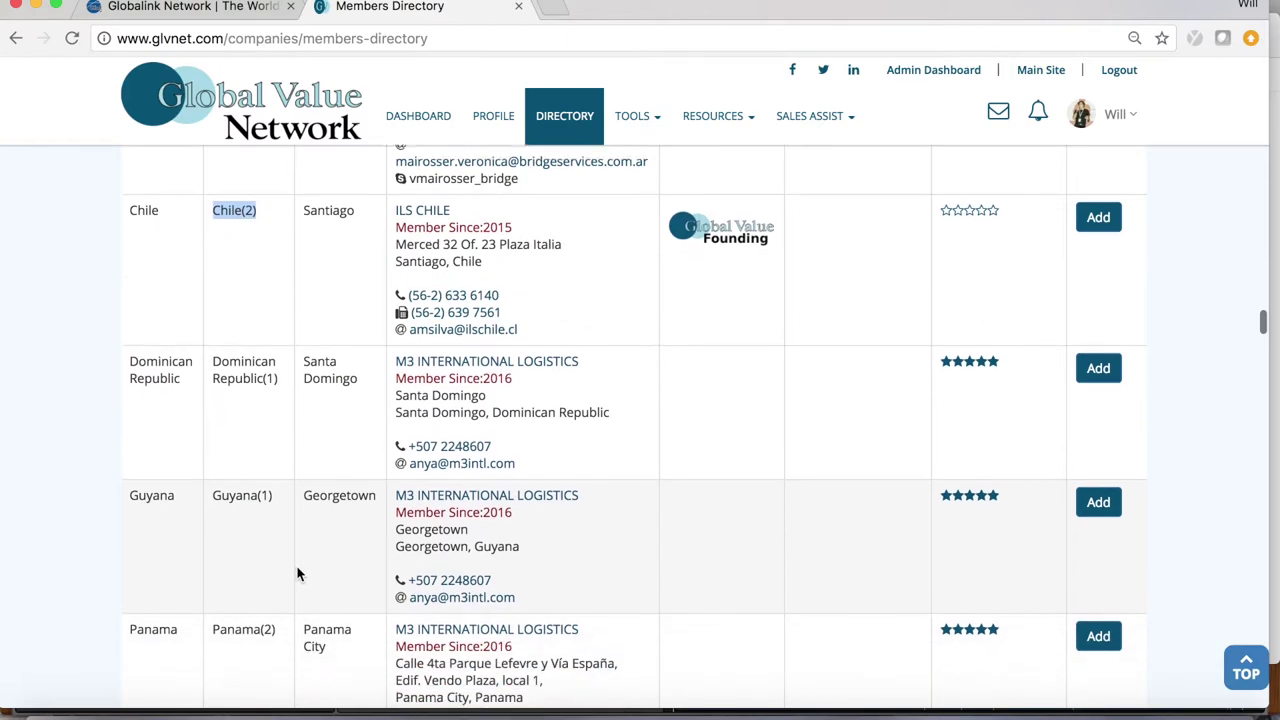
scroll(296, 572, down, 5)
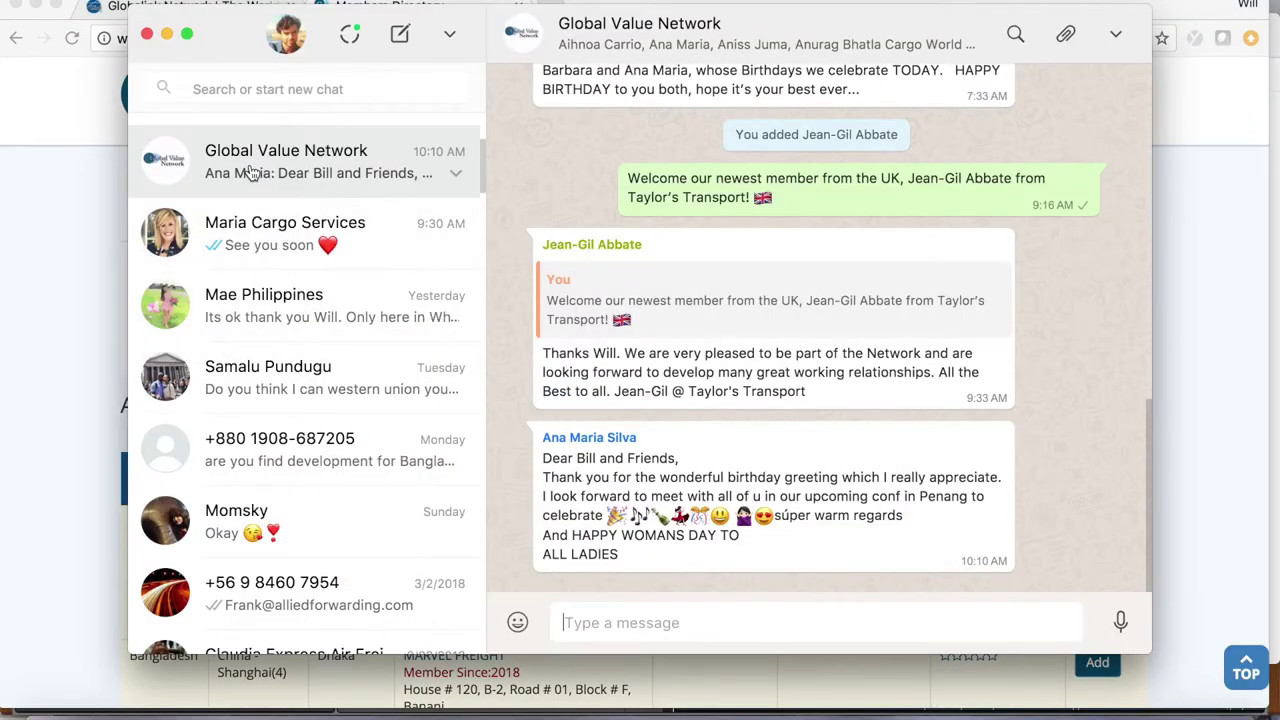
Scroll back through earlier Global Value Network WhatsApp group messages, then return to the Members Directory
scroll(1010, 393, up, 4)
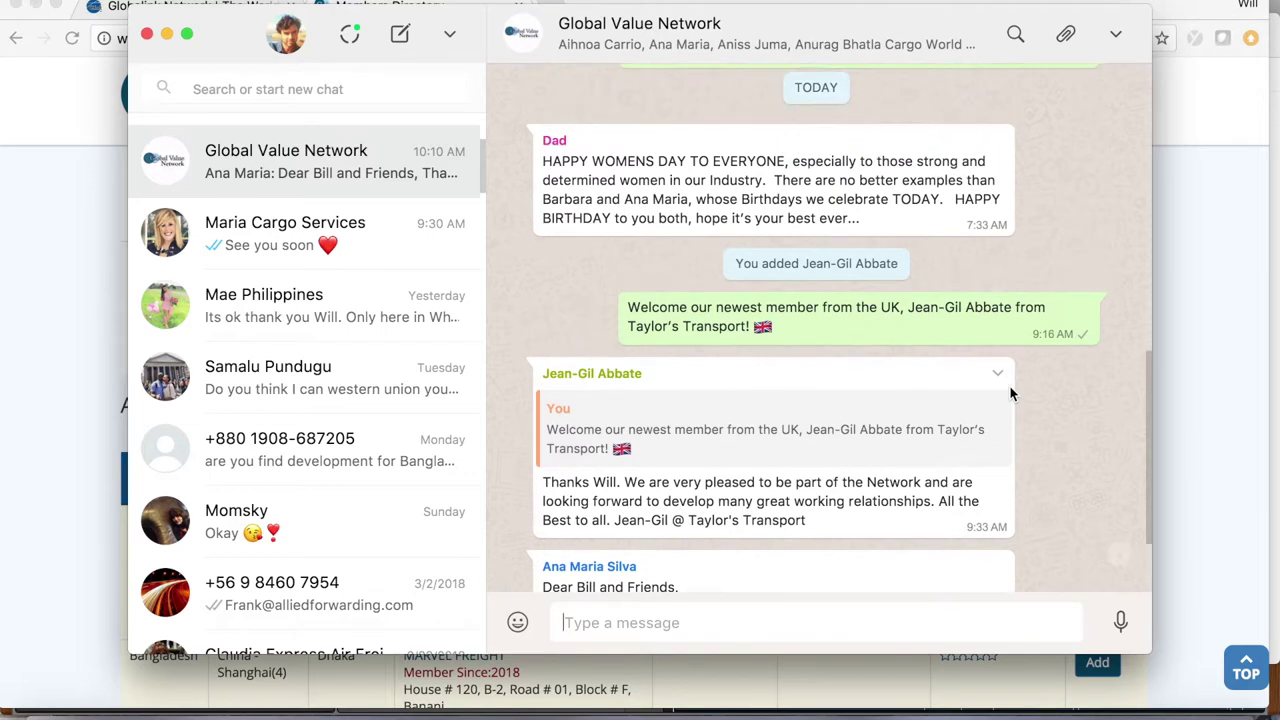
scroll(1010, 393, up, 5)
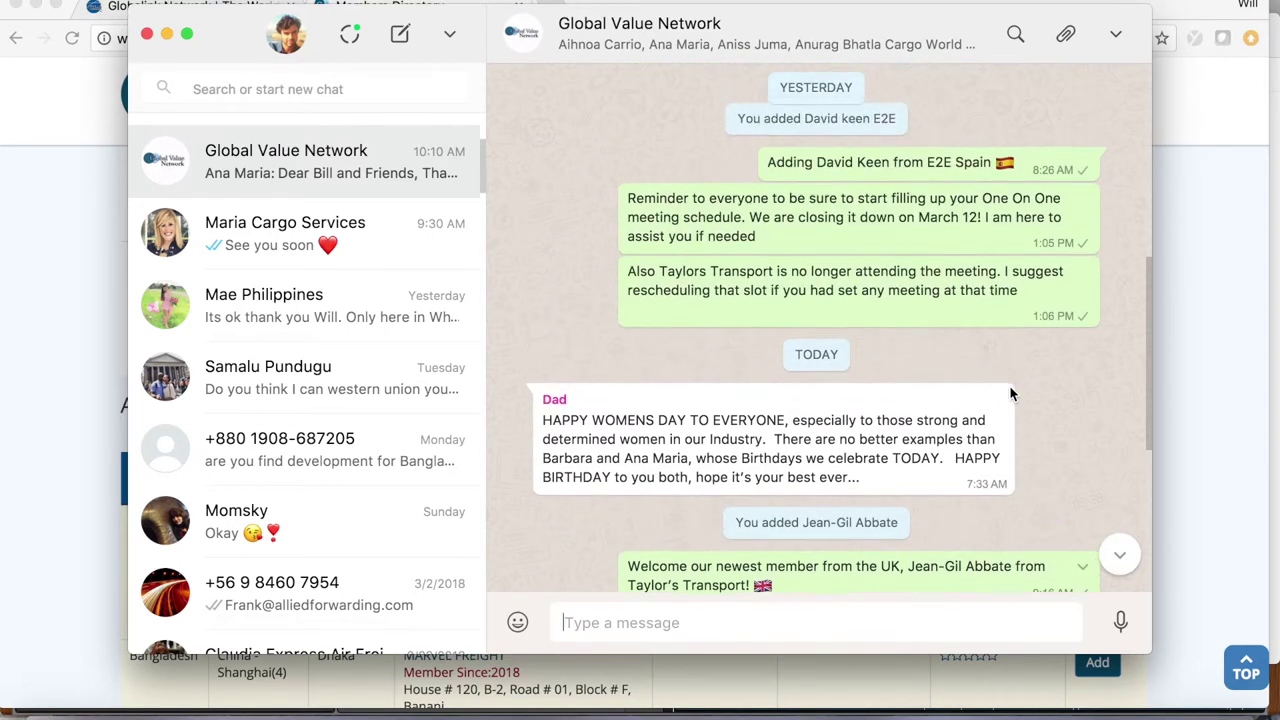
scroll(1010, 395, up, 4)
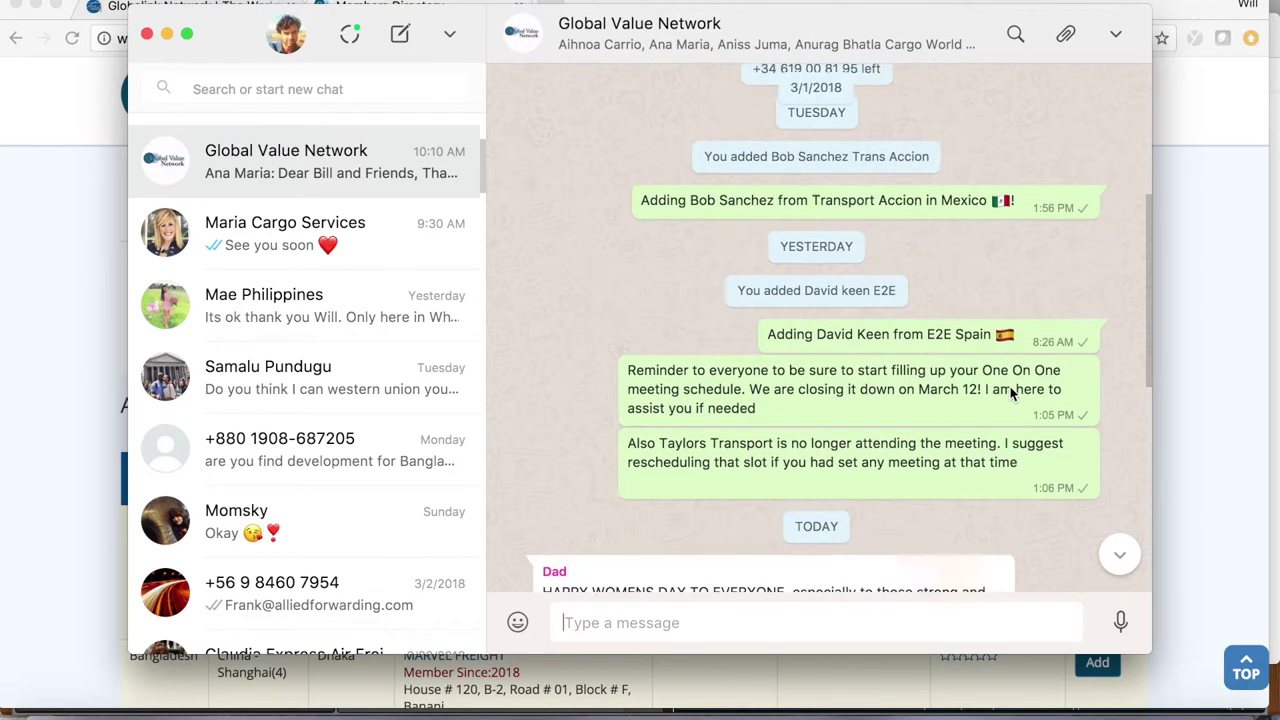
scroll(1010, 395, up, 12)
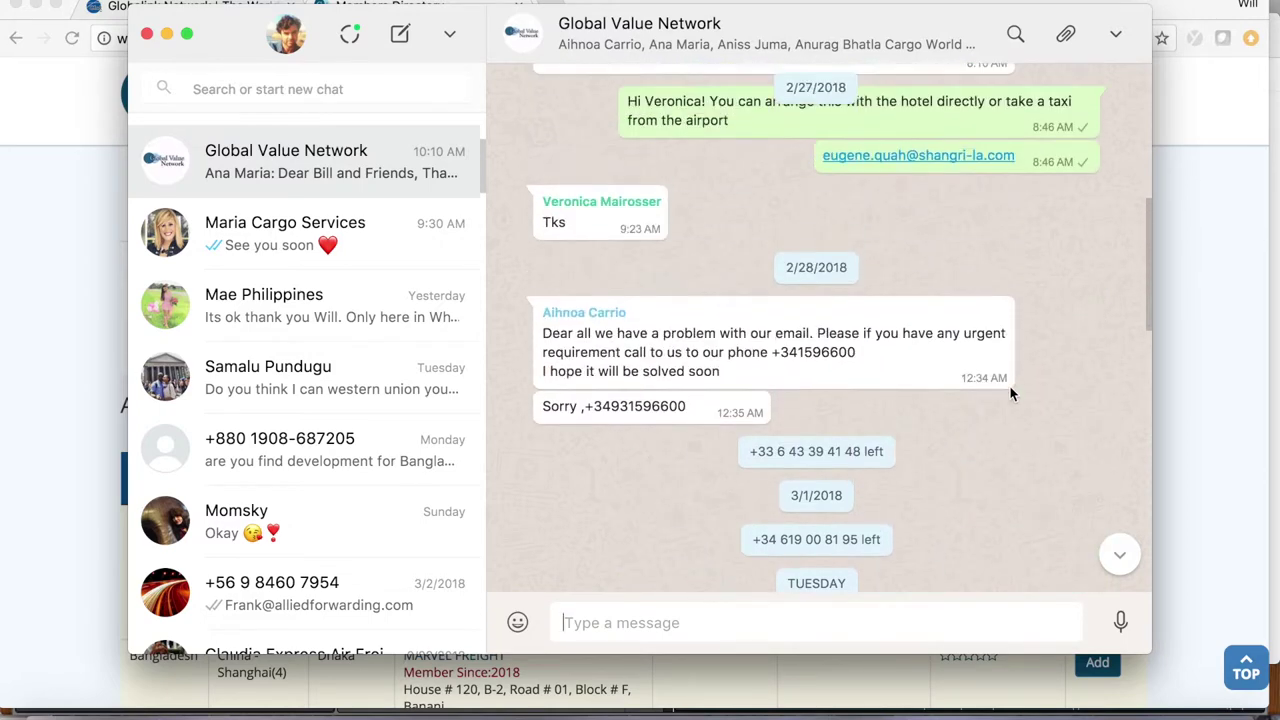
scroll(1010, 392, up, 4)
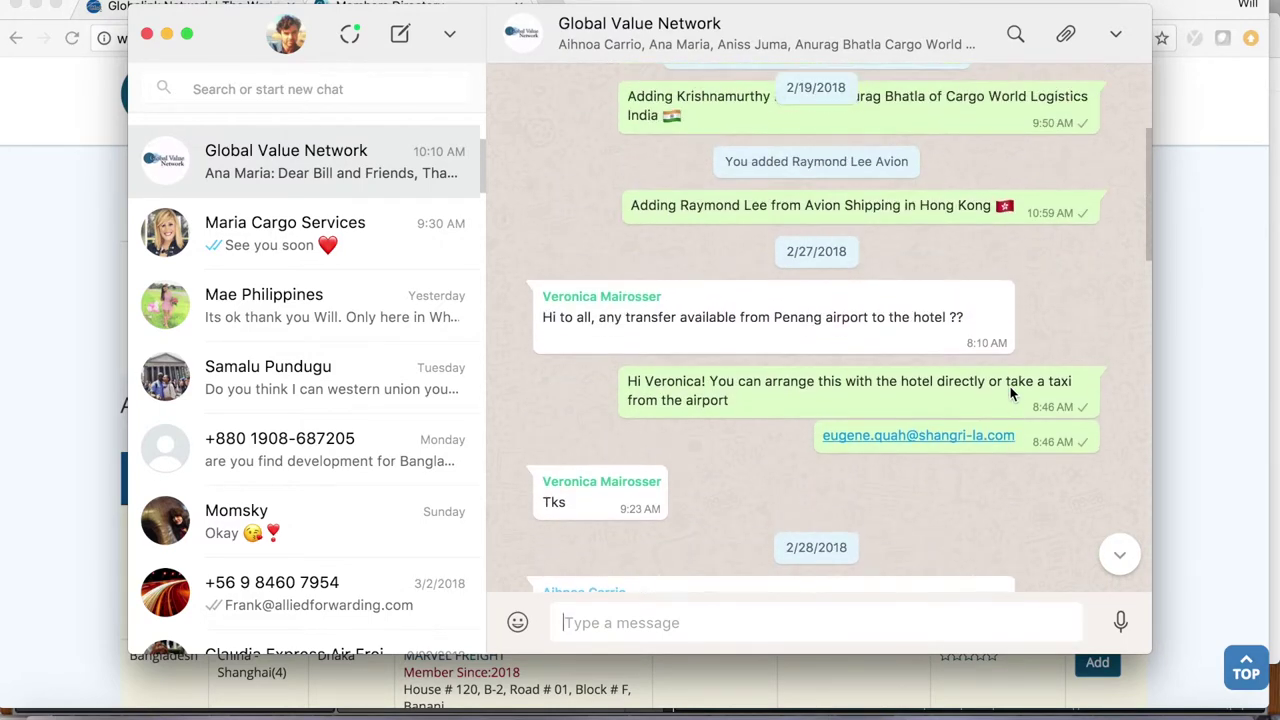
scroll(1010, 392, up, 6)
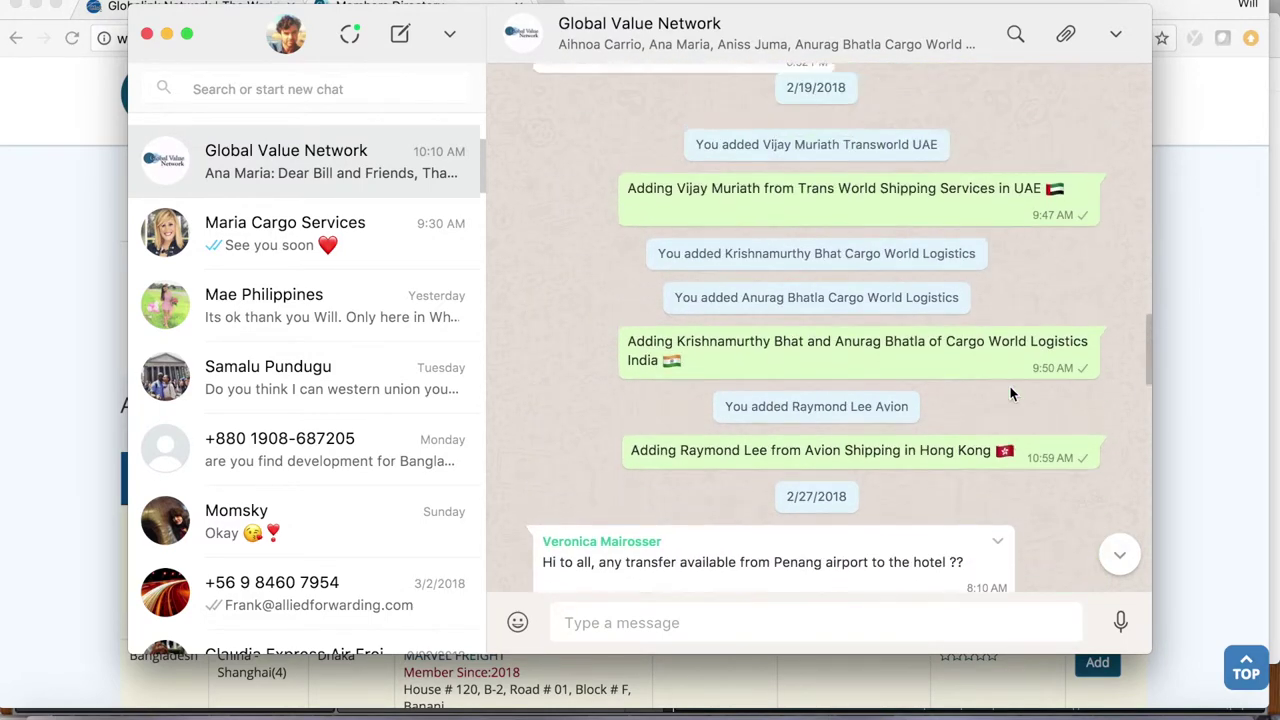
scroll(1010, 394, up, 9)
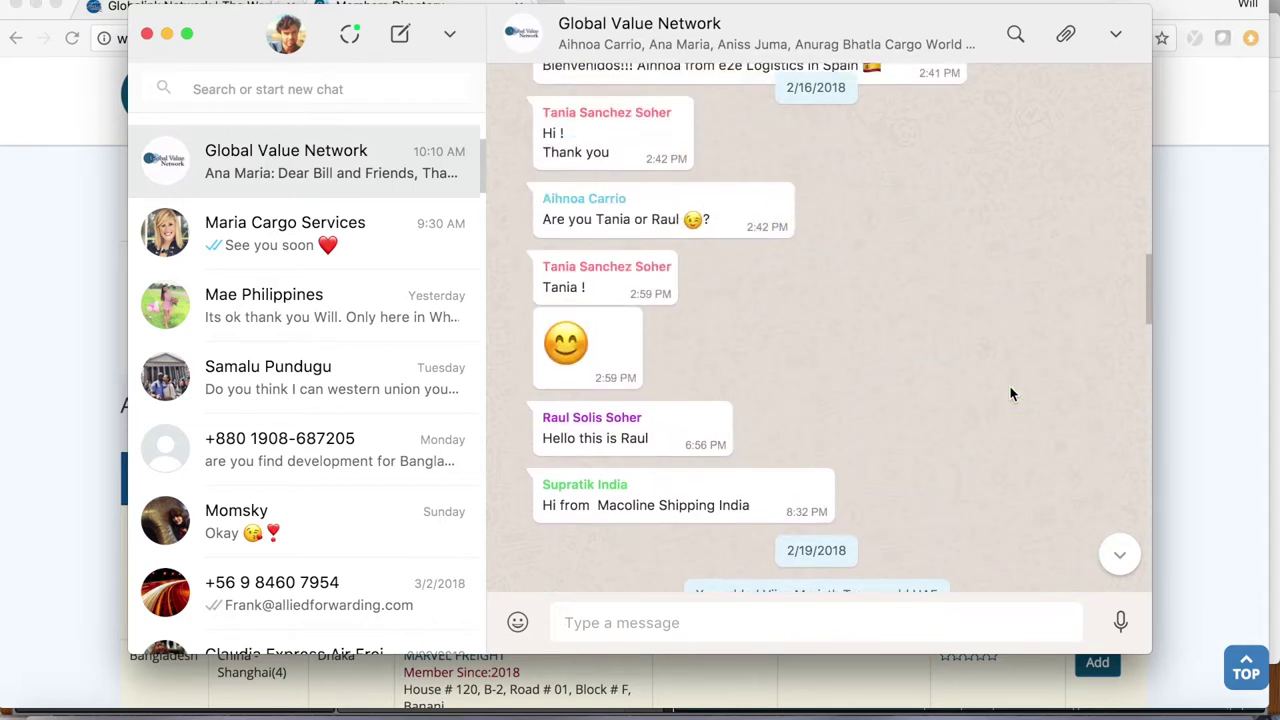
scroll(1010, 393, up, 6)
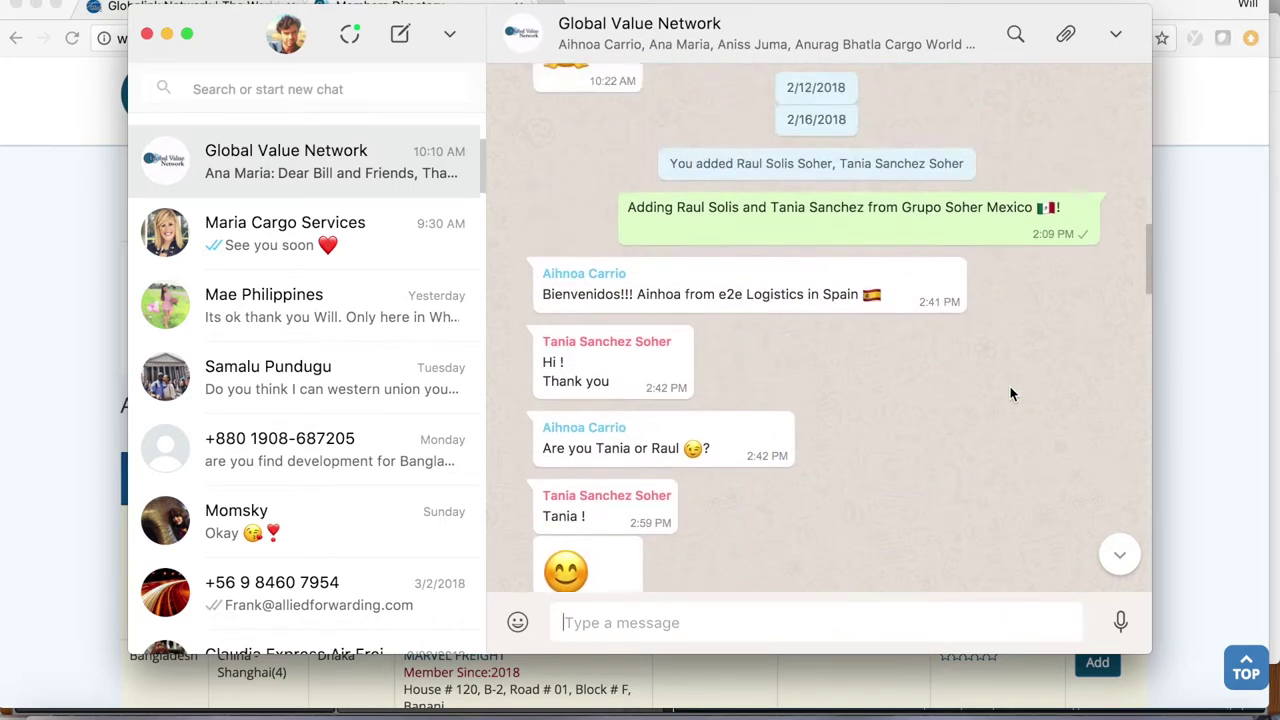
scroll(1010, 394, up, 6)
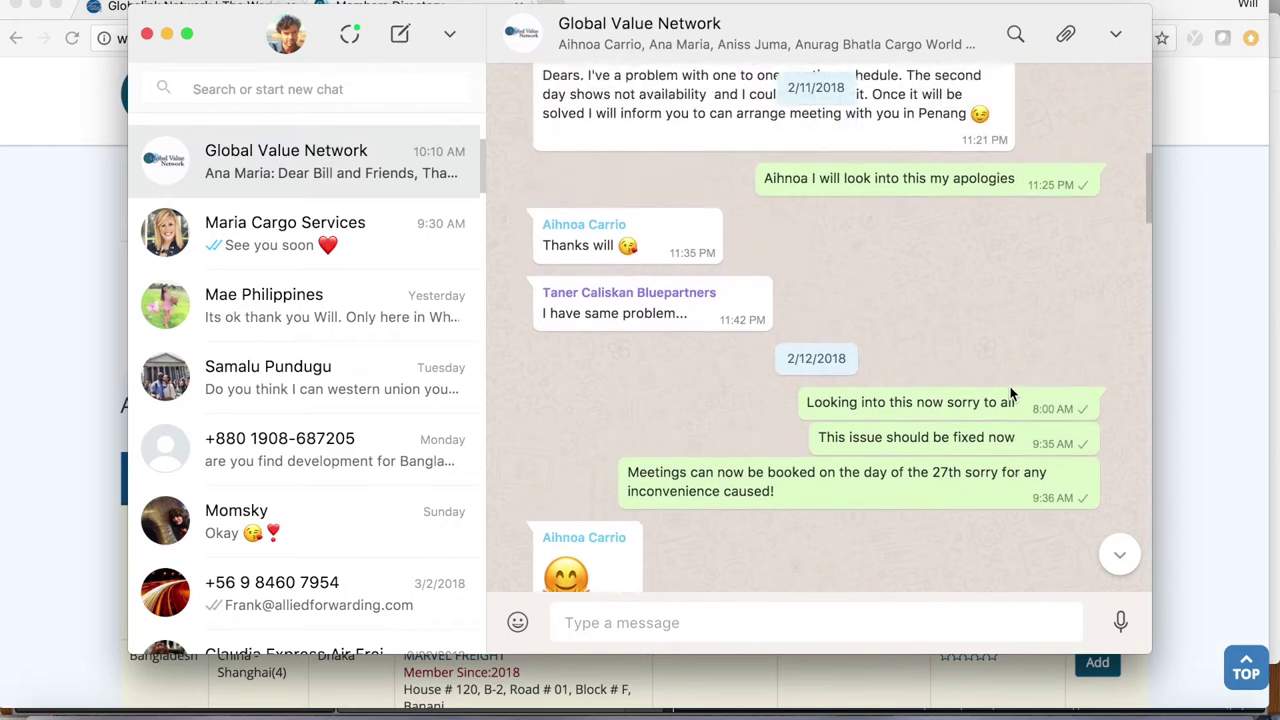
scroll(1010, 394, up, 7)
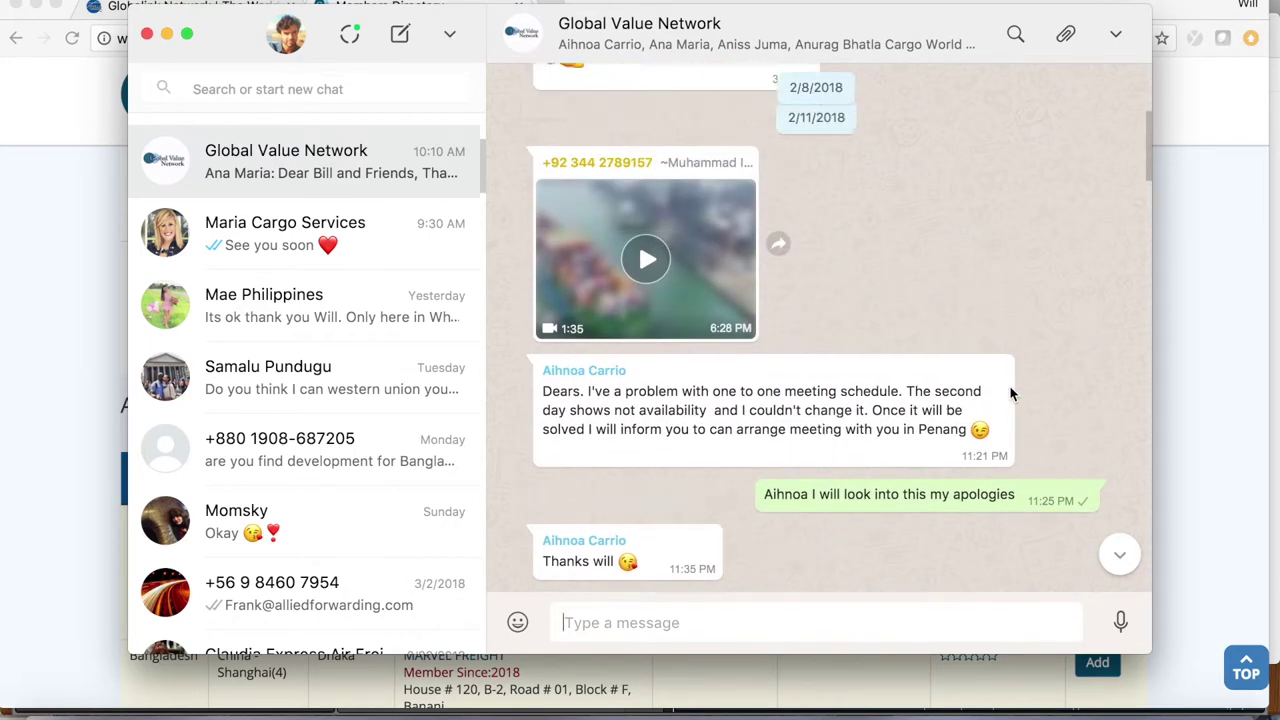
scroll(1010, 394, up, 6)
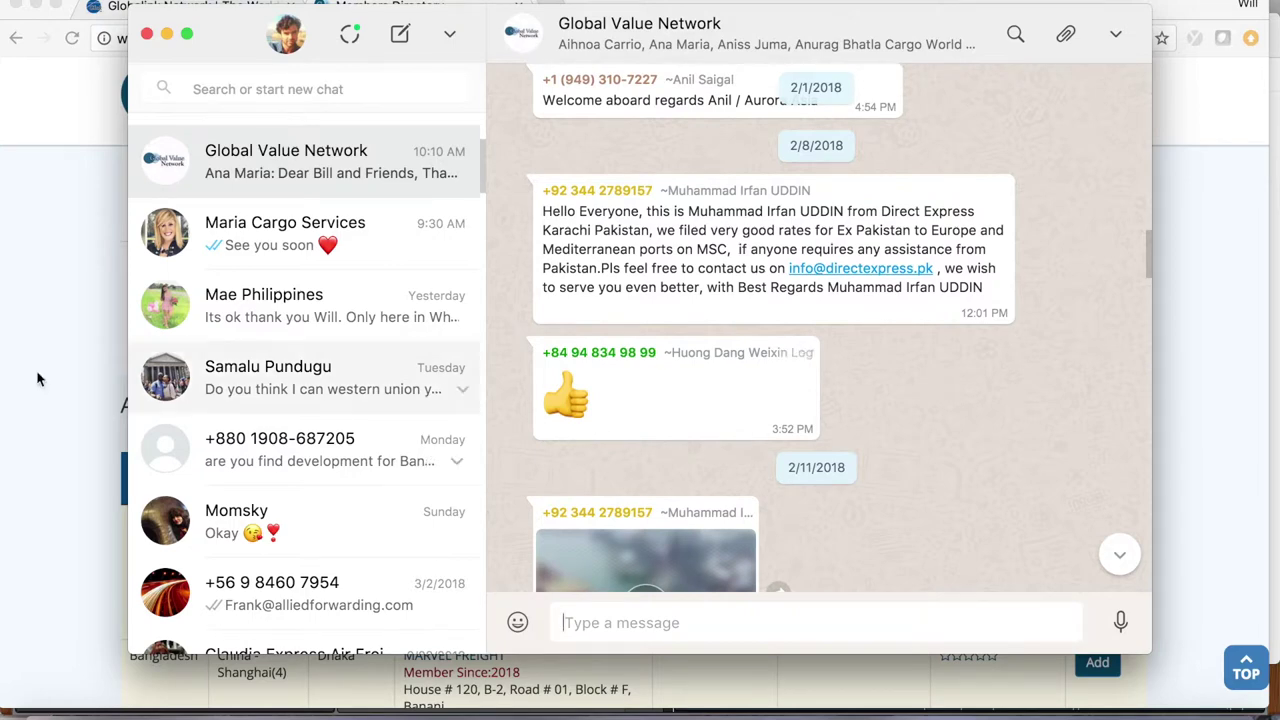
click(42, 383)
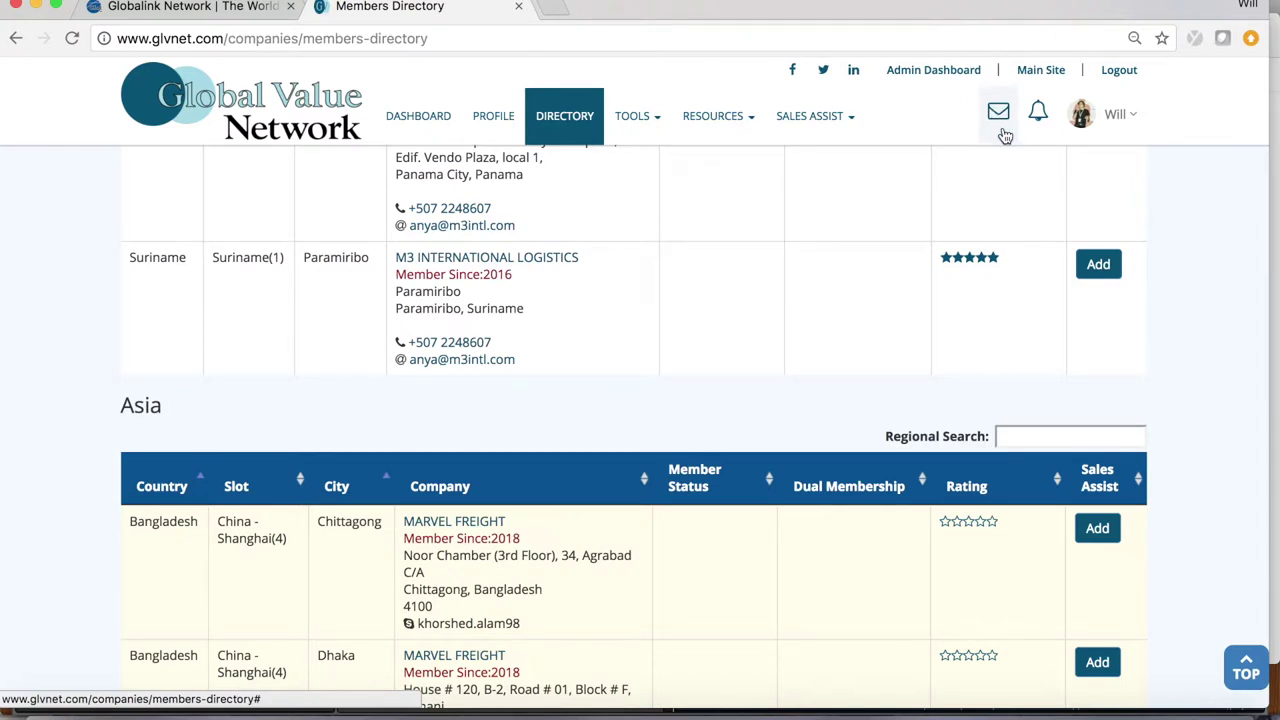
Open the full Messaging page and draft a greeting to the contact in the BRIDGE SERVICES S.A. chat
click(1005, 135)
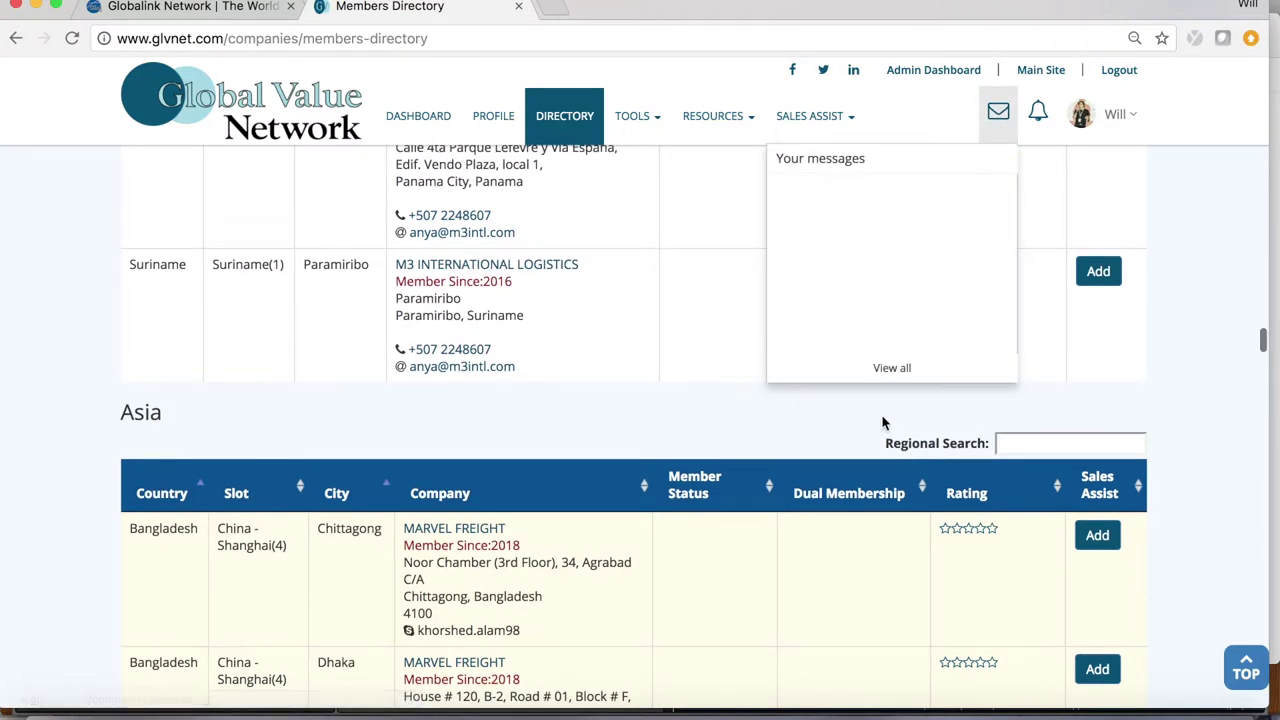
click(894, 368)
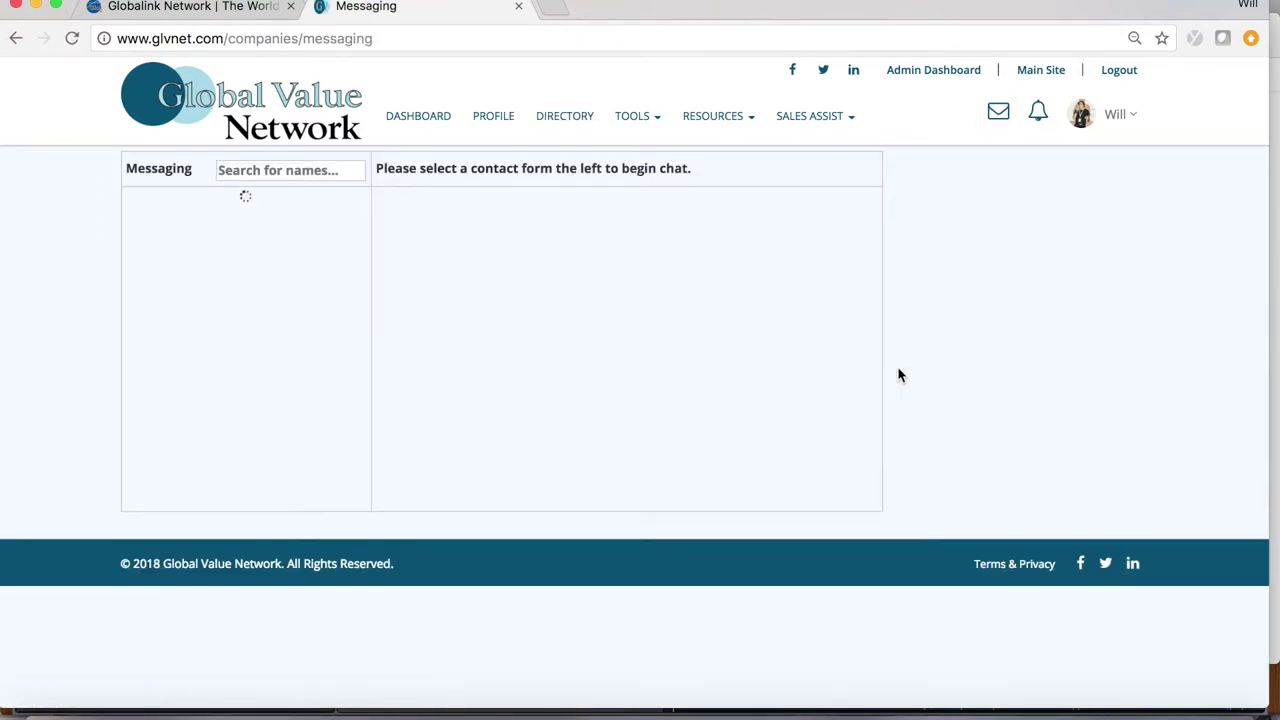
scroll(266, 363, down, 3)
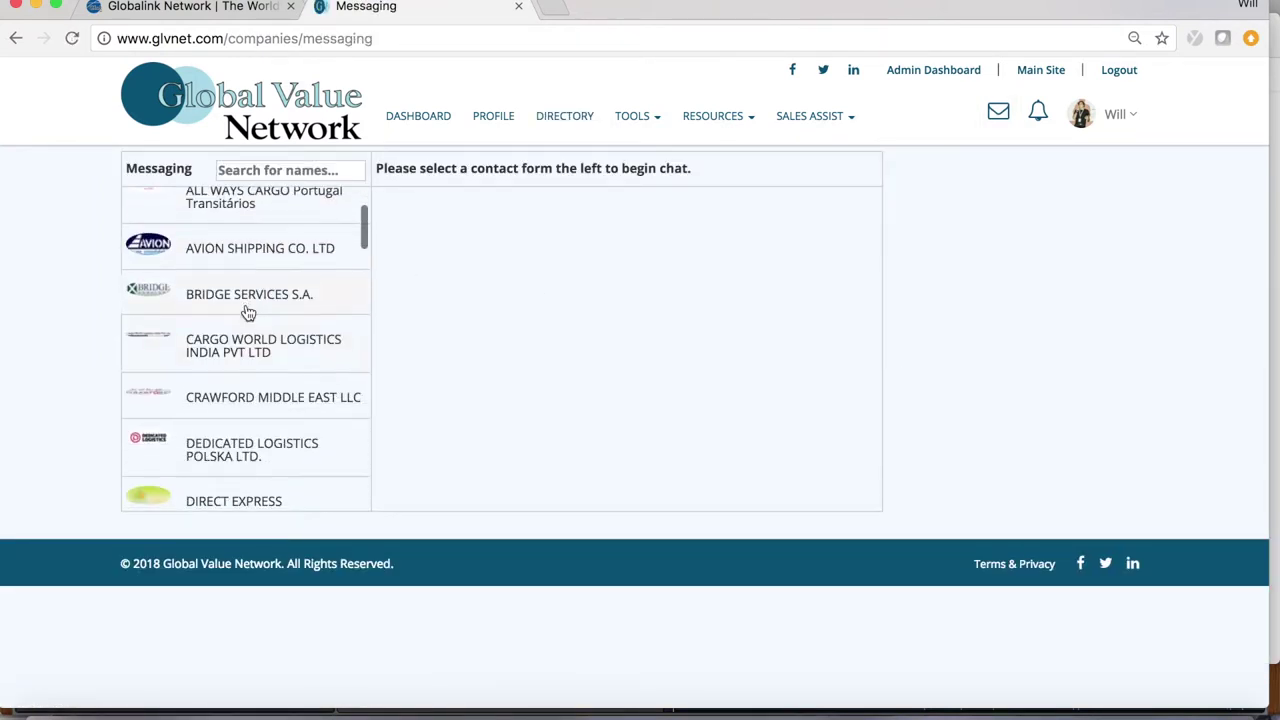
click(248, 313)
click(479, 457)
text(Hello Veronica!)
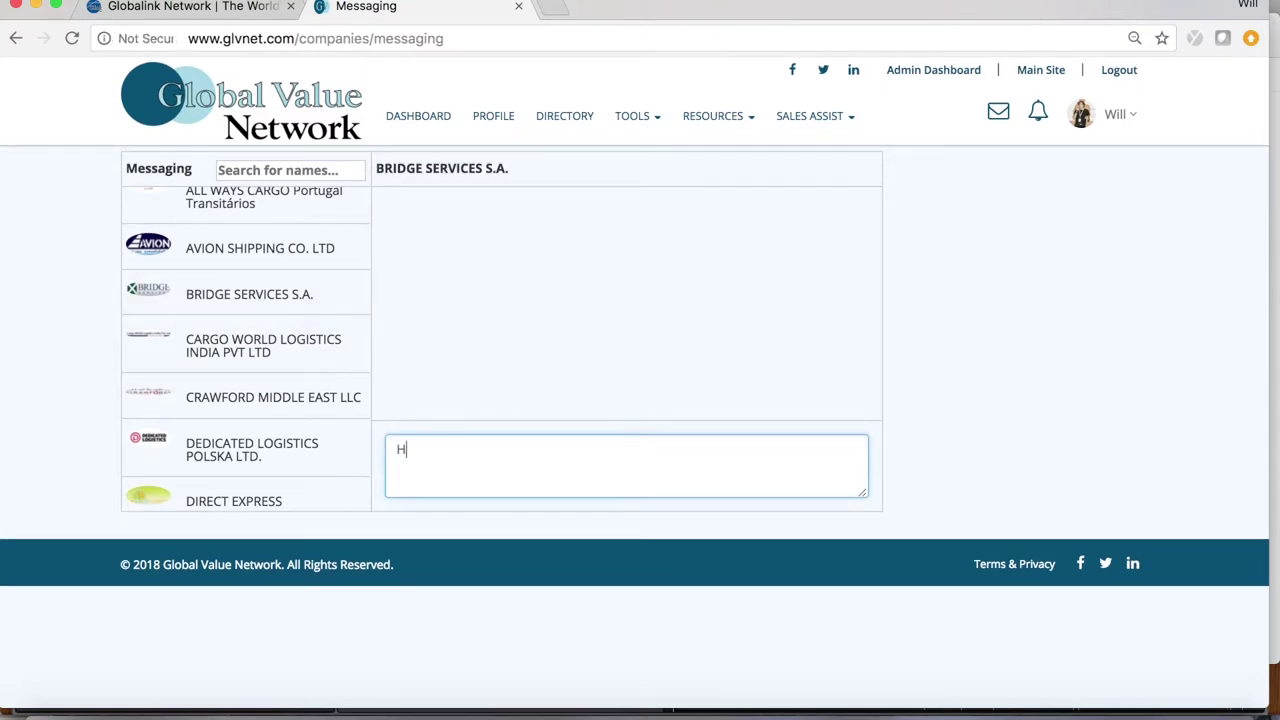
Find Vividlogix Web Solutions with search 'vivi' and send it the message 'Hello!'
click(290, 170)
text(vivi)
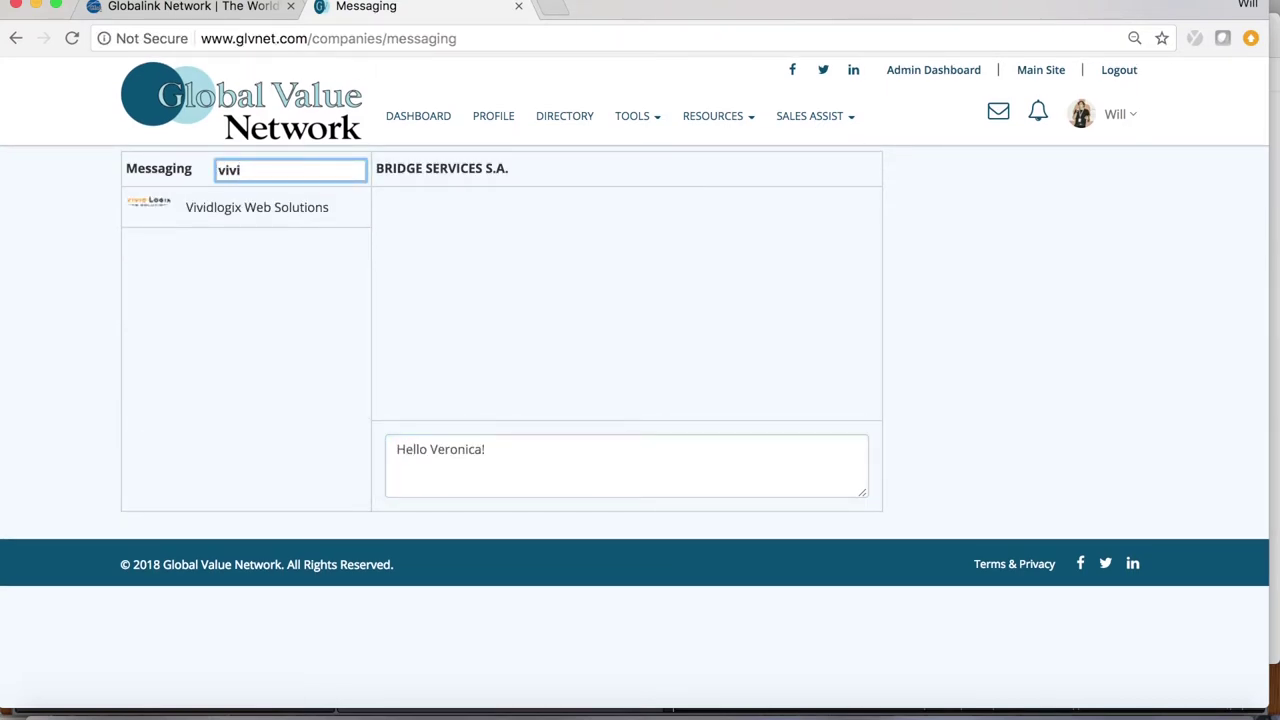
click(257, 209)
drag(517, 452, 383, 449)
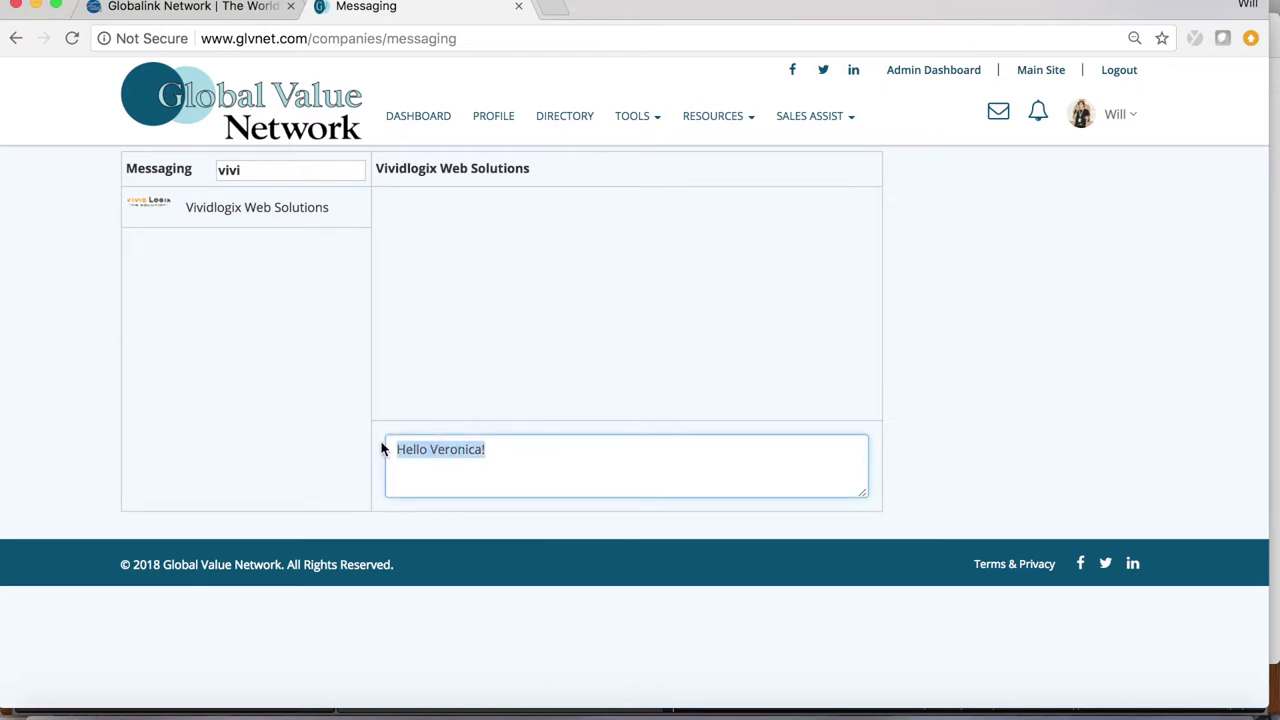
text(Hello!)
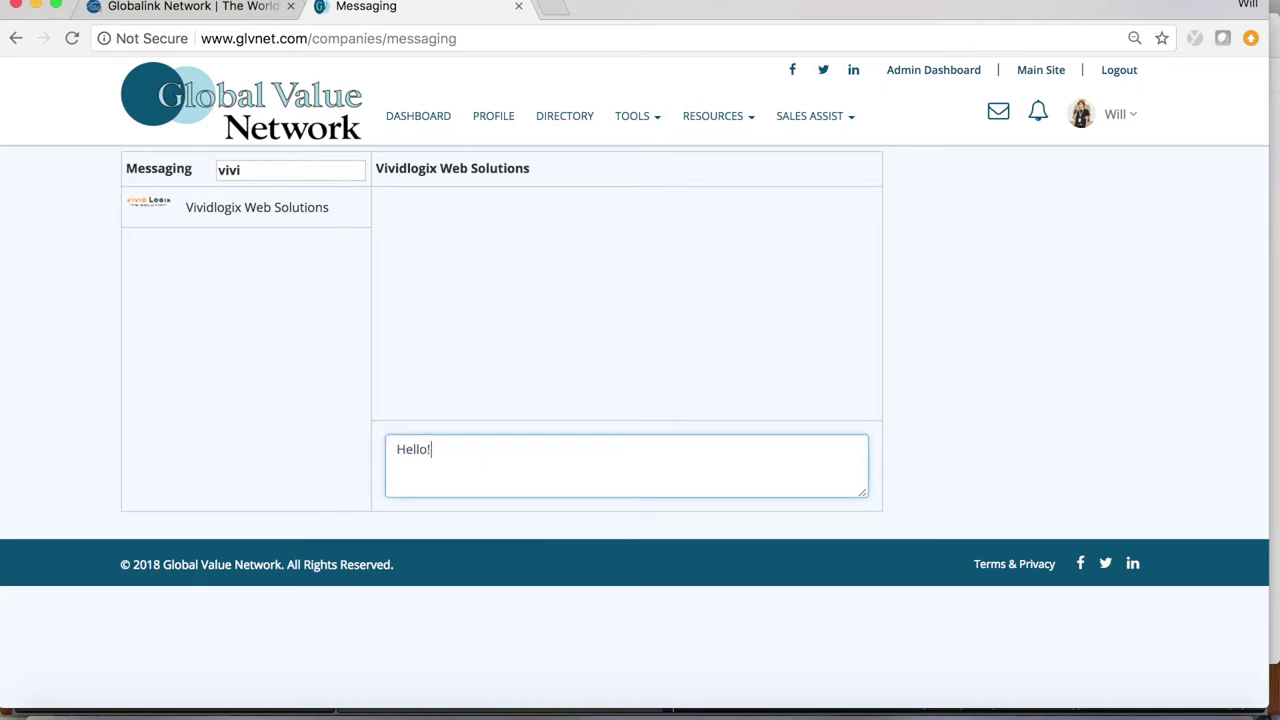
key(Return)
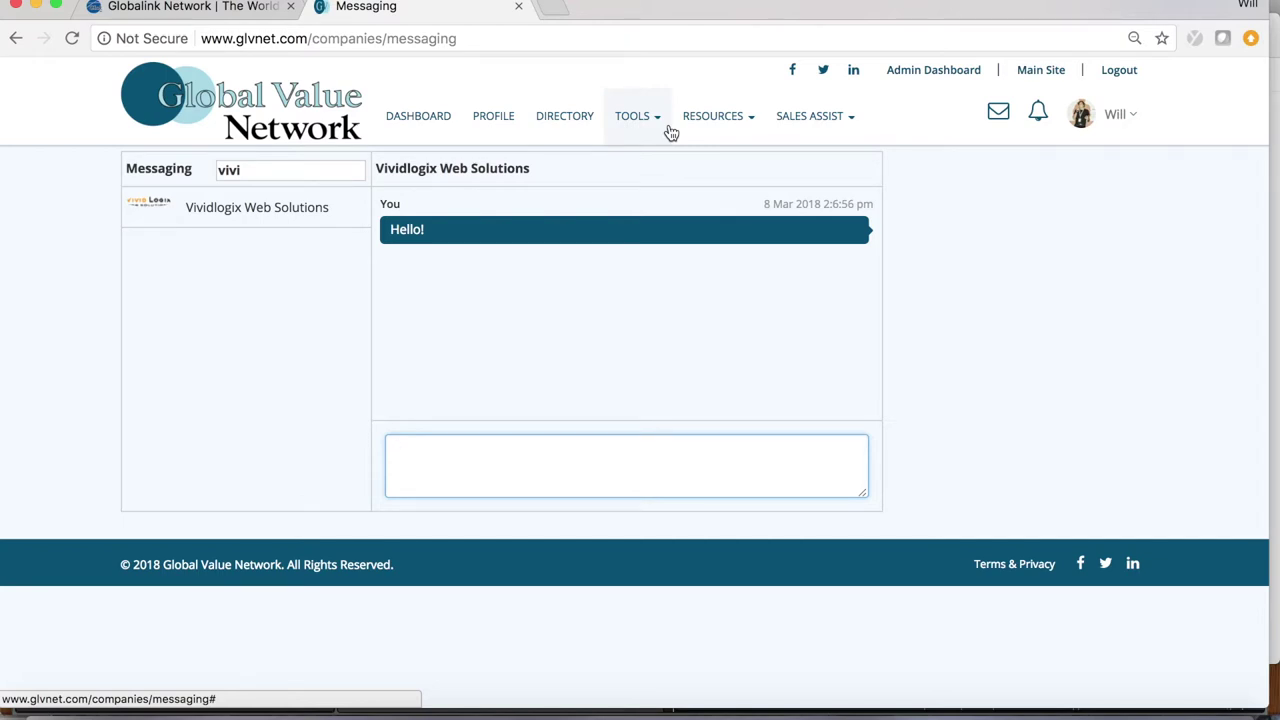
click(665, 131)
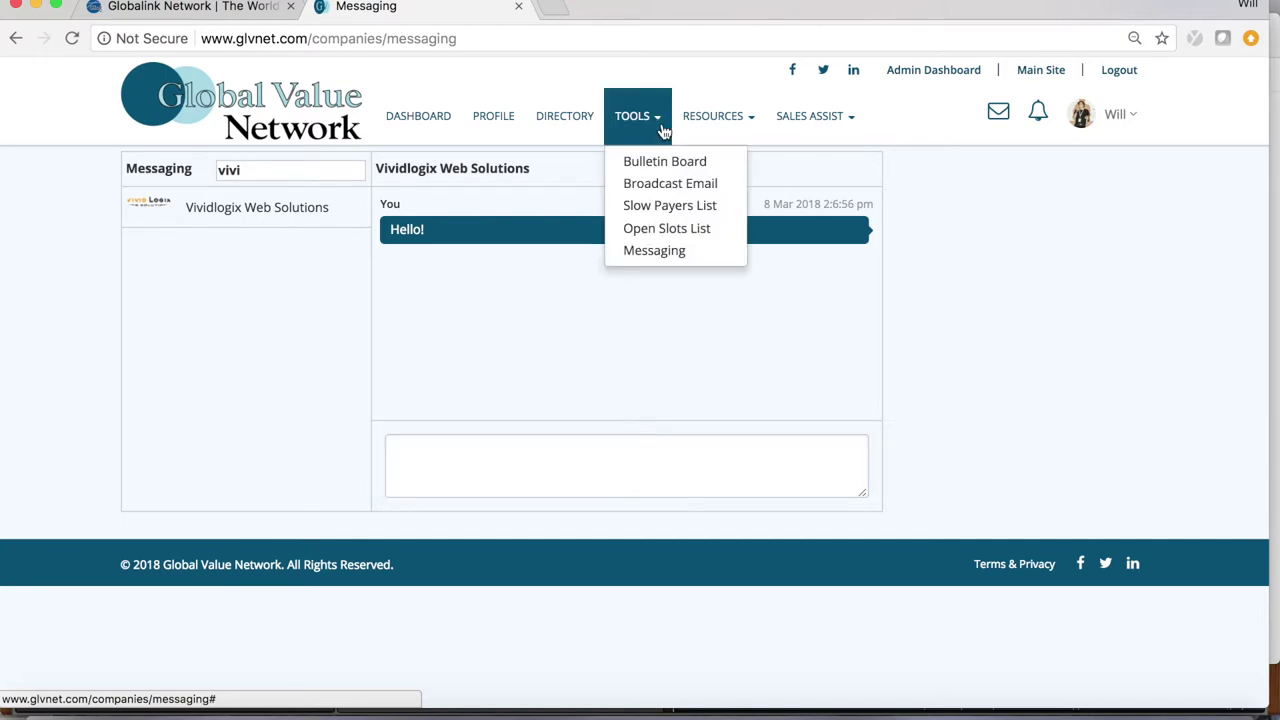
Start a broadcast email with the subject 'Looking for an agent in Jordan'
click(659, 192)
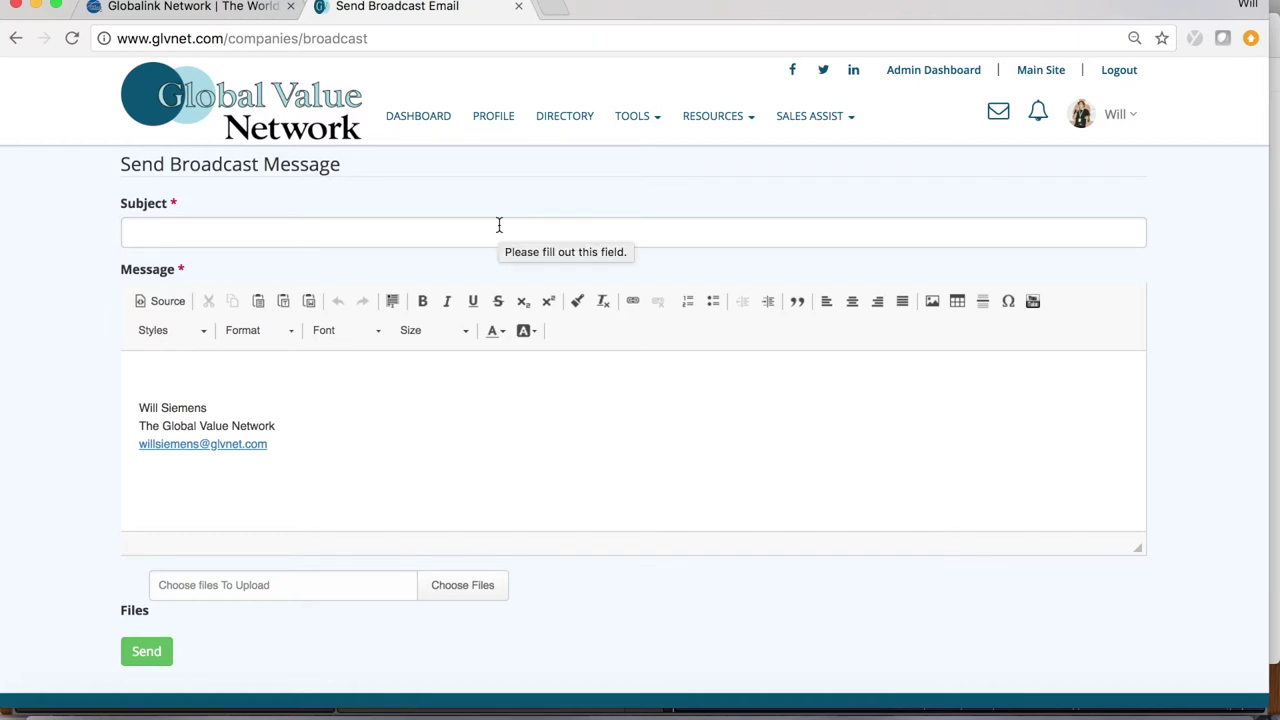
click(186, 234)
text(Looking for an agent in Jordan)
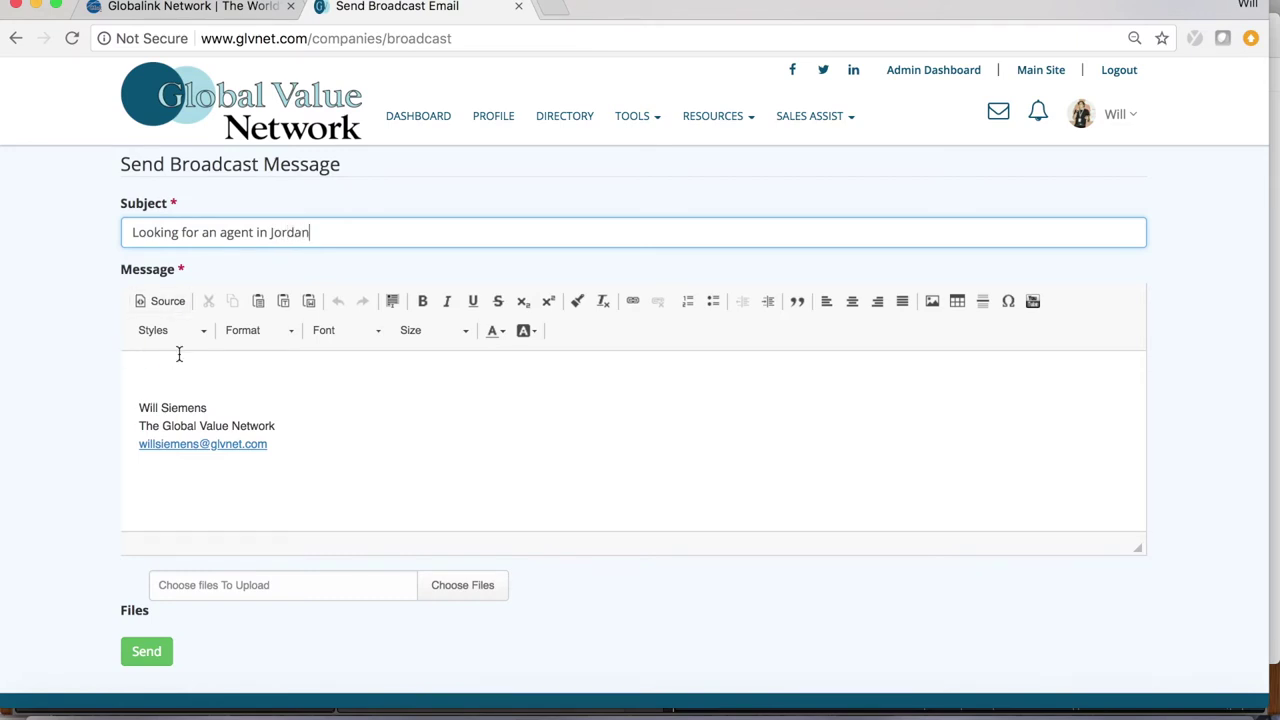
Move to the message body and cancel the Choose Files attachment dialog
click(181, 368)
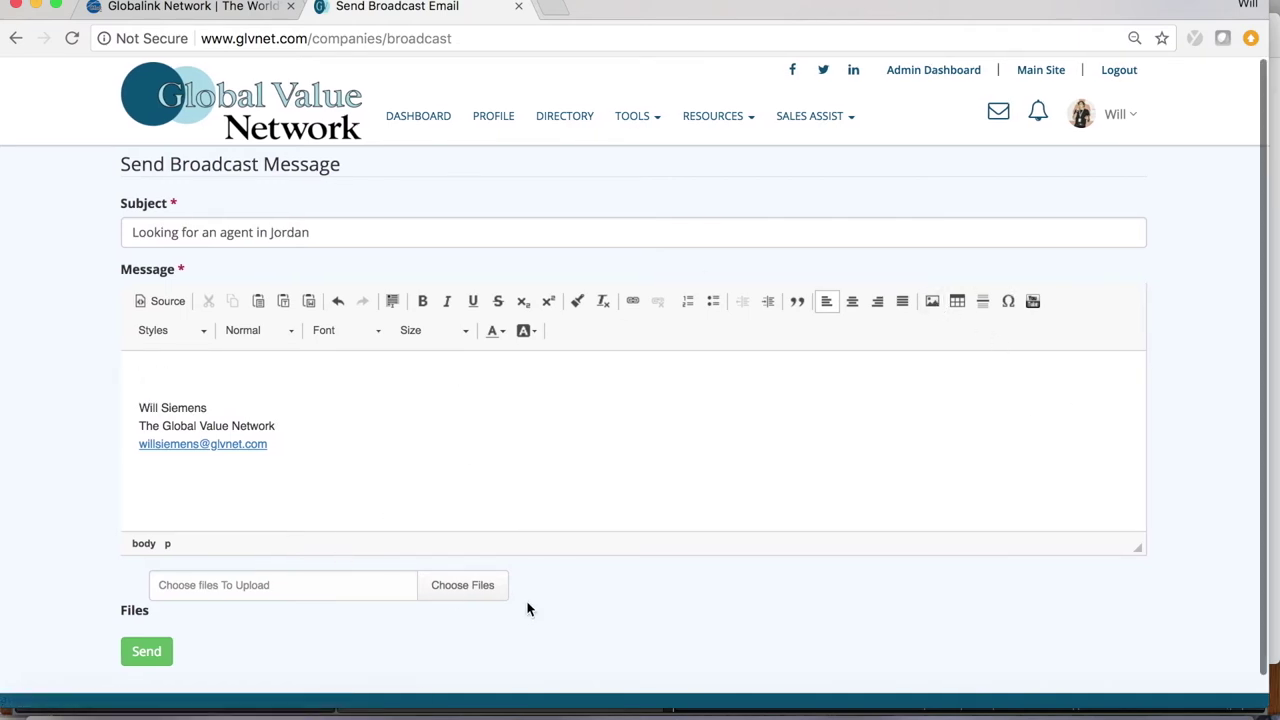
click(462, 585)
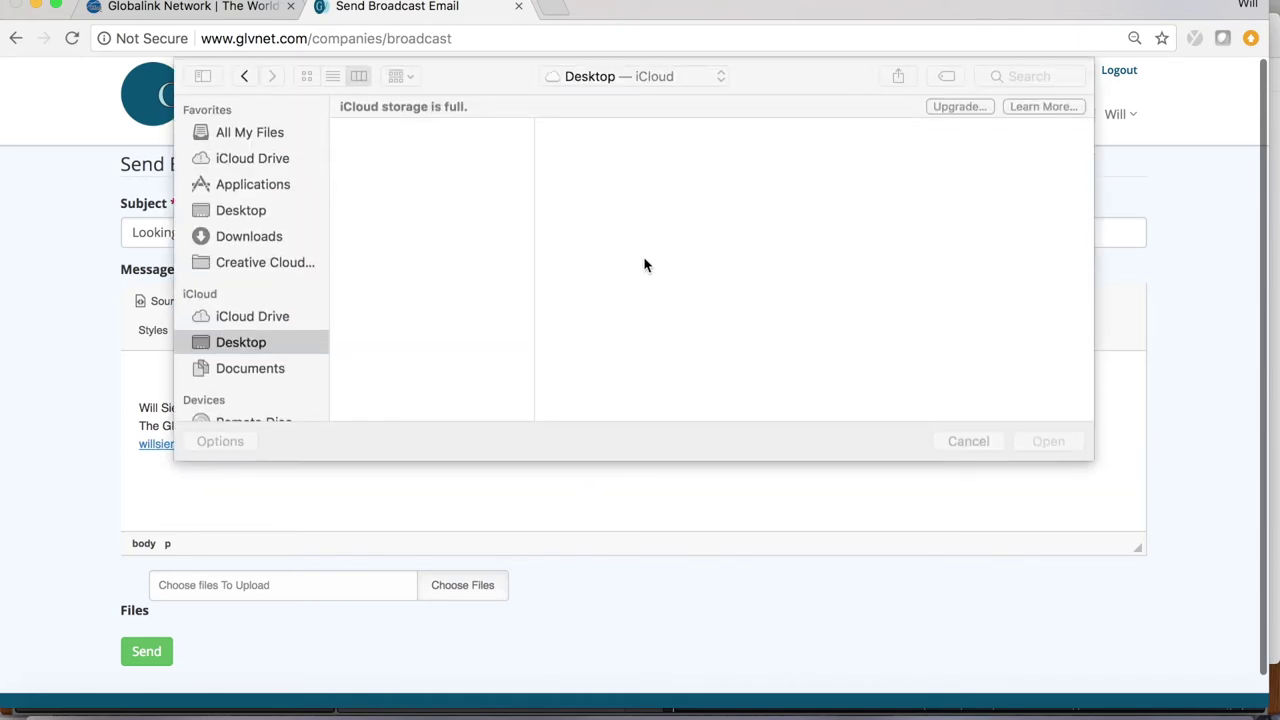
click(971, 441)
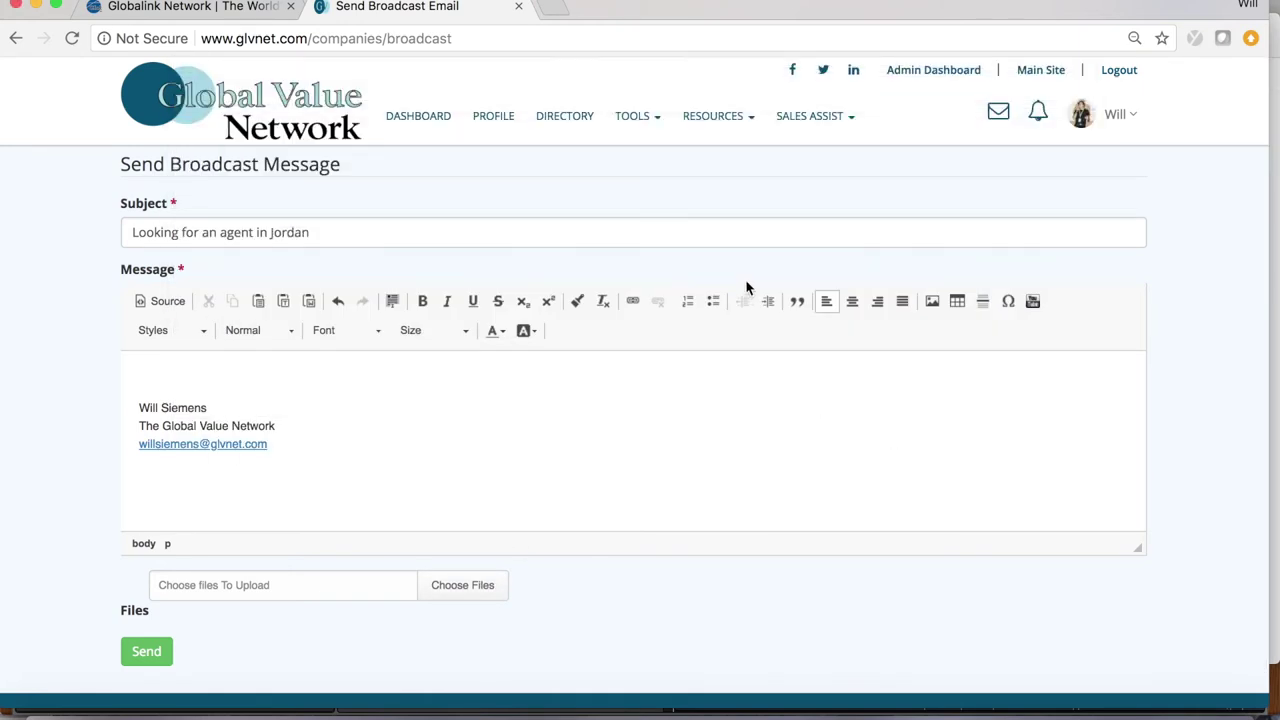
click(657, 128)
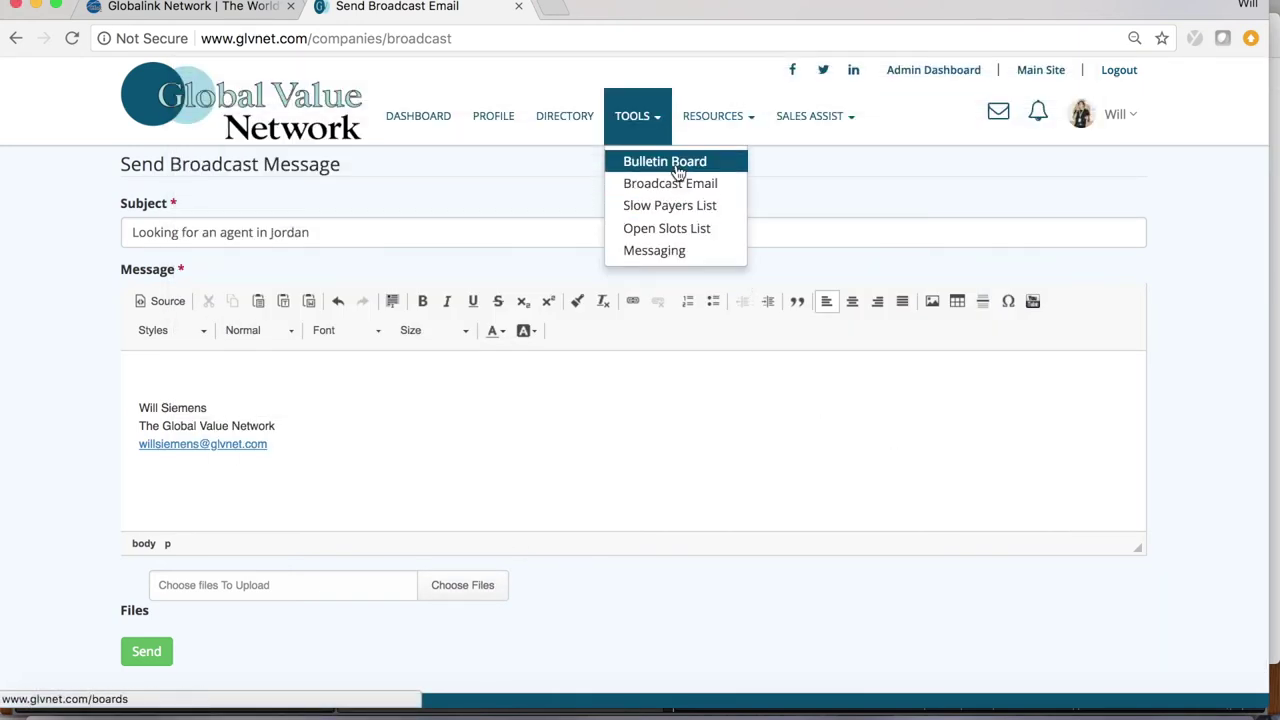
Scroll through the Bulletin Board announcements
click(670, 163)
scroll(797, 370, down, 2)
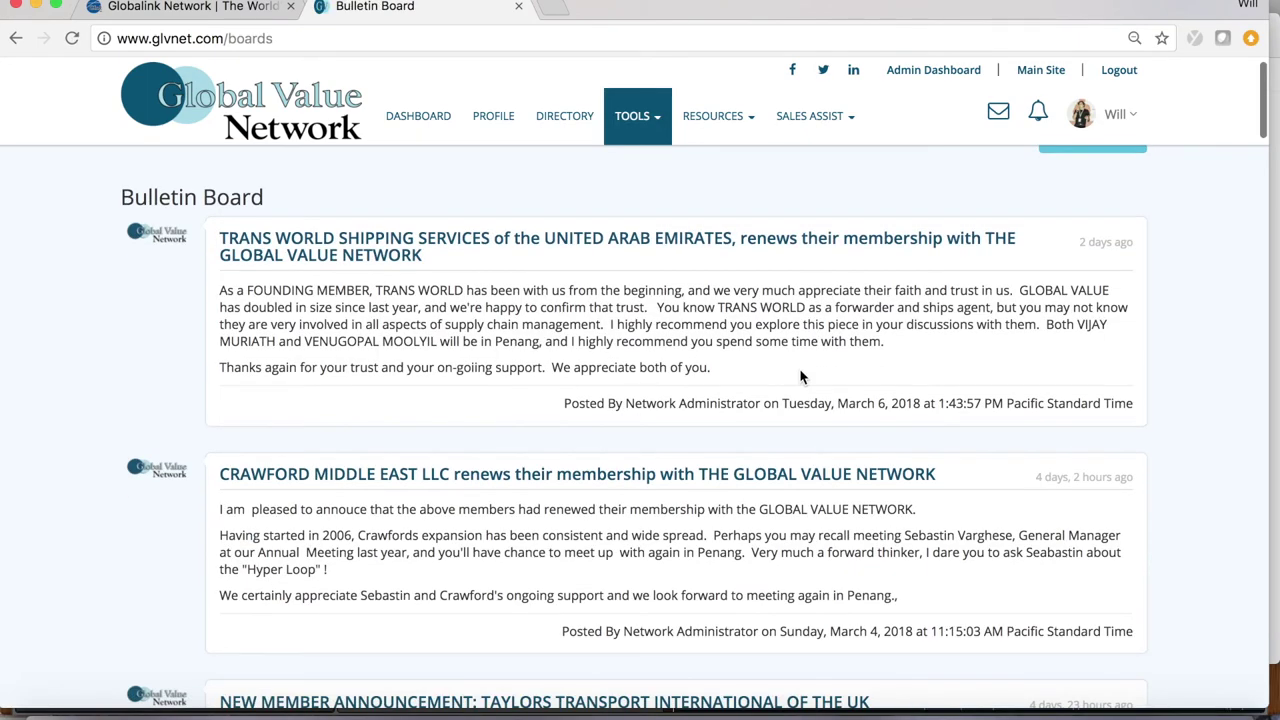
scroll(800, 376, down, 5)
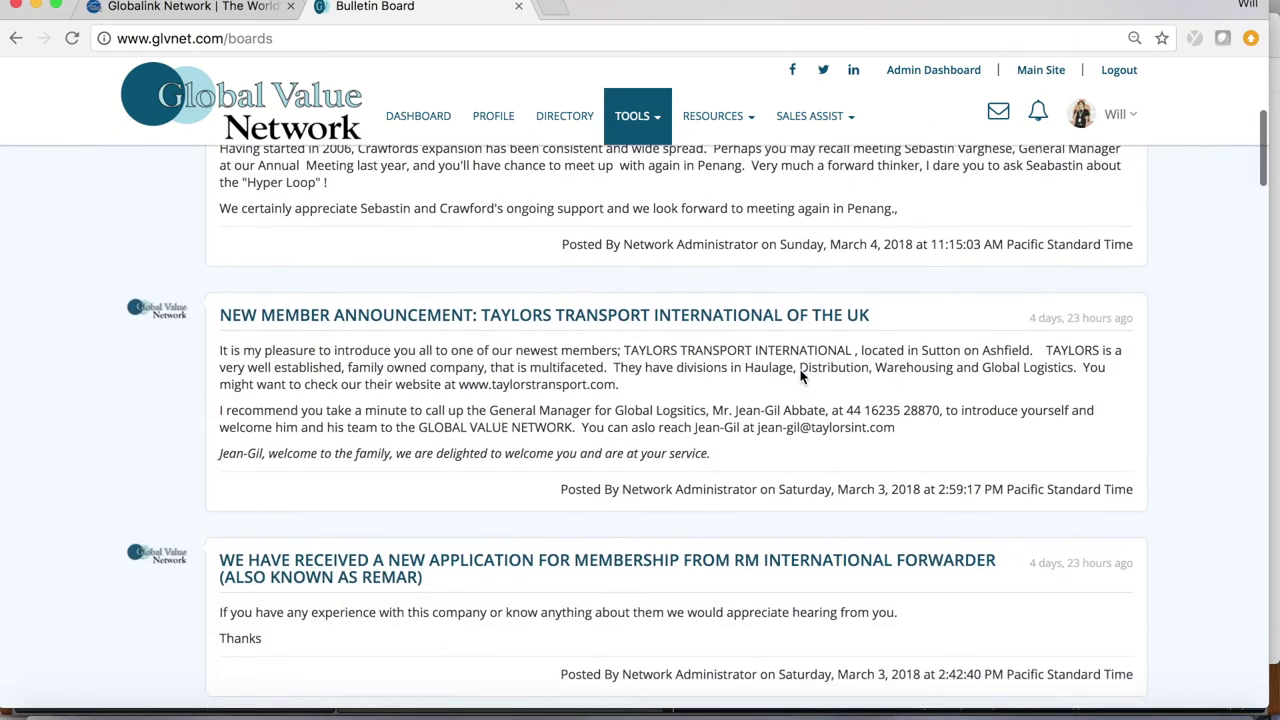
scroll(800, 376, down, 5)
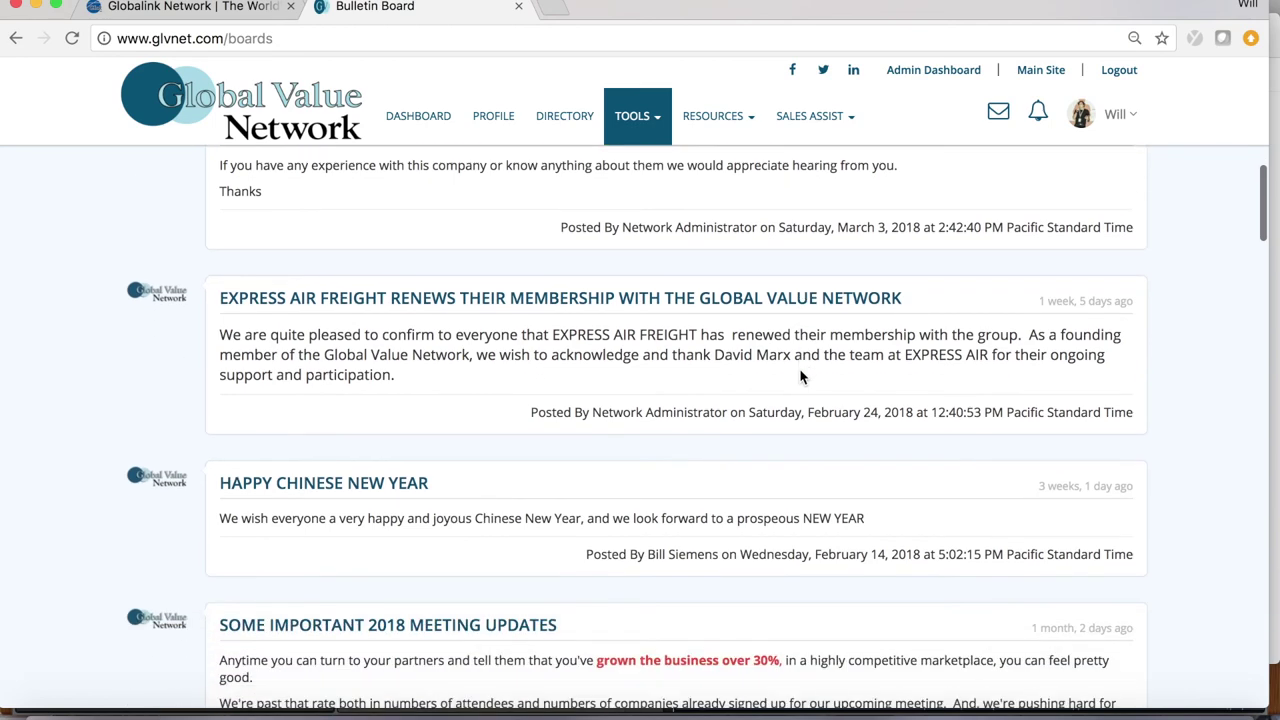
scroll(800, 376, down, 5)
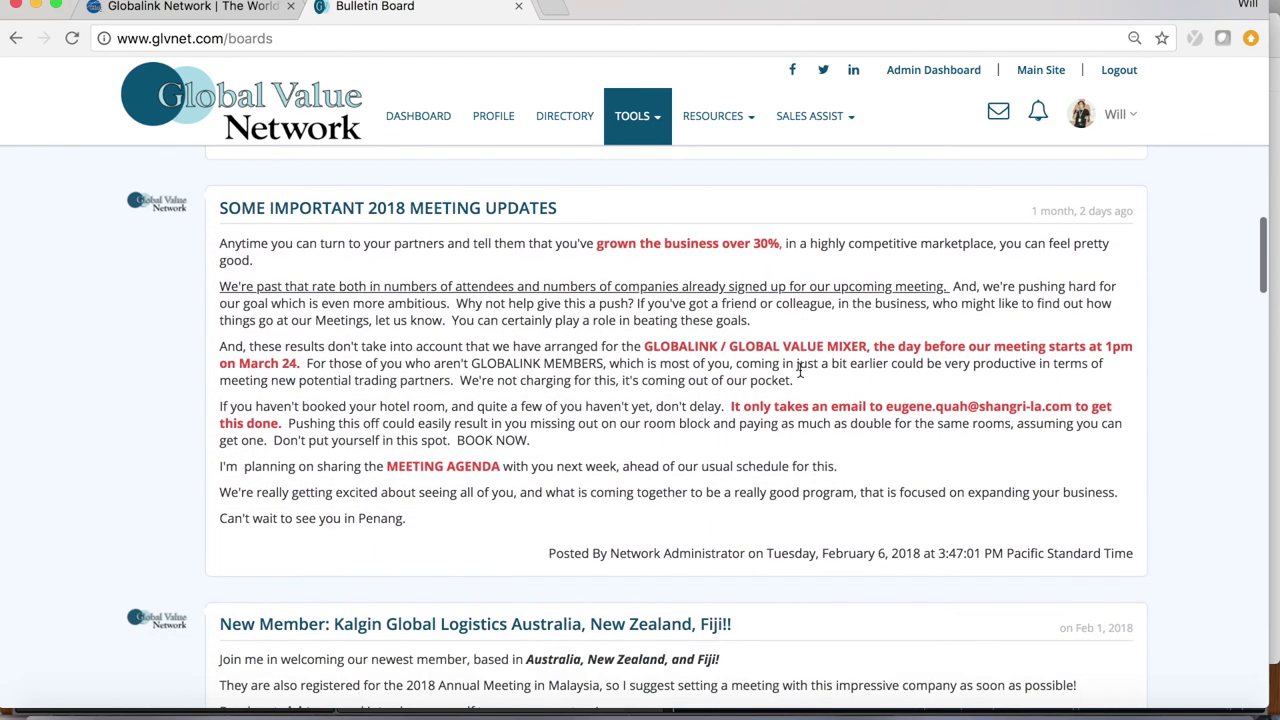
scroll(800, 370, down, 1)
Return to the member dashboard, browse it, then go to the public homepage
click(418, 116)
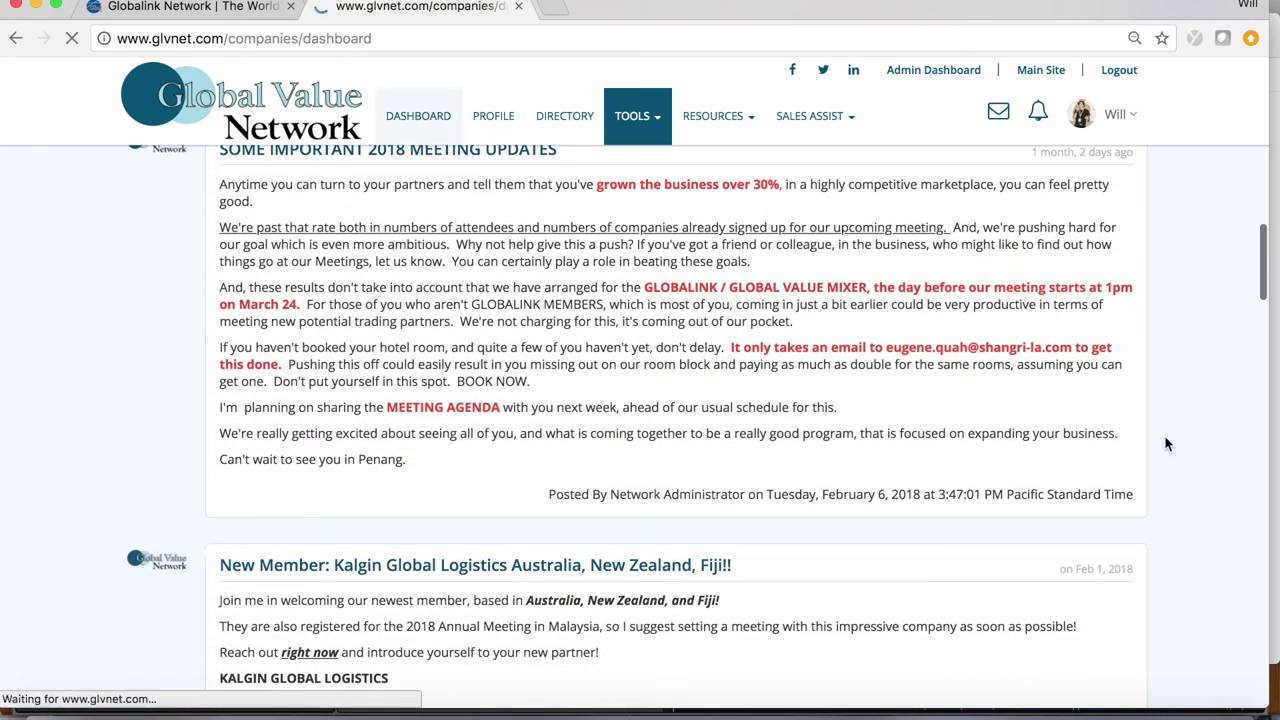
scroll(1075, 490, down, 12)
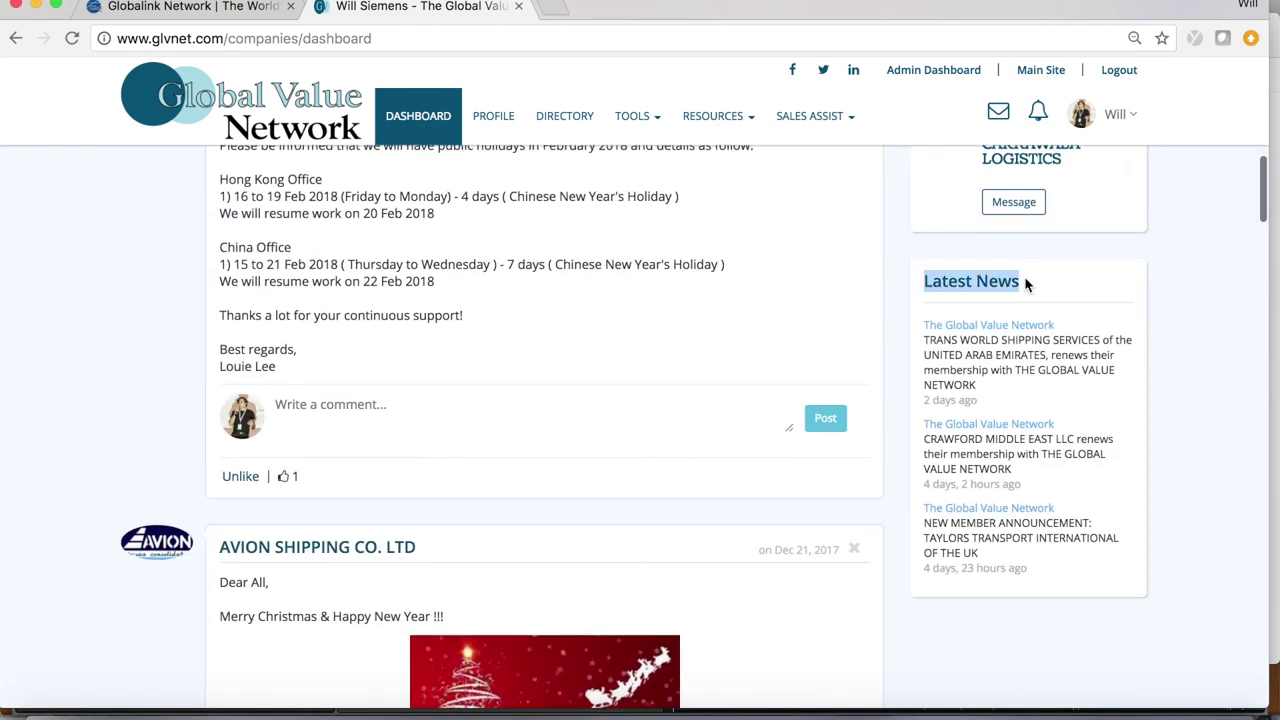
scroll(1075, 445, up, 10)
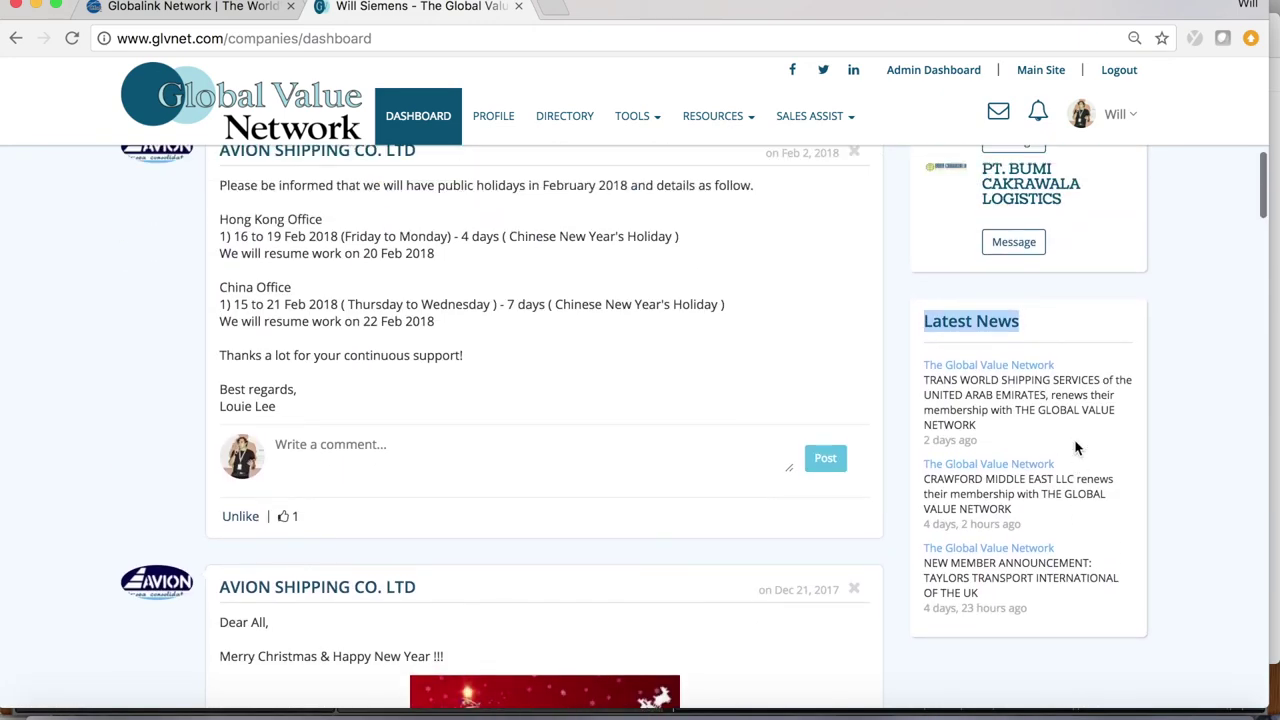
scroll(1077, 447, up, 3)
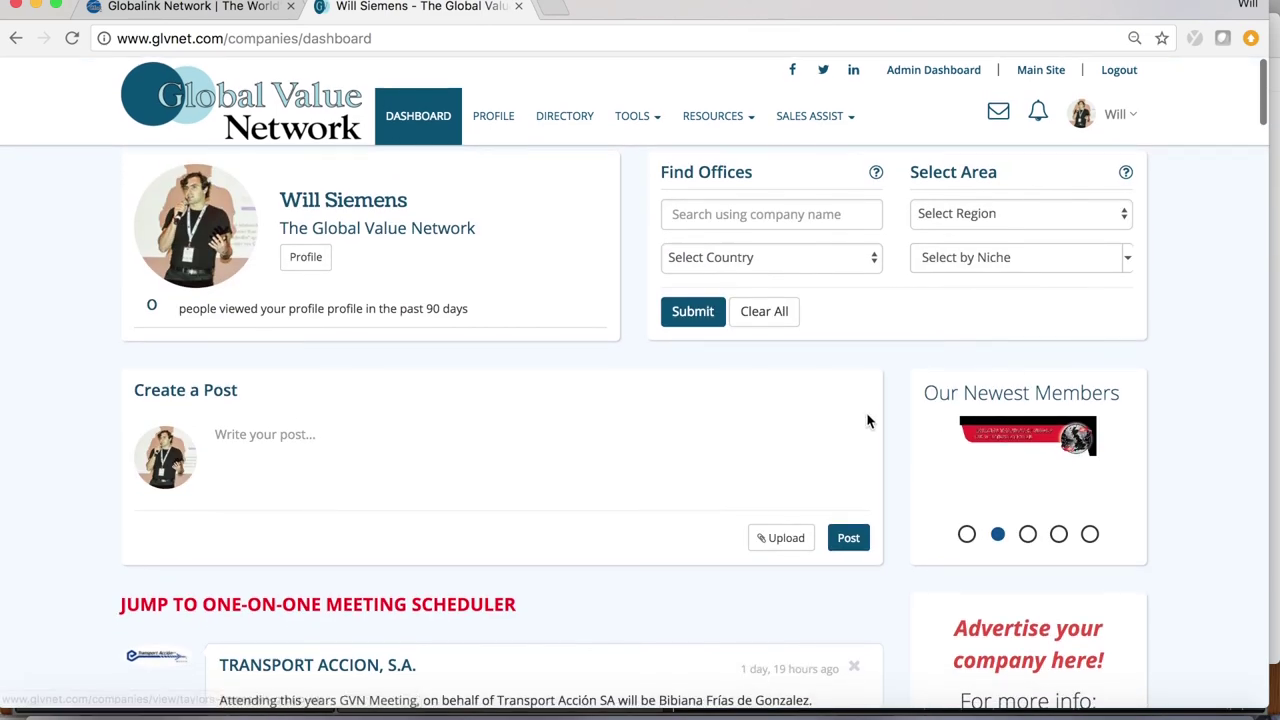
click(277, 122)
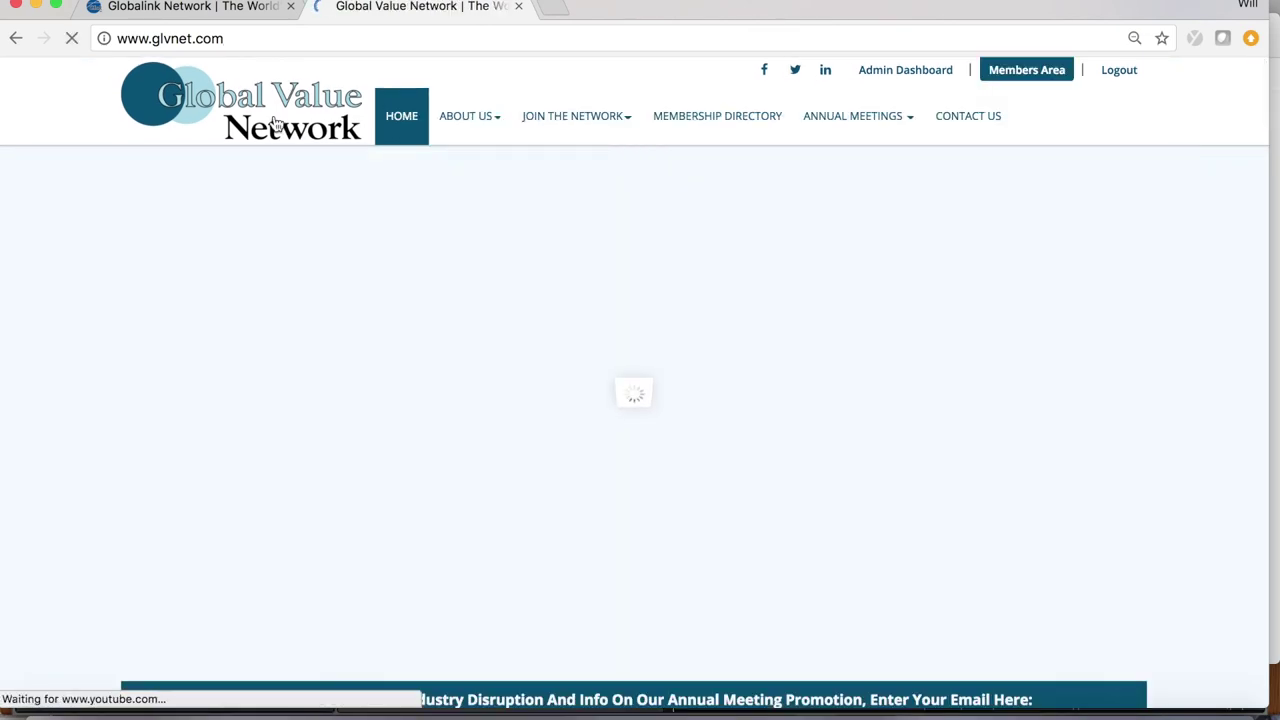